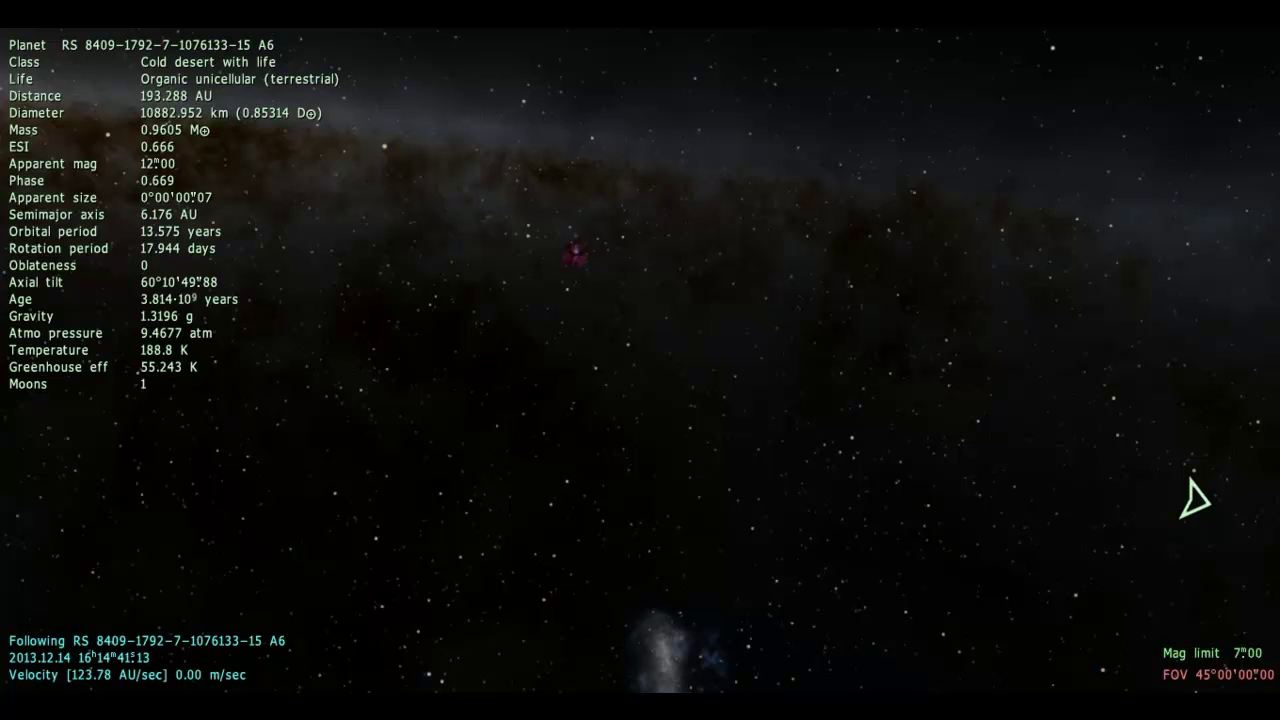
# - Fly toward the cold desert planet until it fills the view at about 23,500 km
pyautogui.press('w')
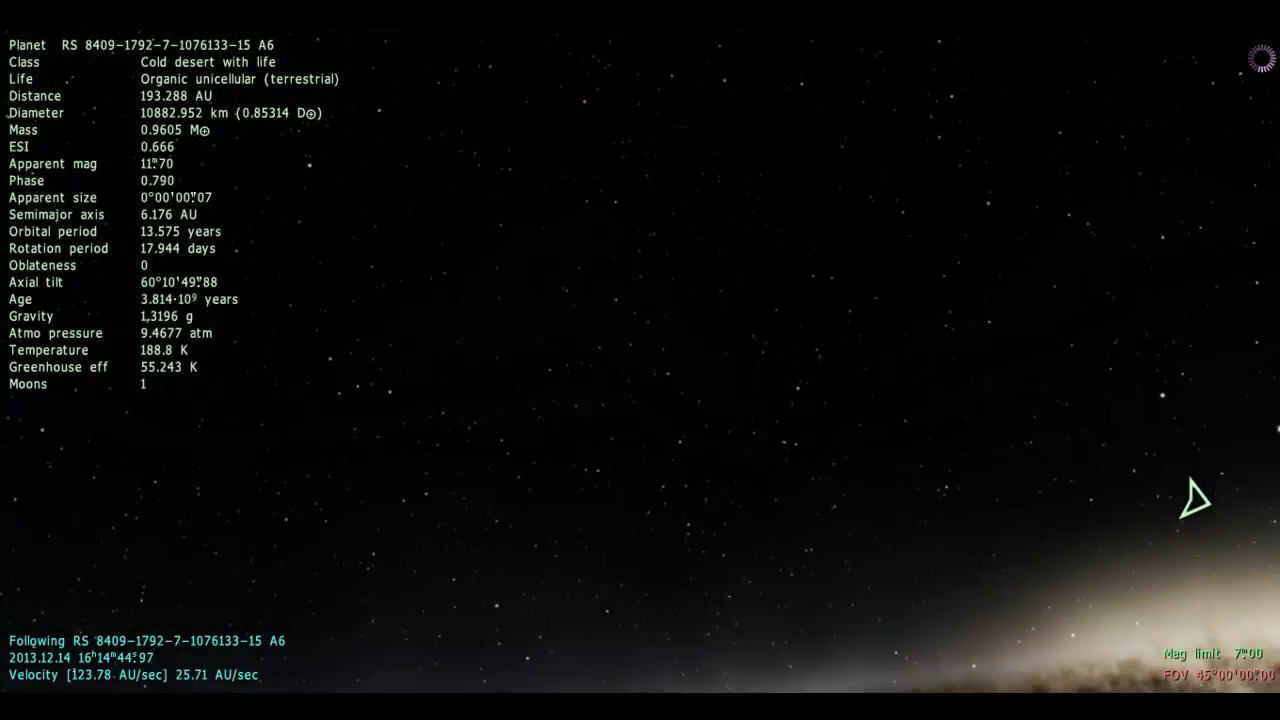
pyautogui.press('w')
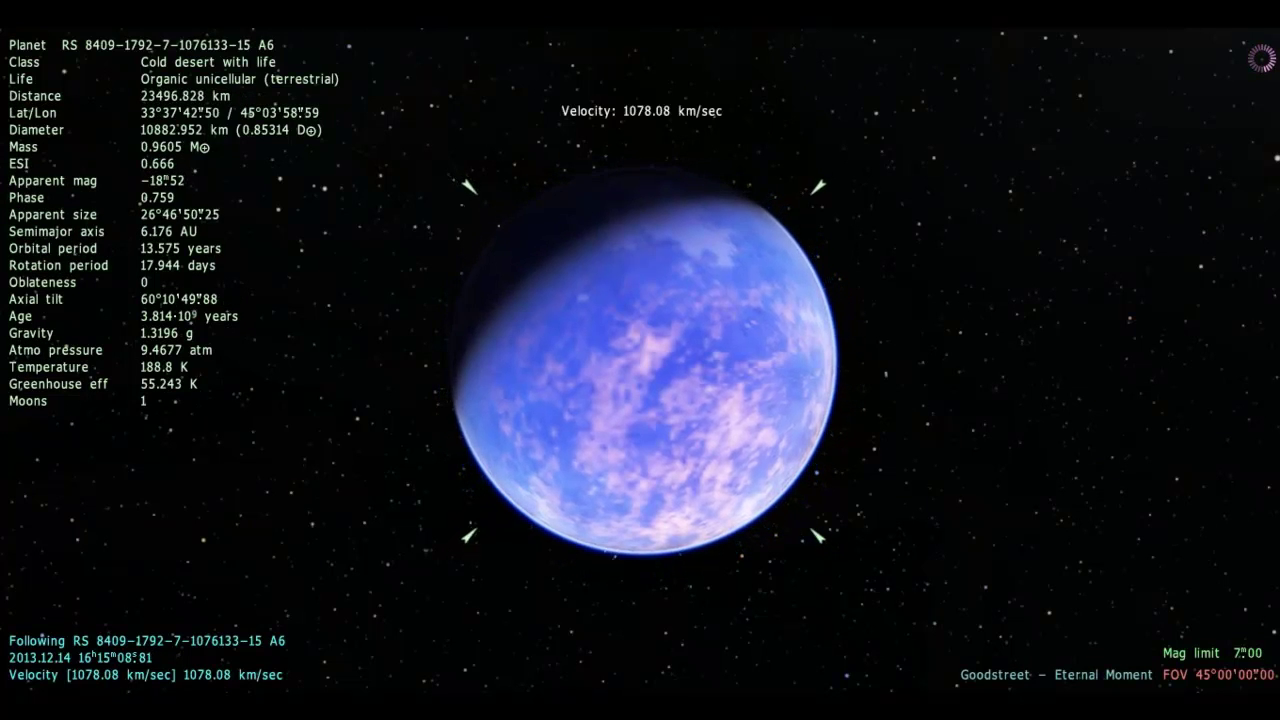
# - Back away from the cold desert planet past its star, speeding up to about 15.7 parsecs
pyautogui.press('s')
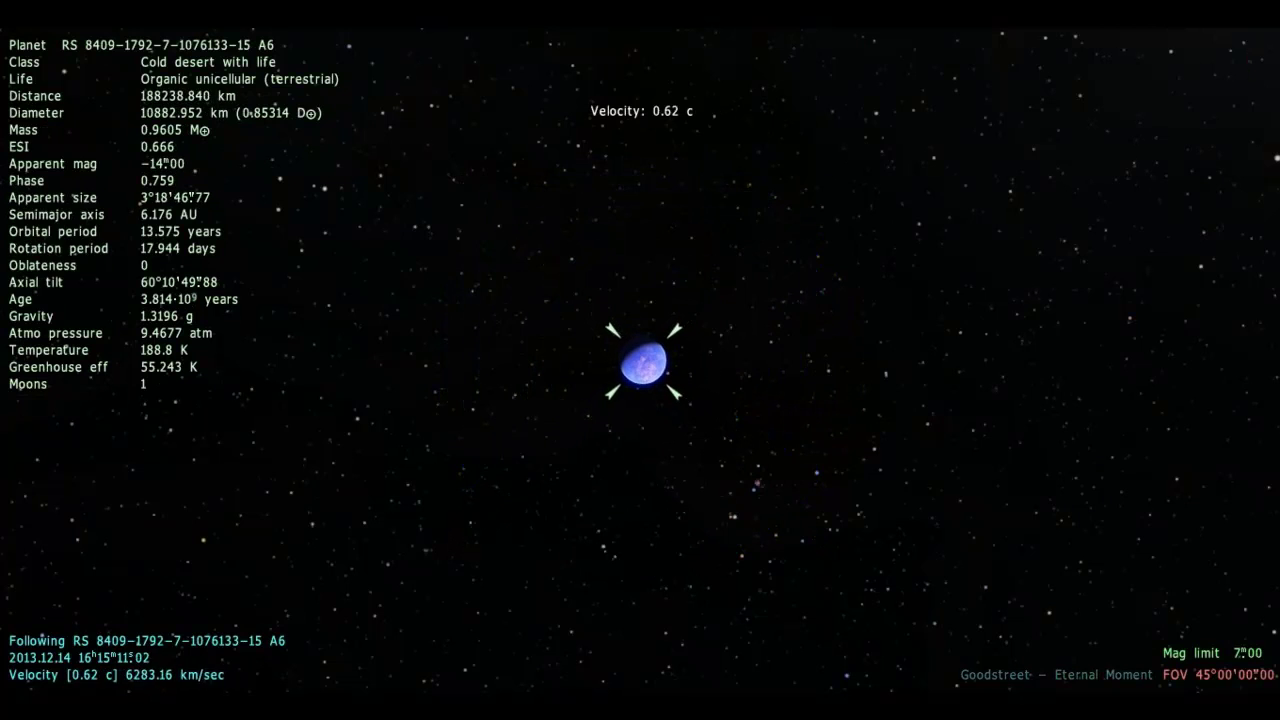
pyautogui.press('s')
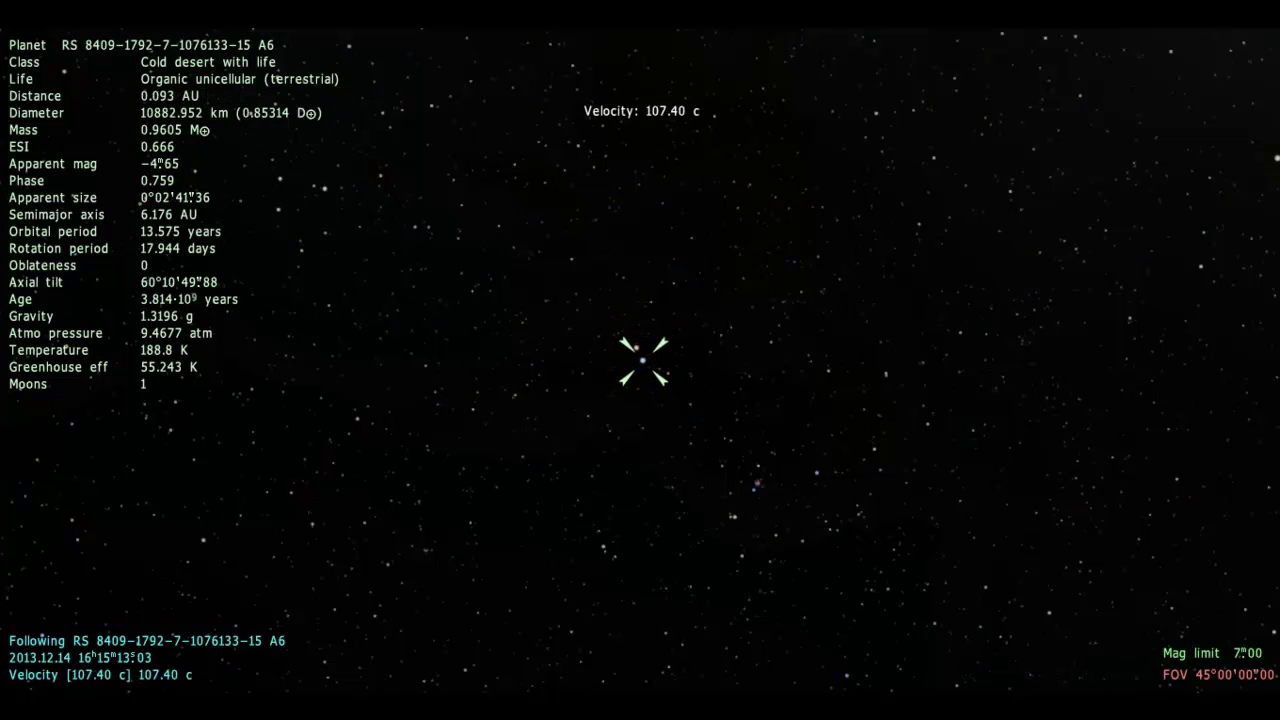
pyautogui.press('s')
pyautogui.press('s')
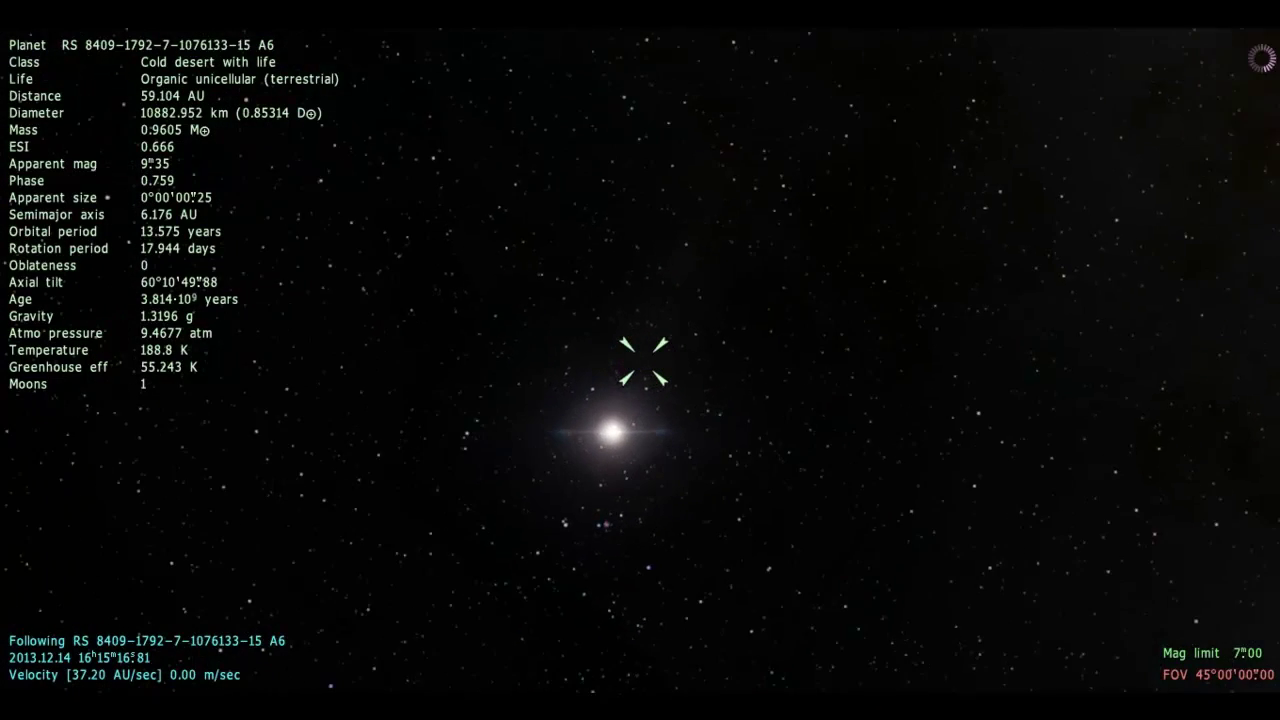
pyautogui.press('s')
pyautogui.press('s')
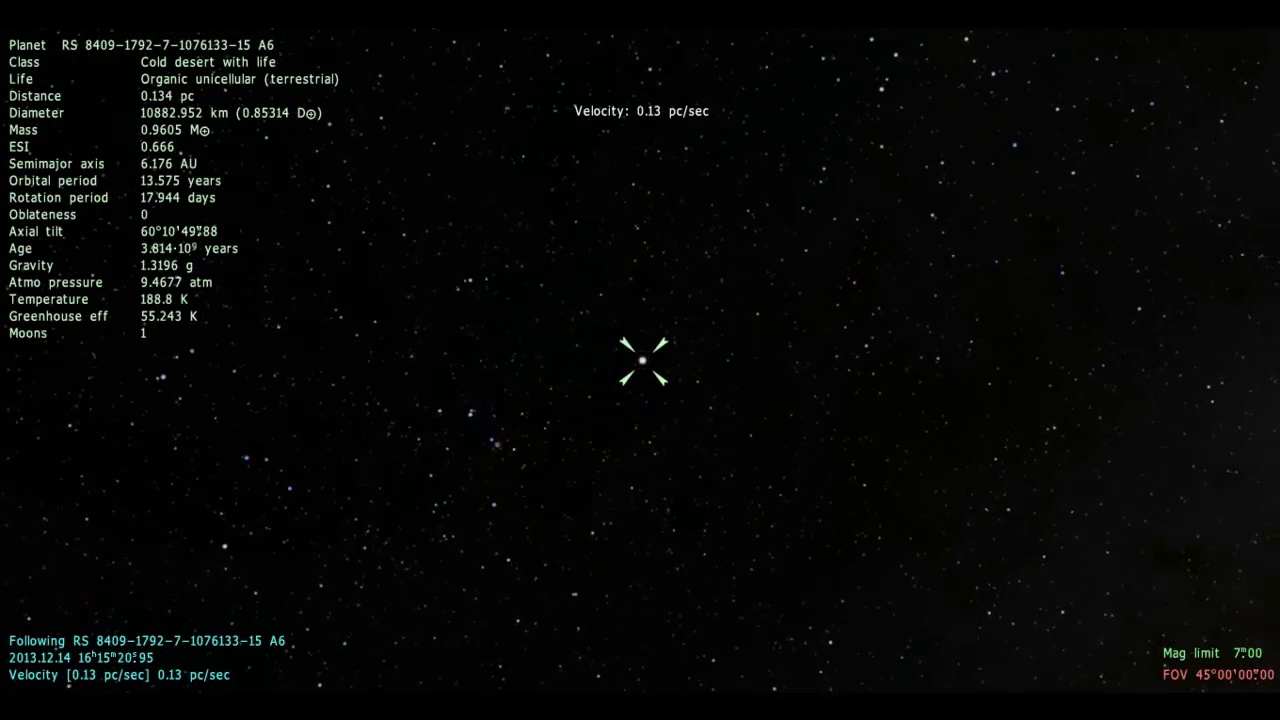
pyautogui.press('s')
pyautogui.press('s')
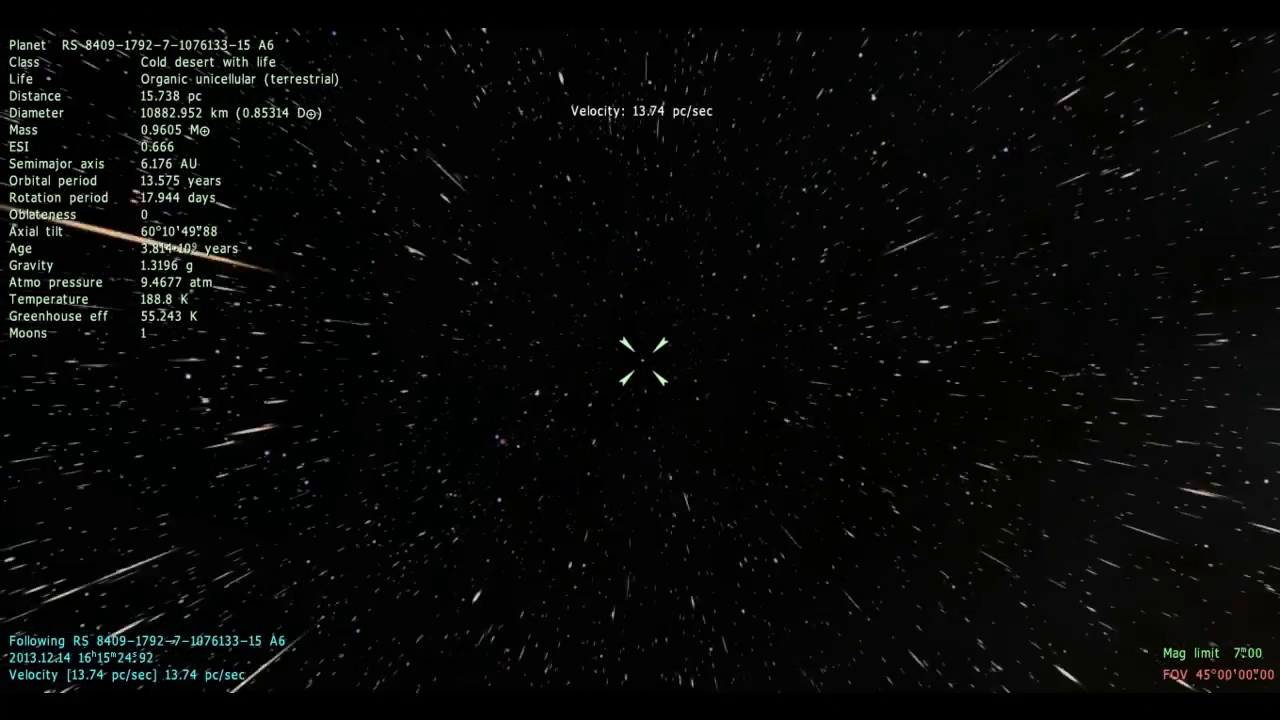
pyautogui.press('s')
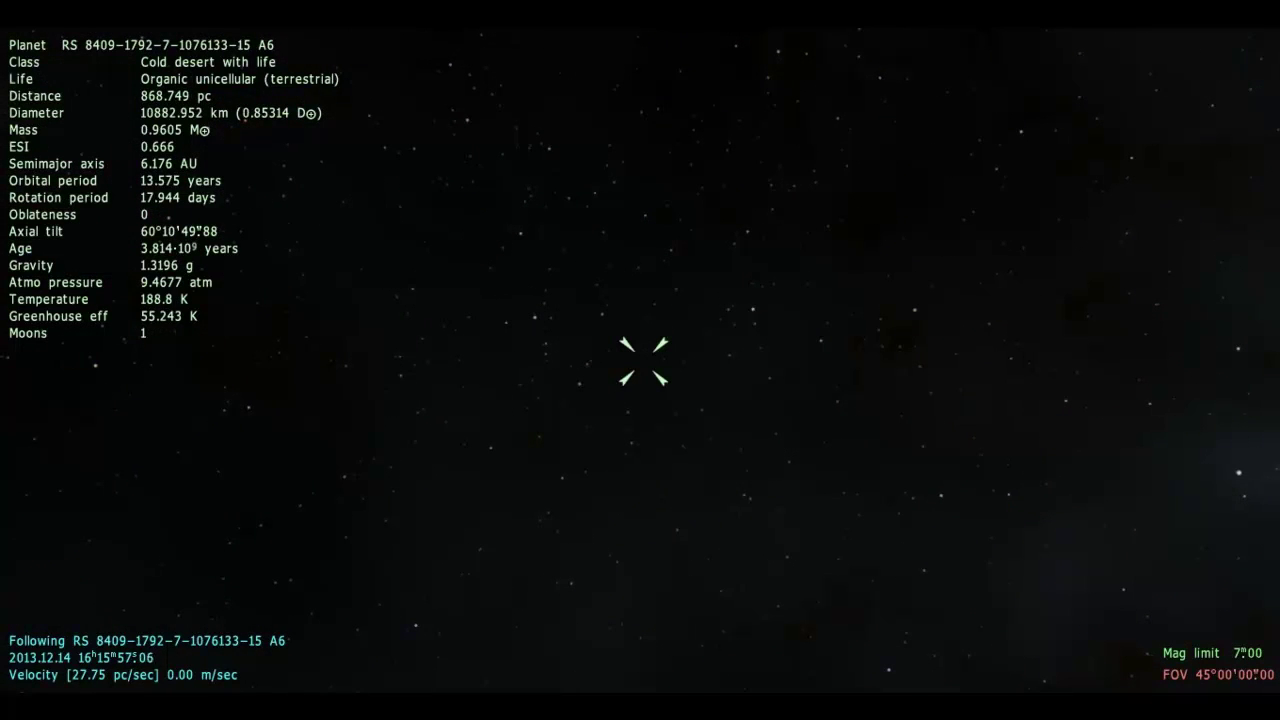
# - Select Canopus and start flying to it, then switch to star HIP 110790
pyautogui.click(569, 199)
pyautogui.click(520, 234)
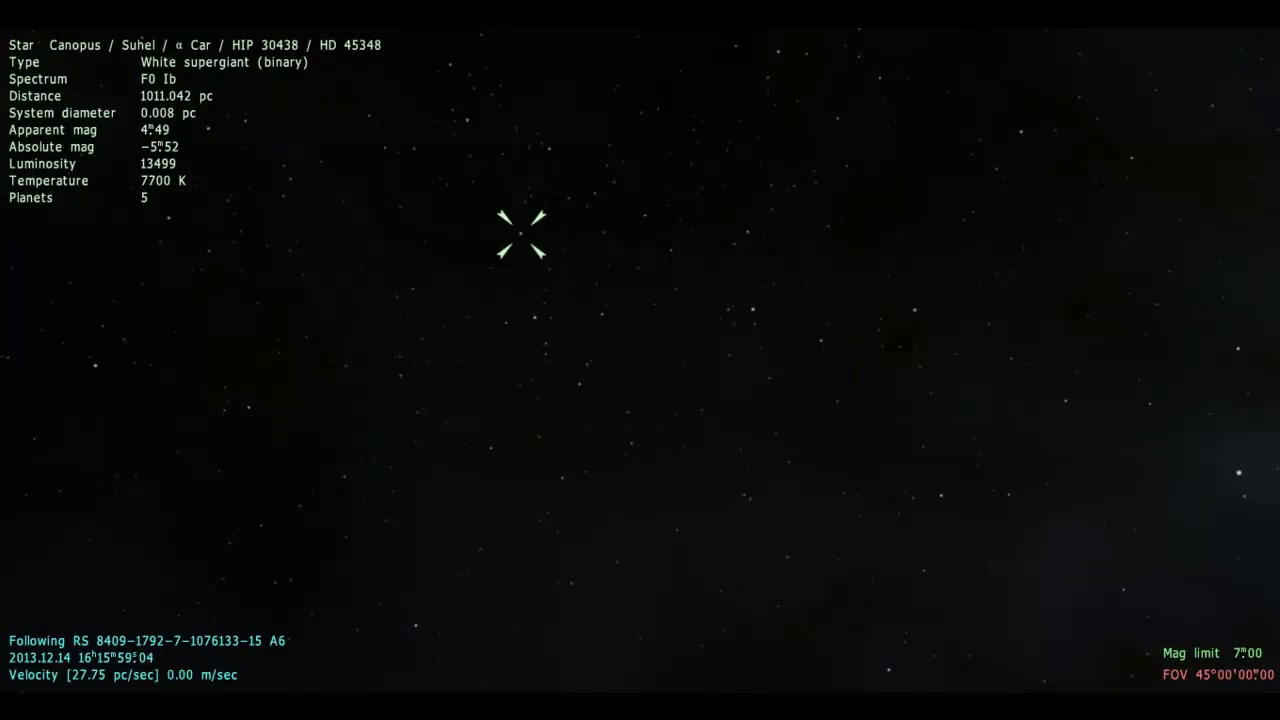
pyautogui.press('g')
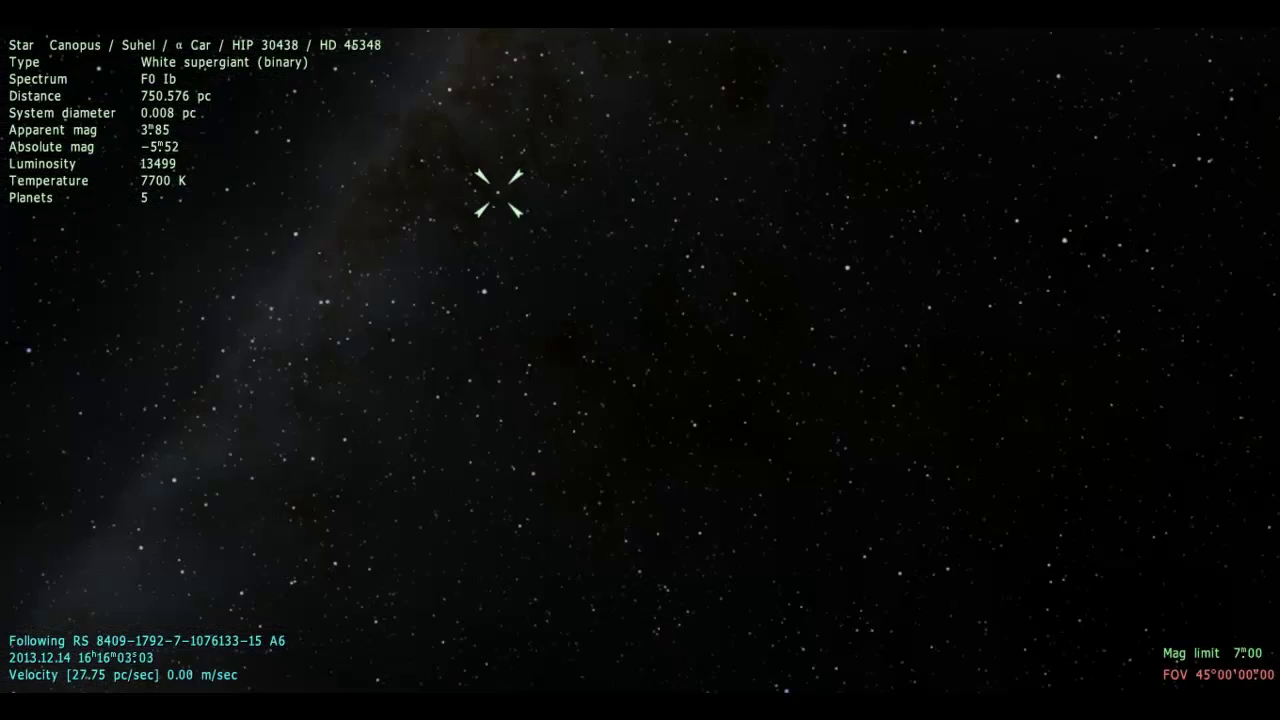
pyautogui.click(44, 350)
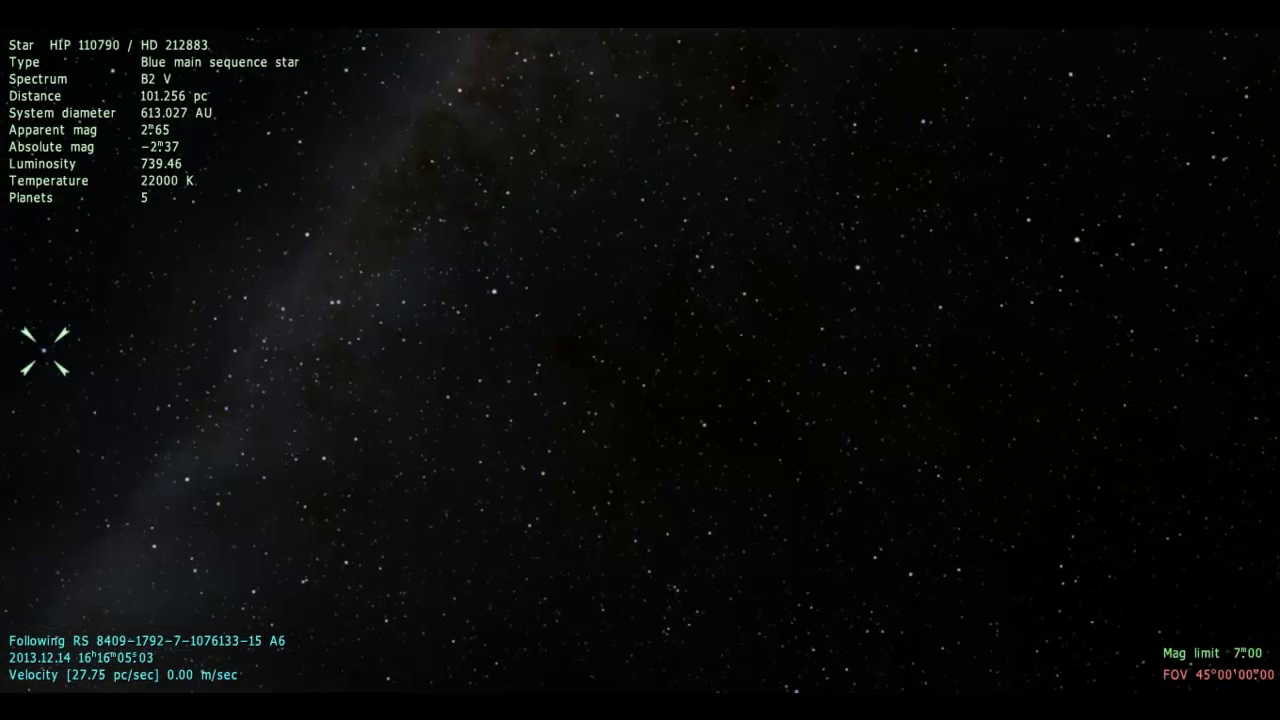
pyautogui.press('a')
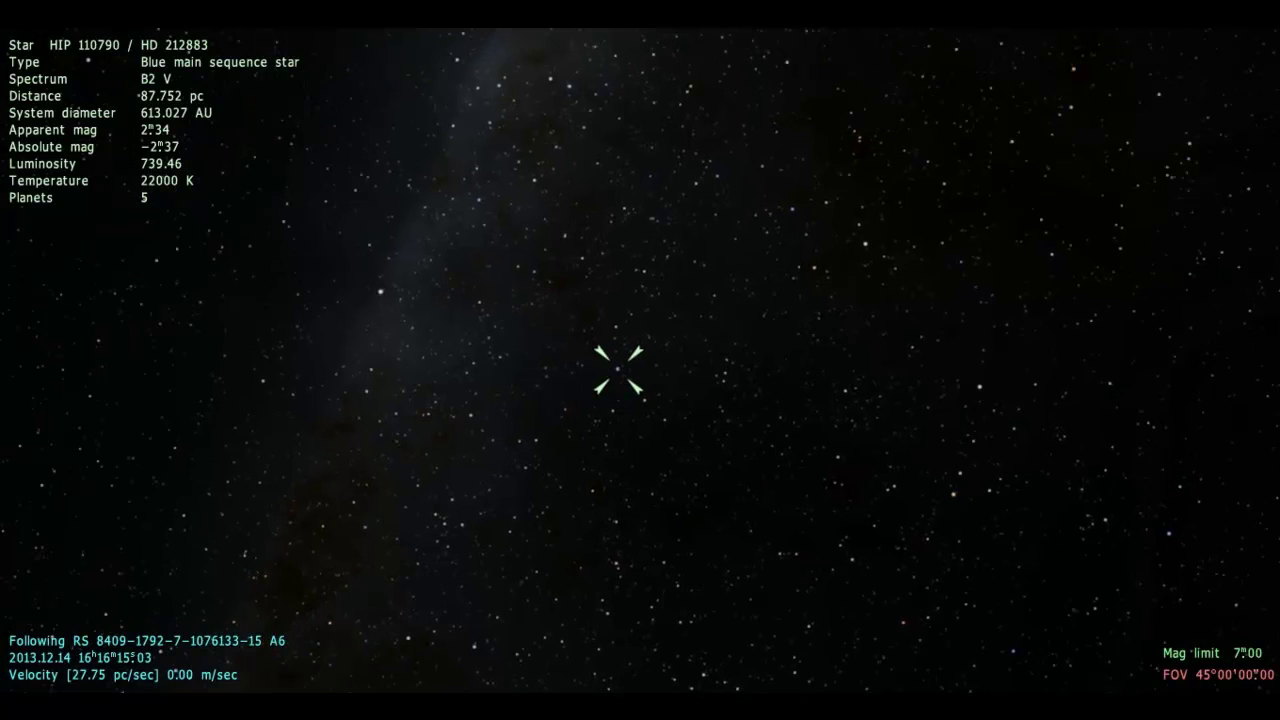
pyautogui.click(381, 291)
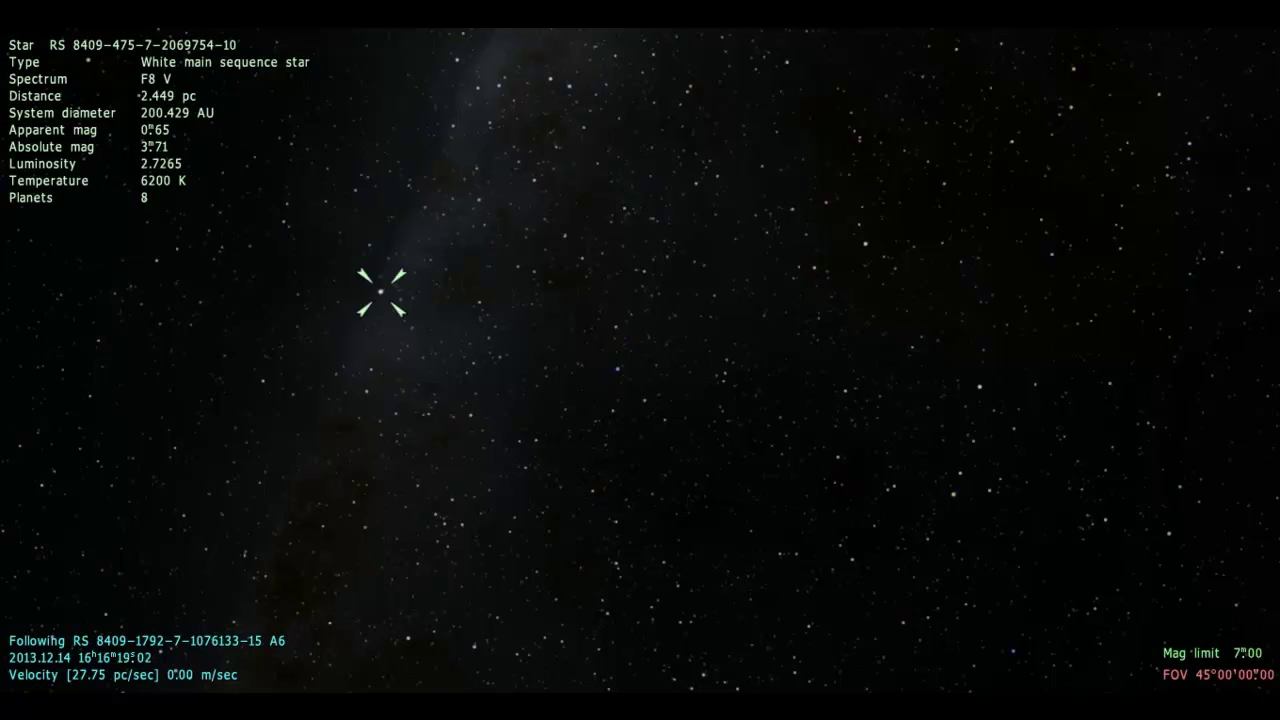
pyautogui.click(323, 527)
pyautogui.click(366, 527)
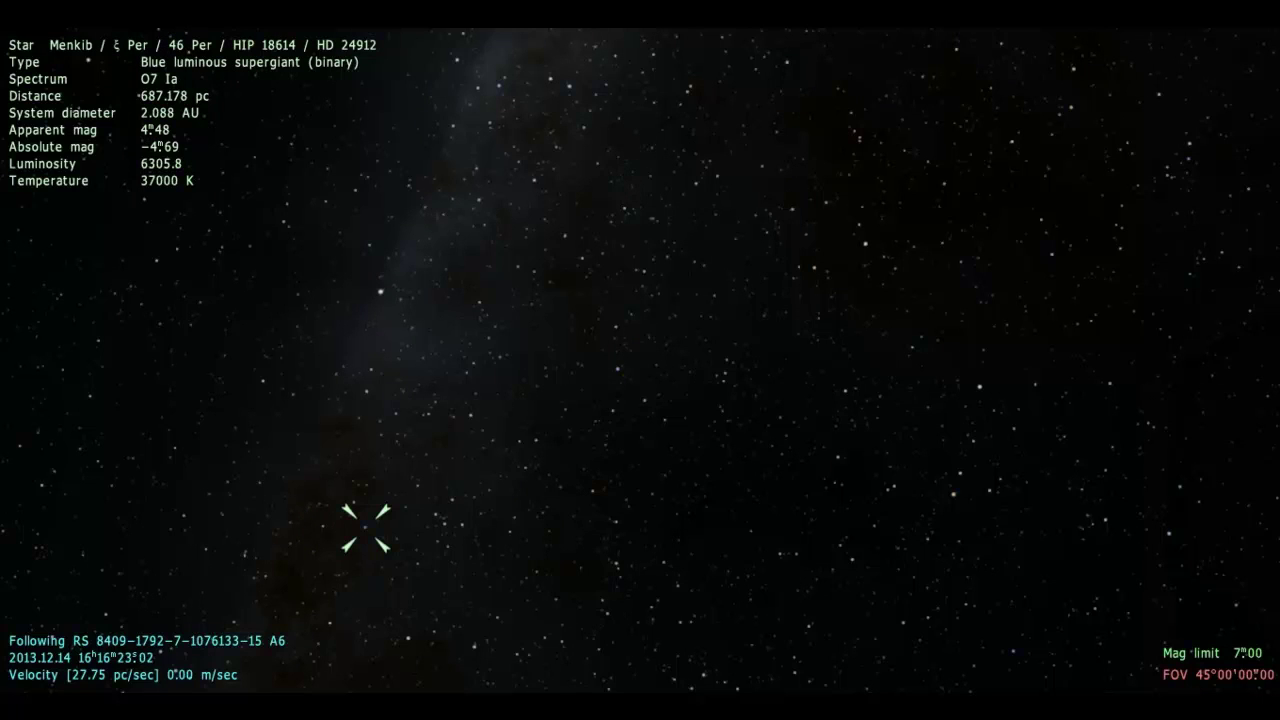
pyautogui.click(264, 380)
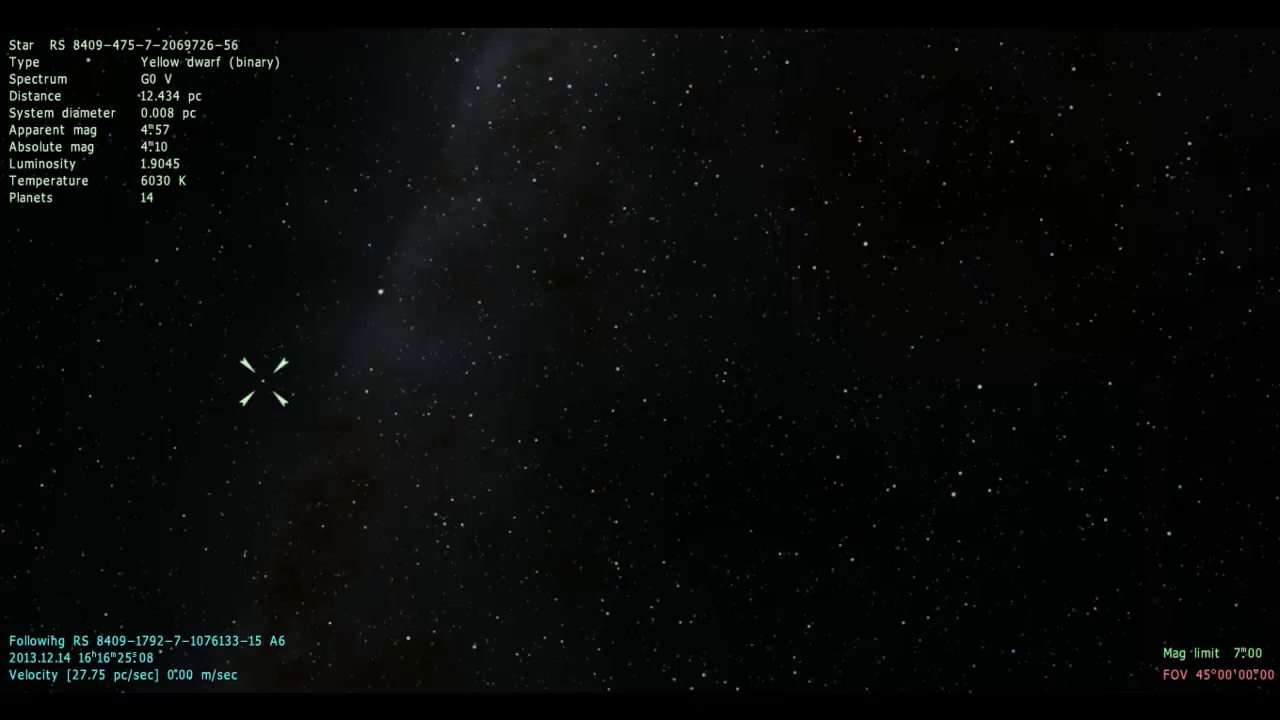
pyautogui.click(381, 291)
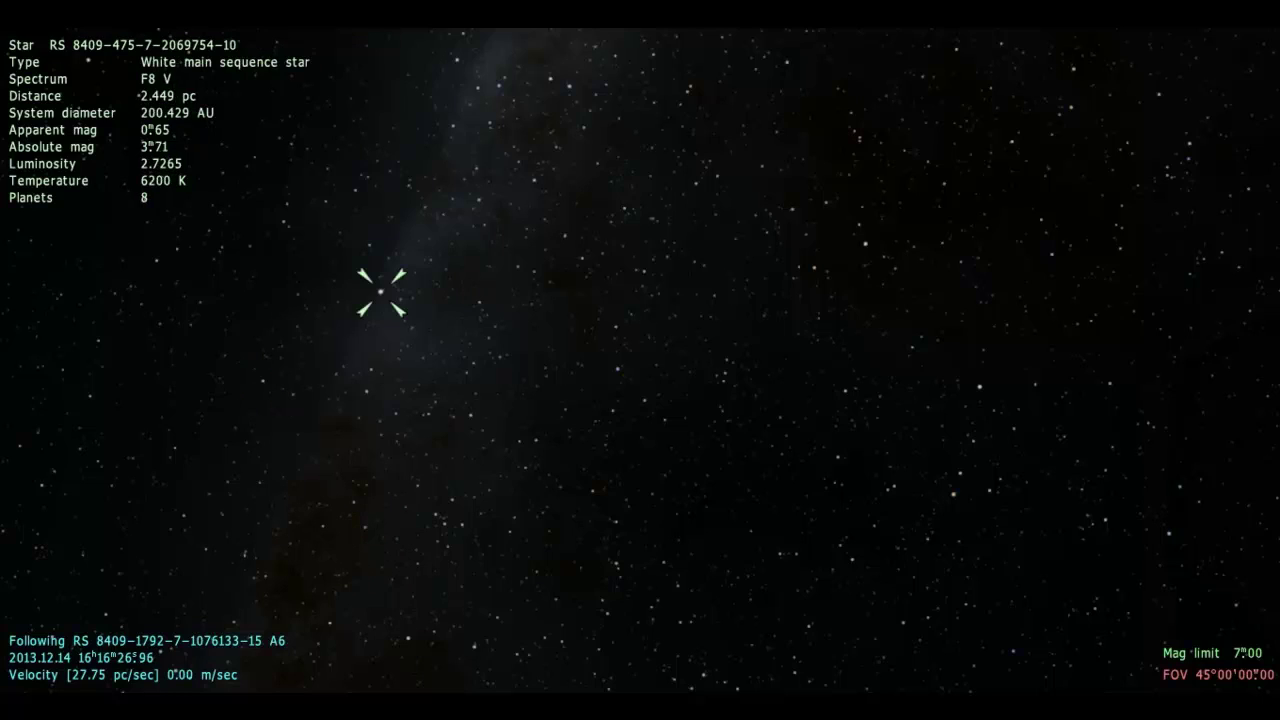
pyautogui.click(284, 221)
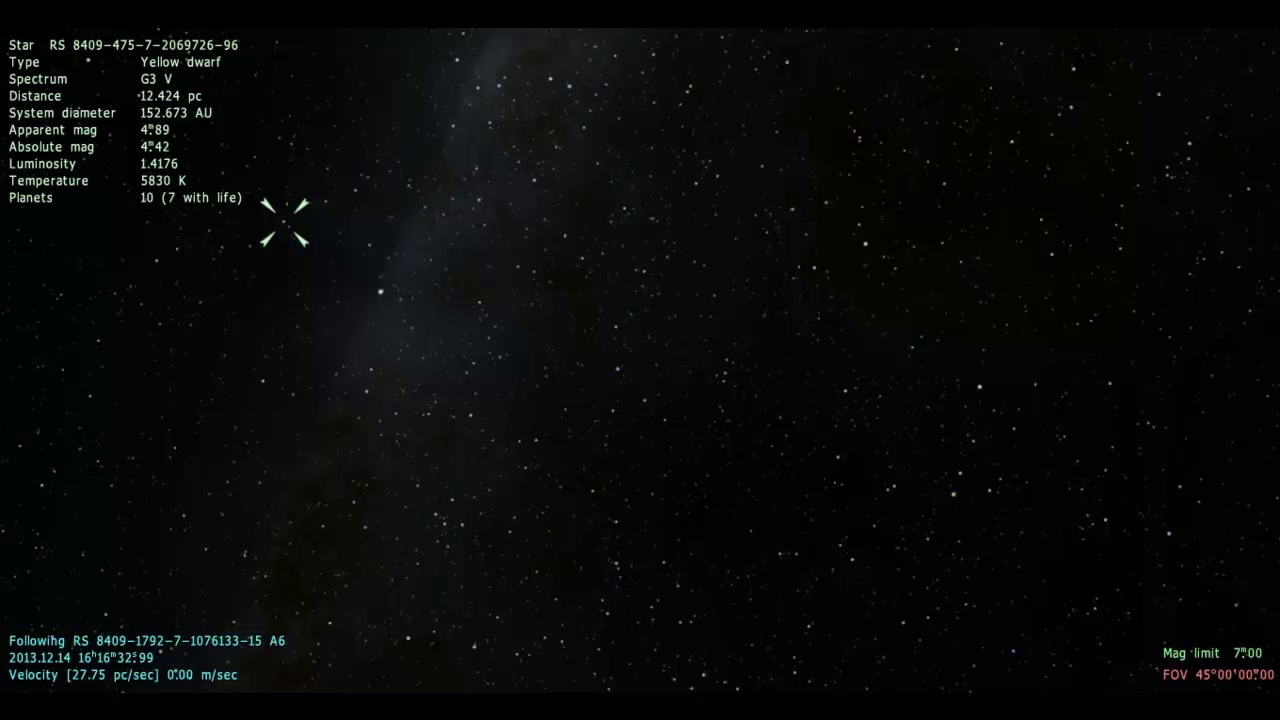
pyautogui.click(865, 243)
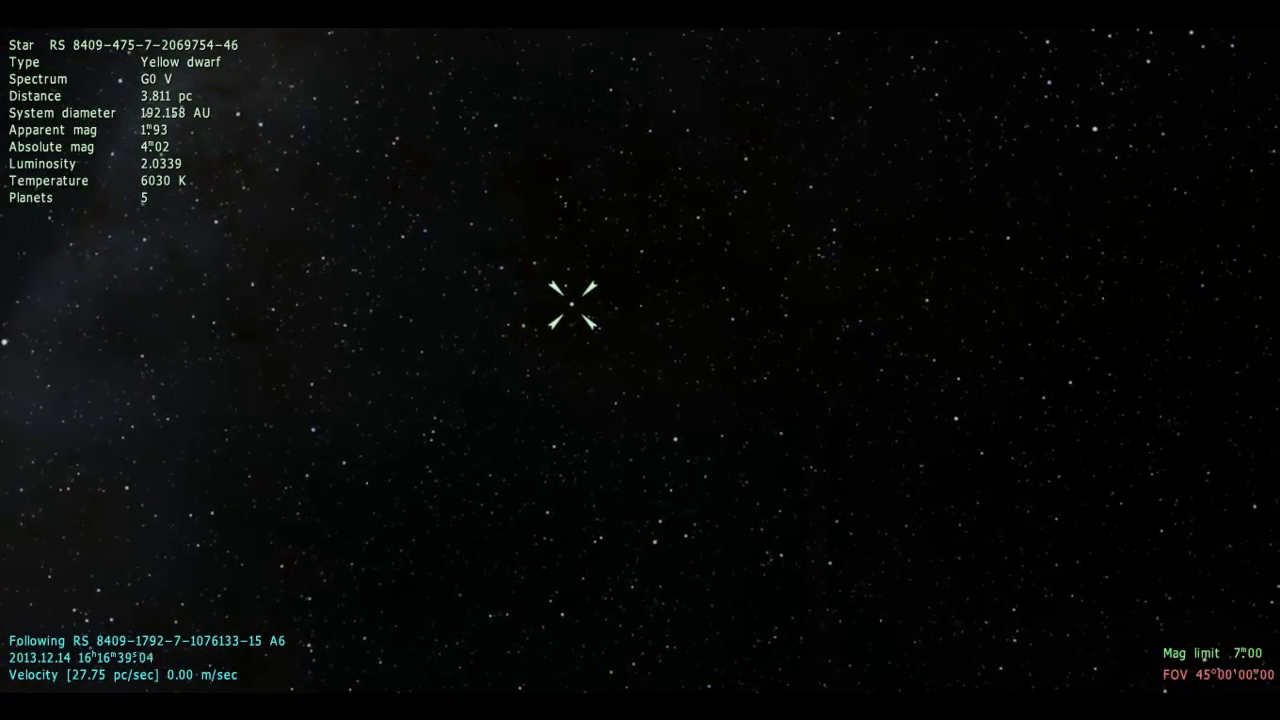
# - Fly a short way forward, checking stars ξ Cyg and Schedir, and turn toward Schedir
pyautogui.press('w')
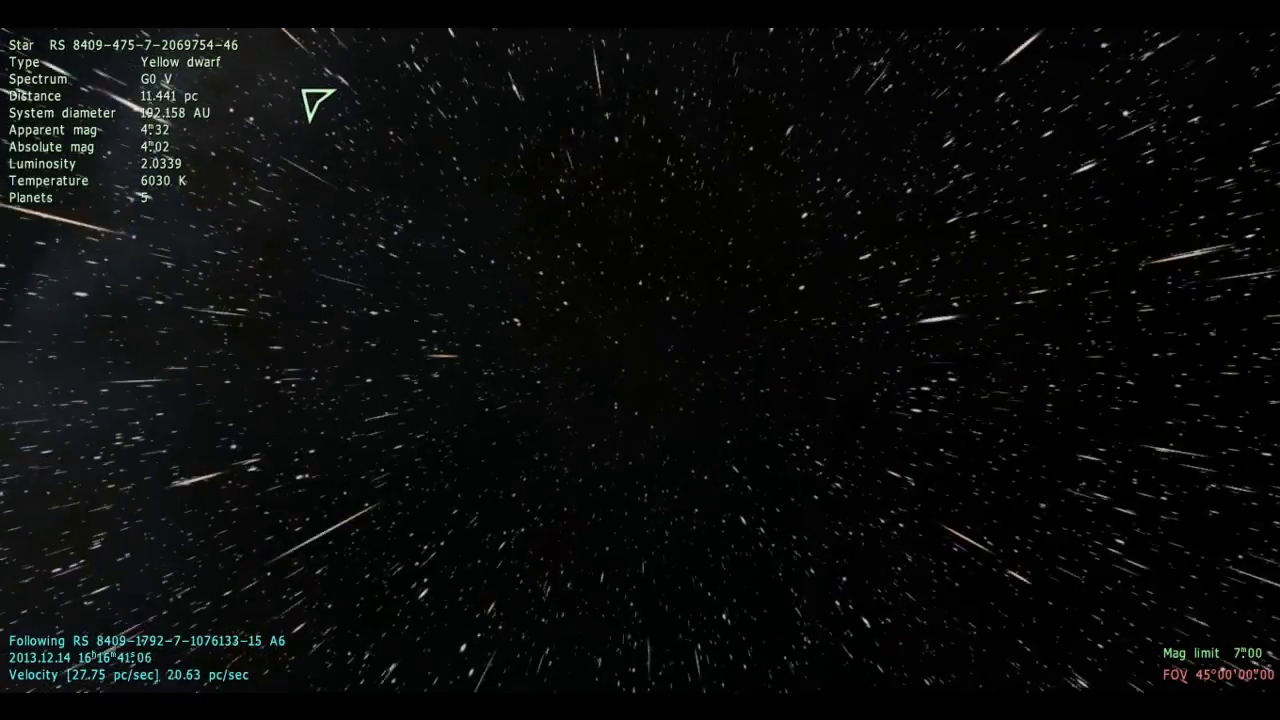
pyautogui.click(641, 300)
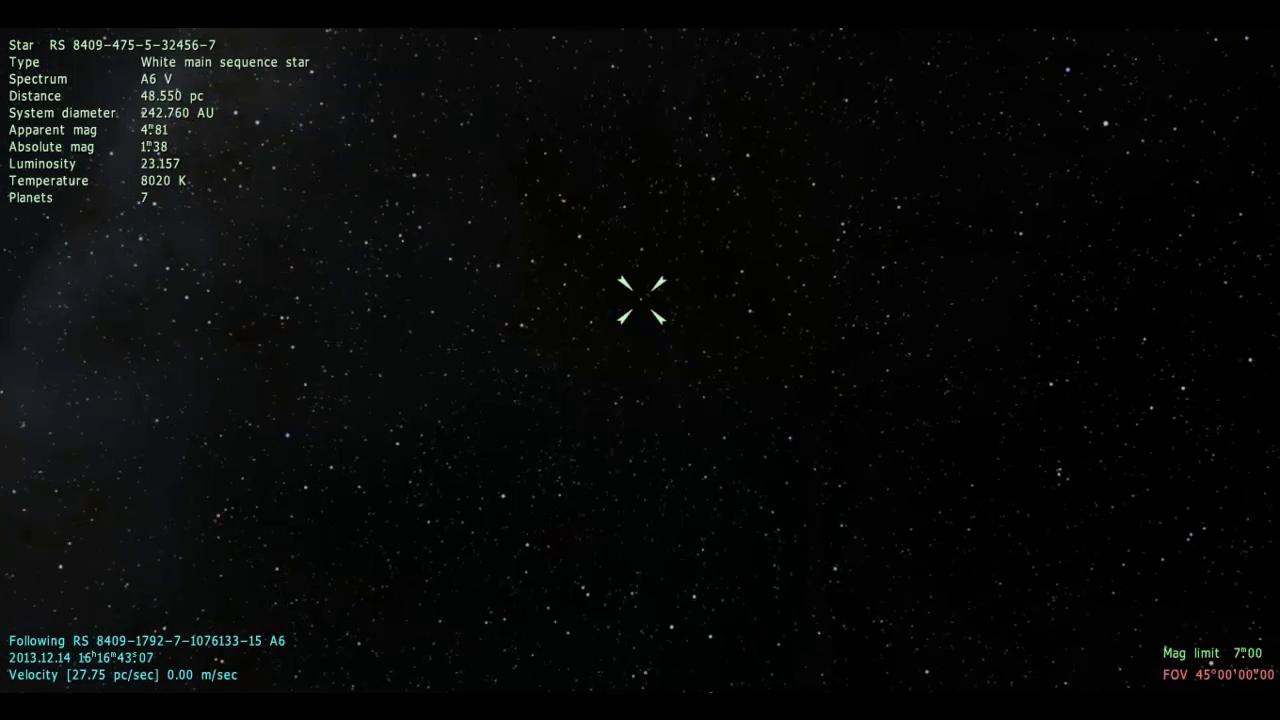
pyautogui.click(751, 312)
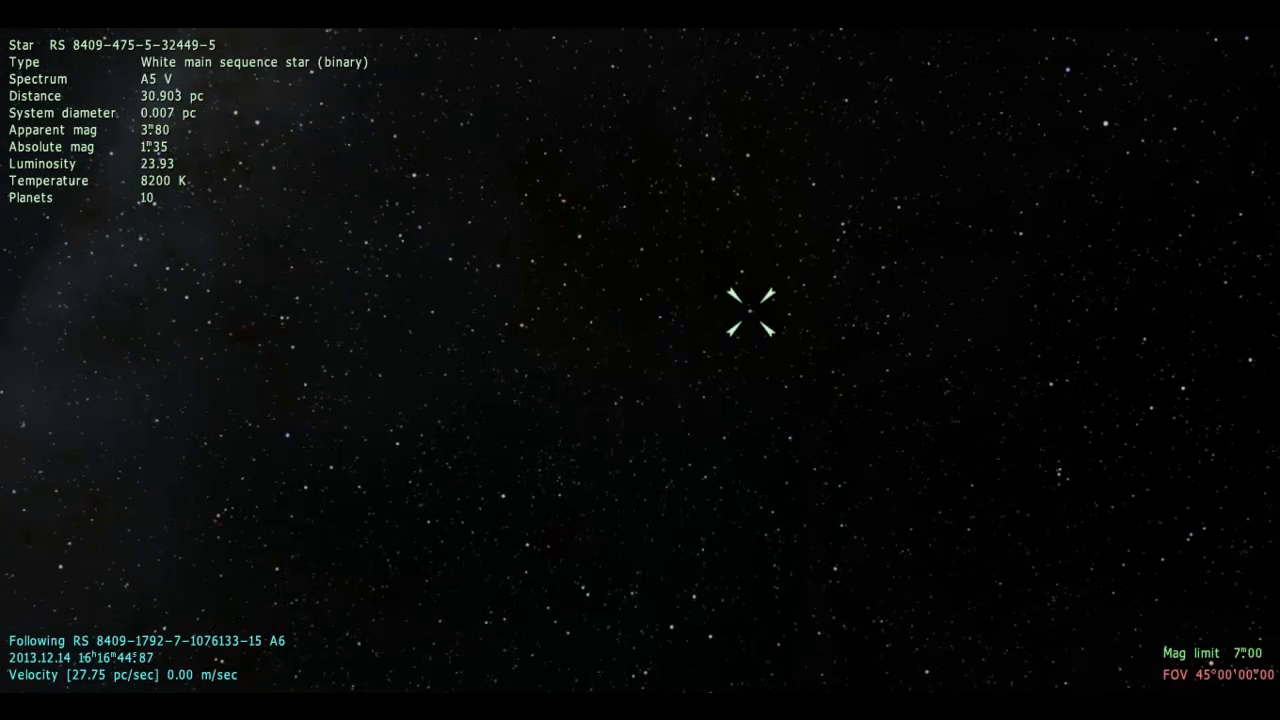
pyautogui.click(749, 155)
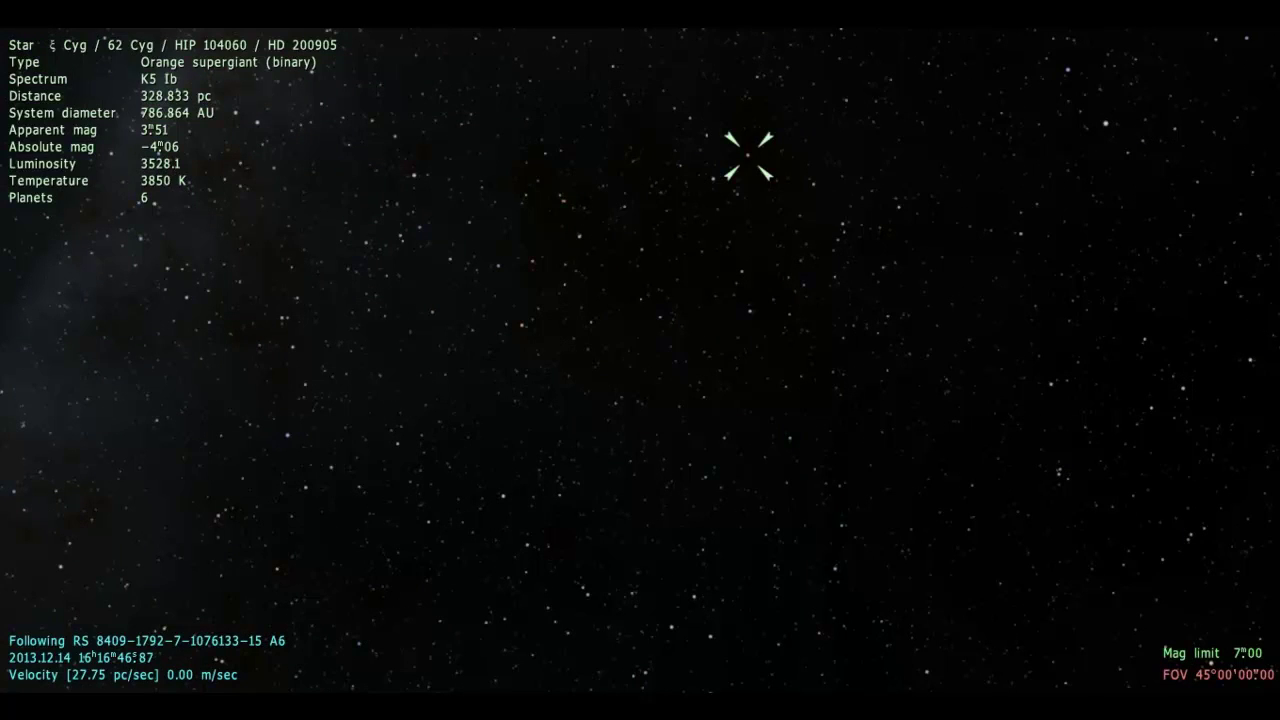
pyautogui.click(1060, 128)
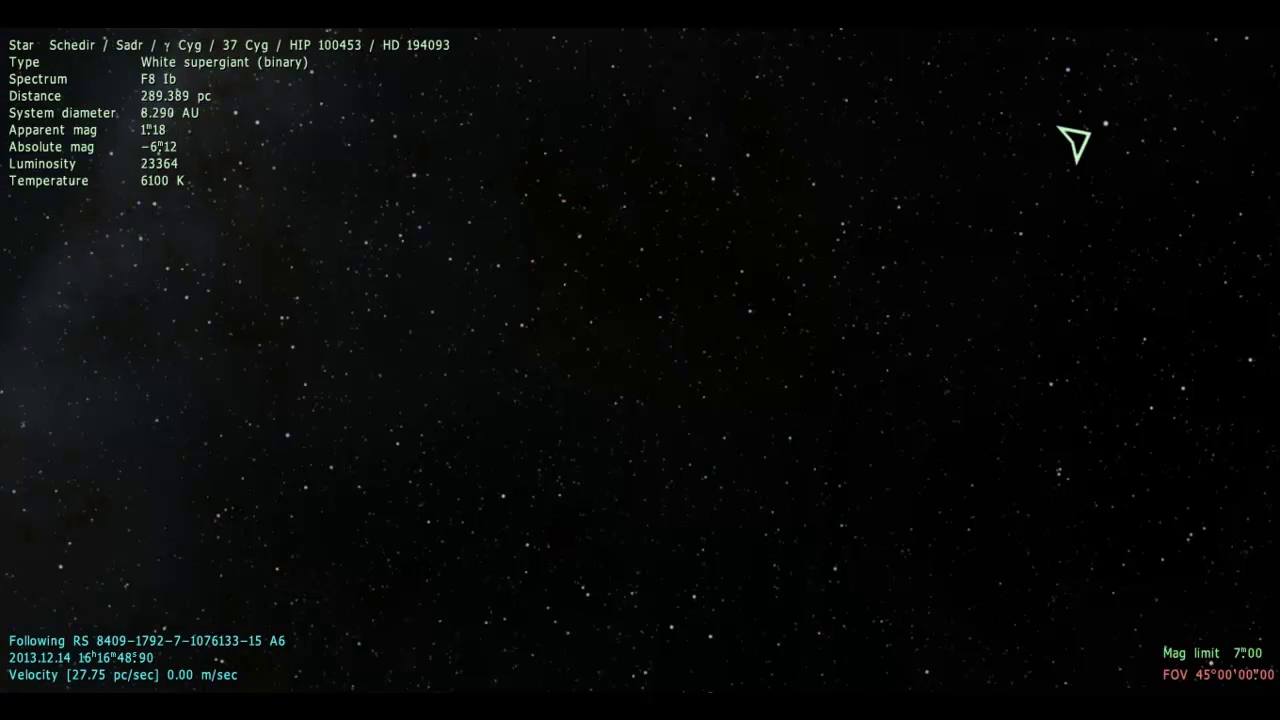
pyautogui.press('c')
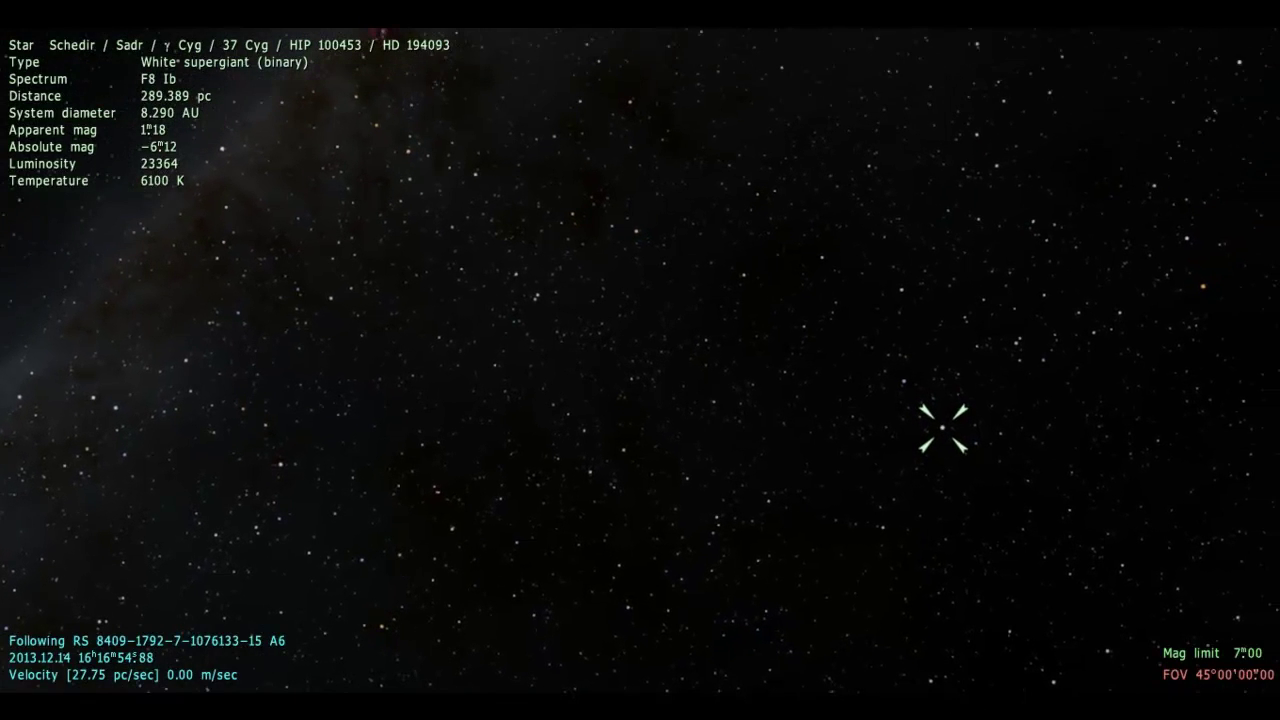
pyautogui.click(636, 231)
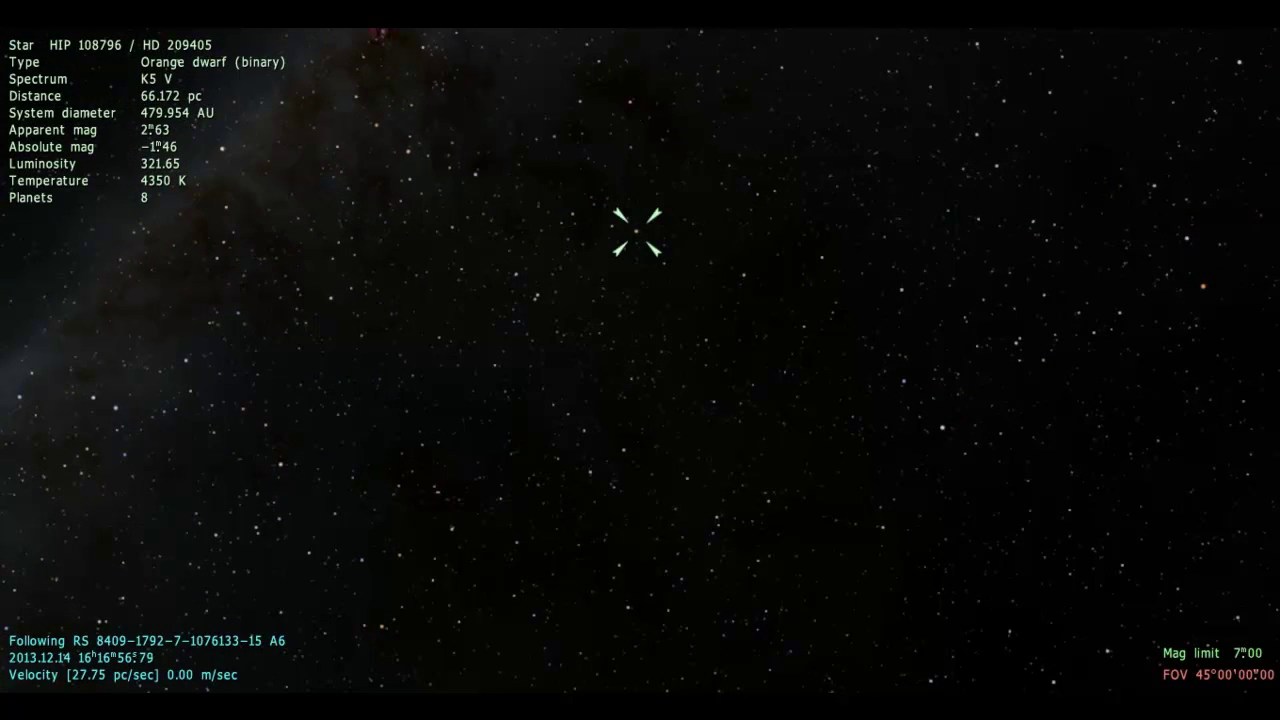
pyautogui.click(537, 295)
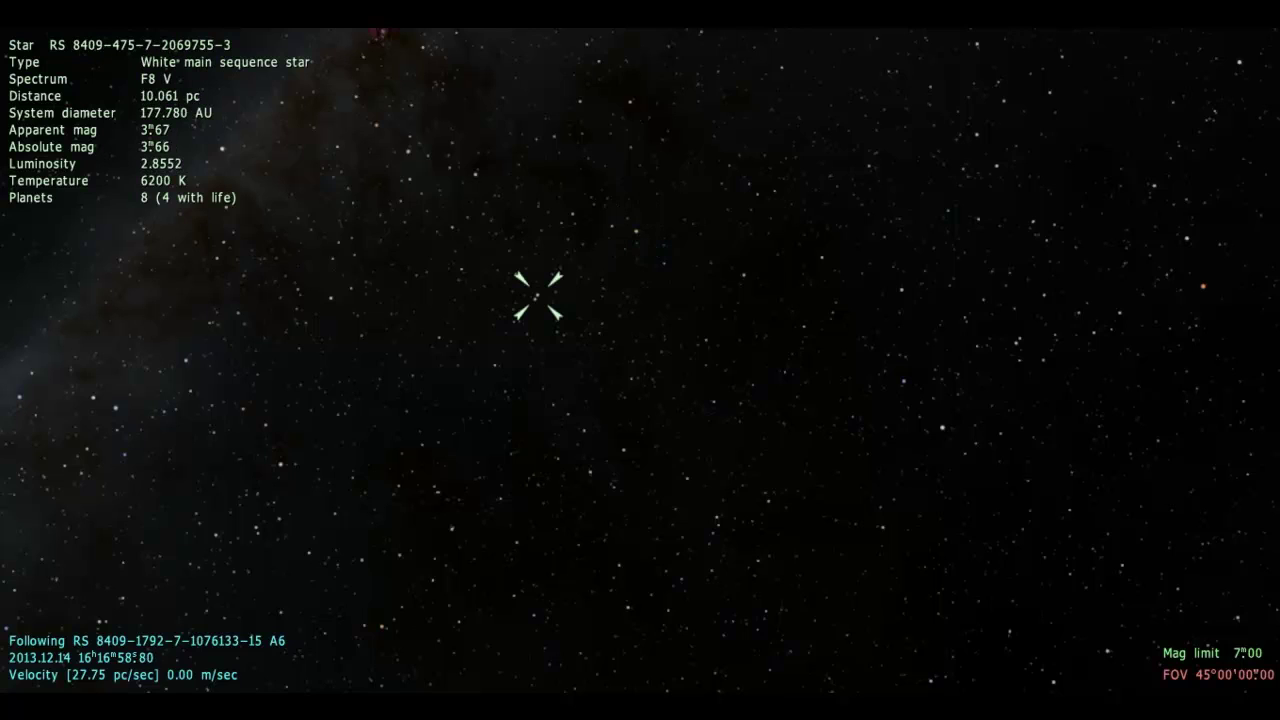
pyautogui.click(475, 175)
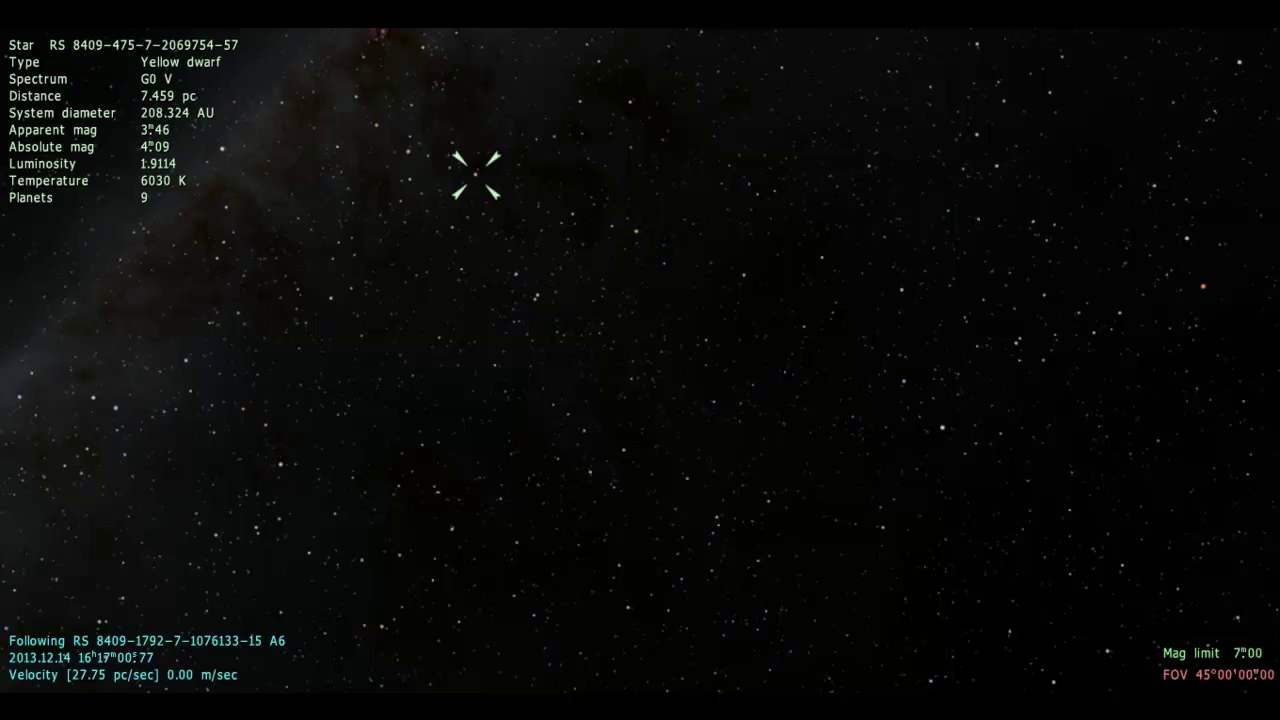
pyautogui.click(331, 298)
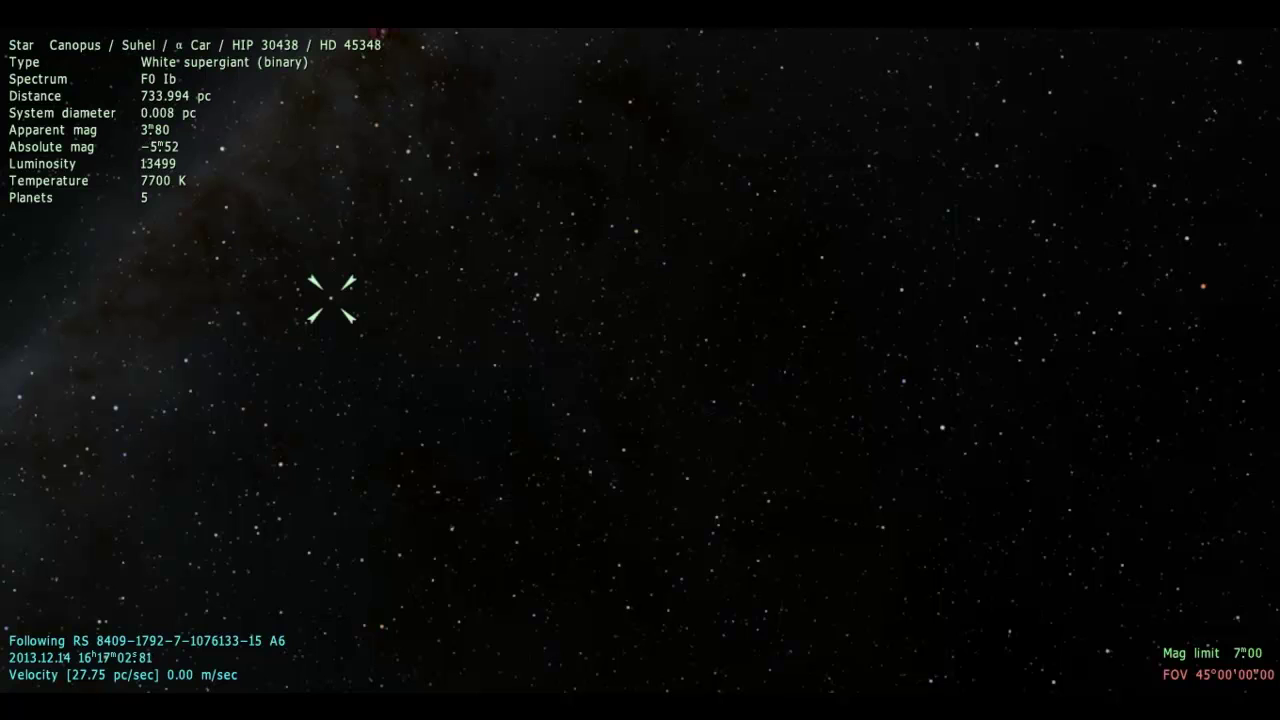
pyautogui.click(537, 295)
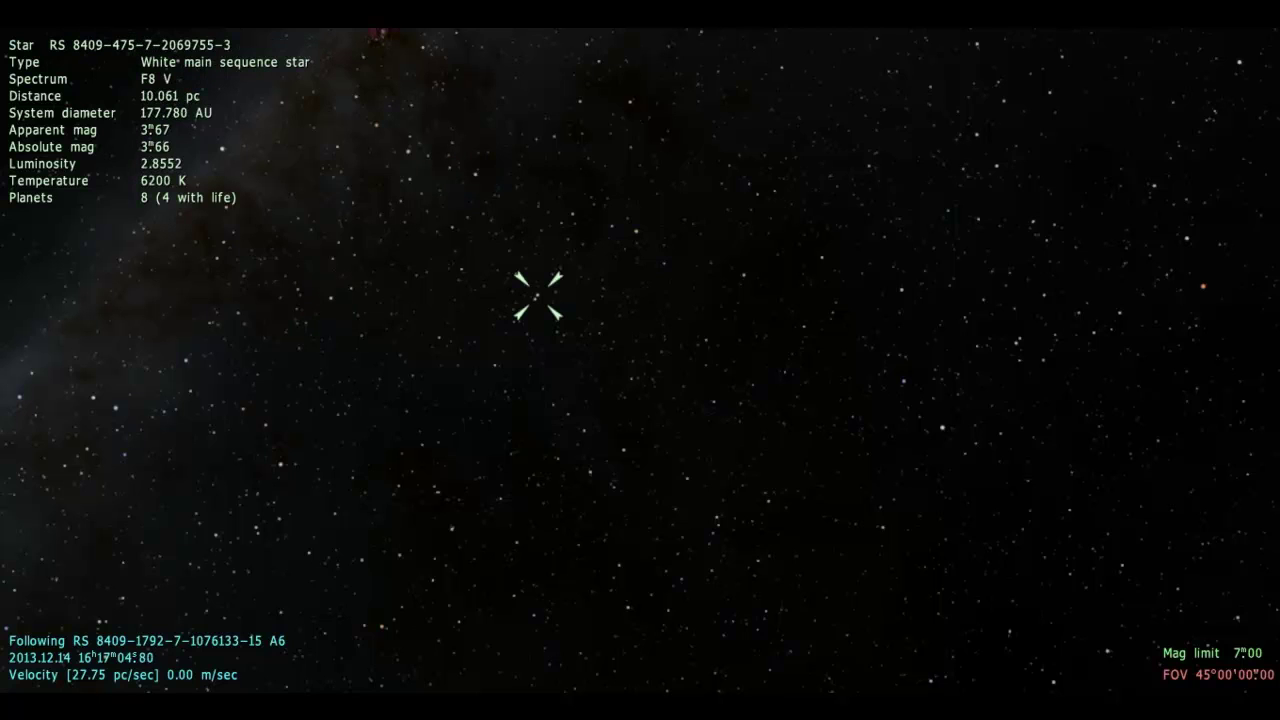
pyautogui.press('g')
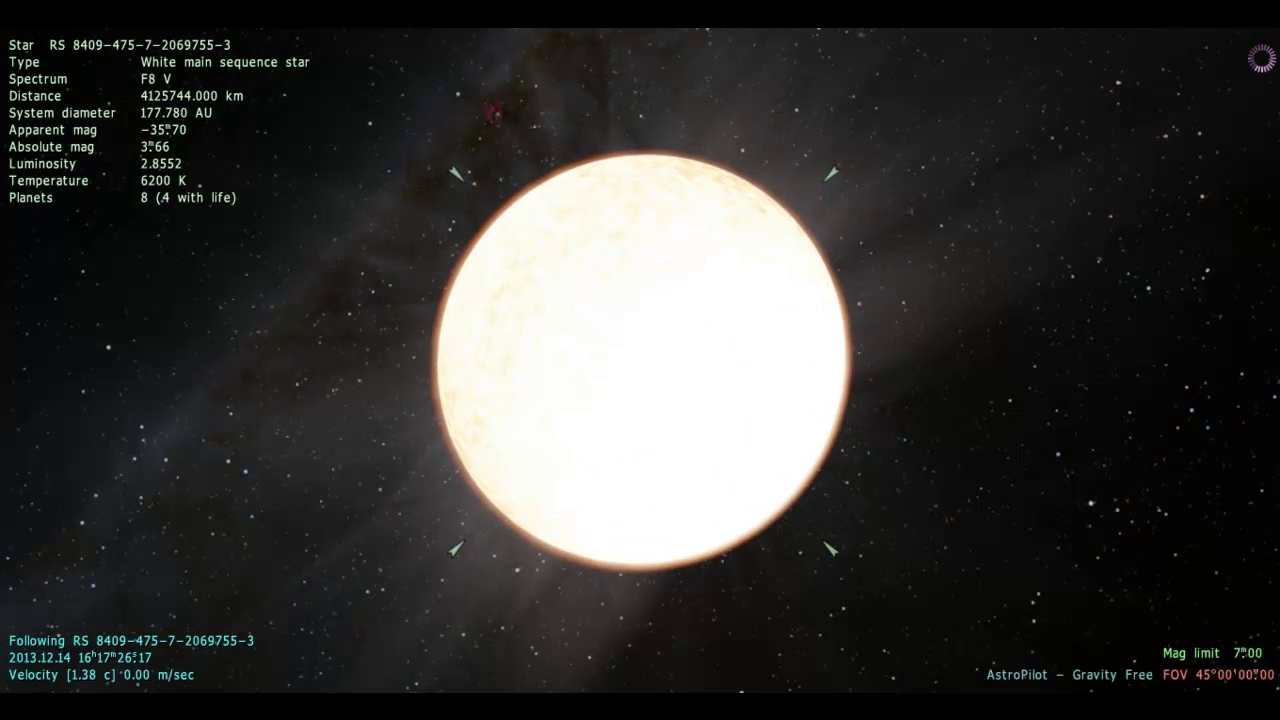
pyautogui.scroll(-5, 640, 360)
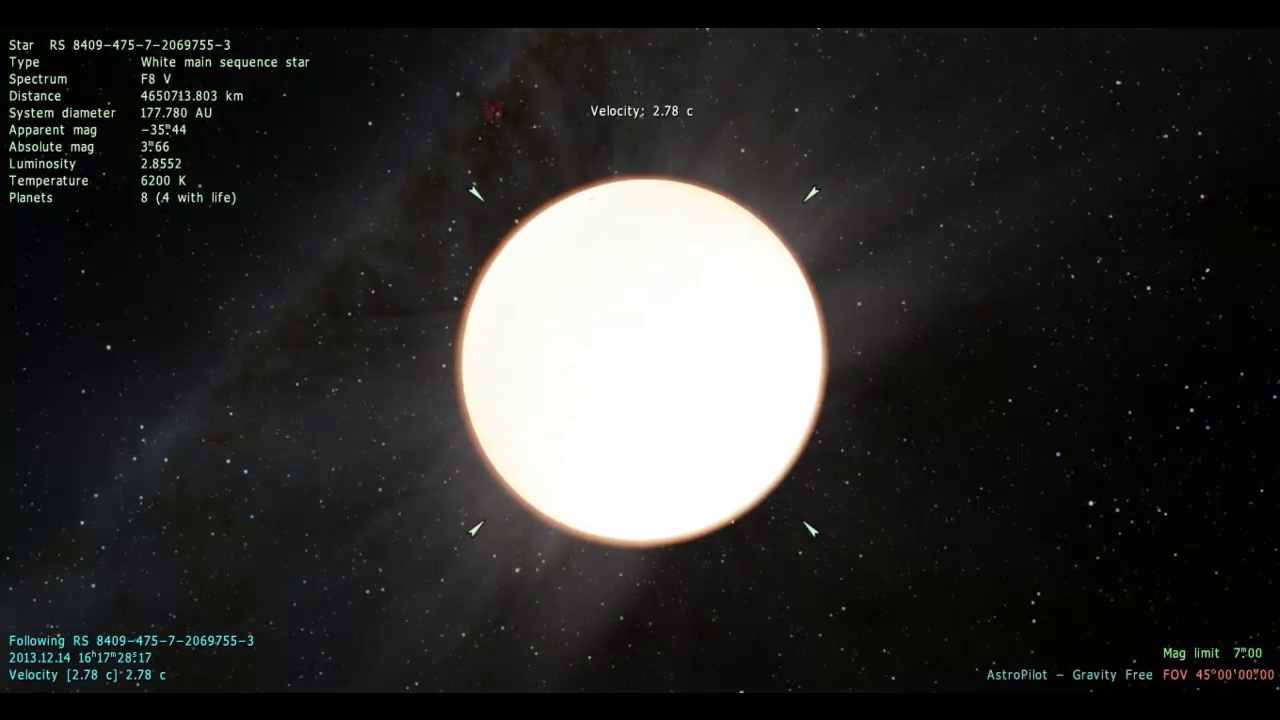
pyautogui.scroll(-3, 640, 360)
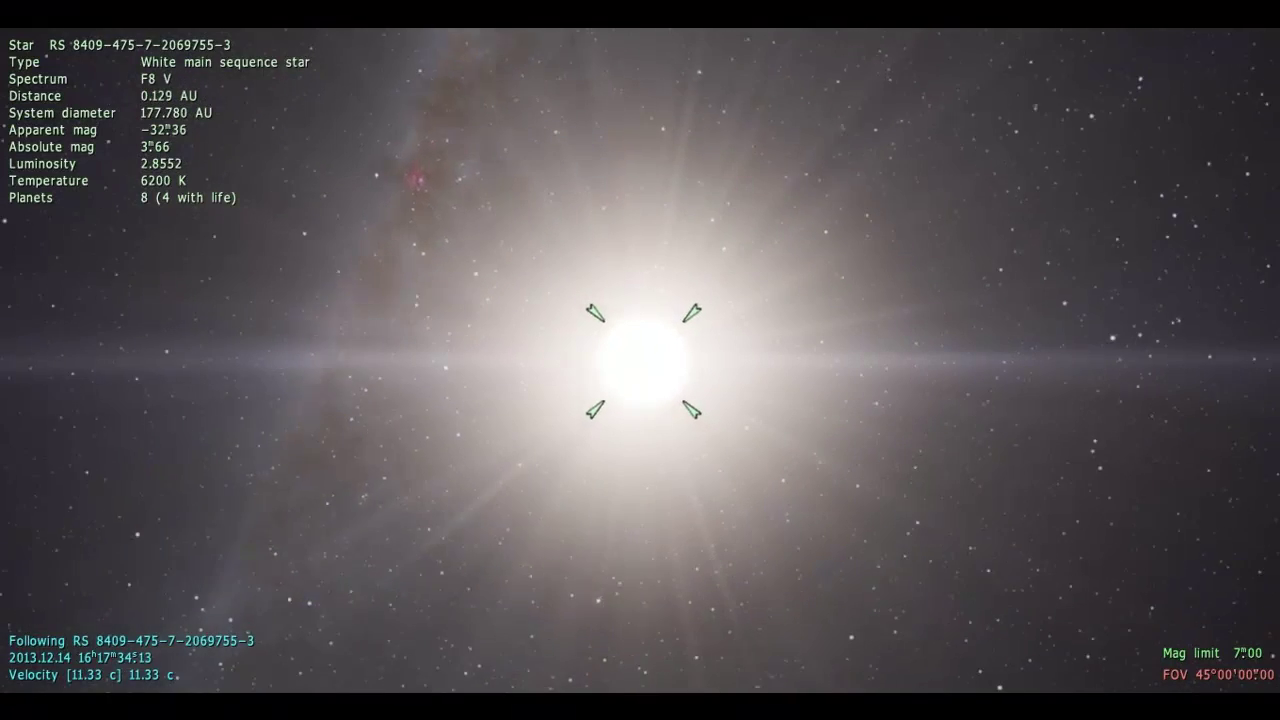
# - Pick planet 1, the hot oceania world, from the system's planet list and fly there
pyautogui.press('F3')
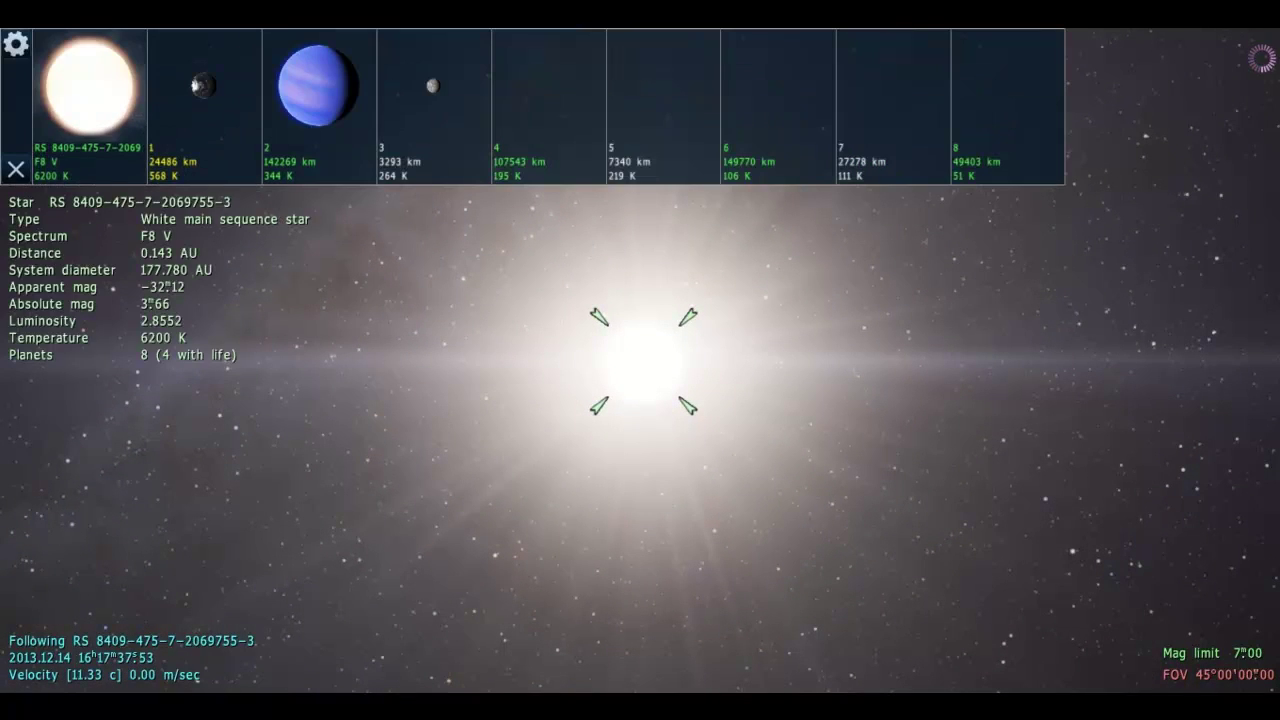
pyautogui.click(204, 100)
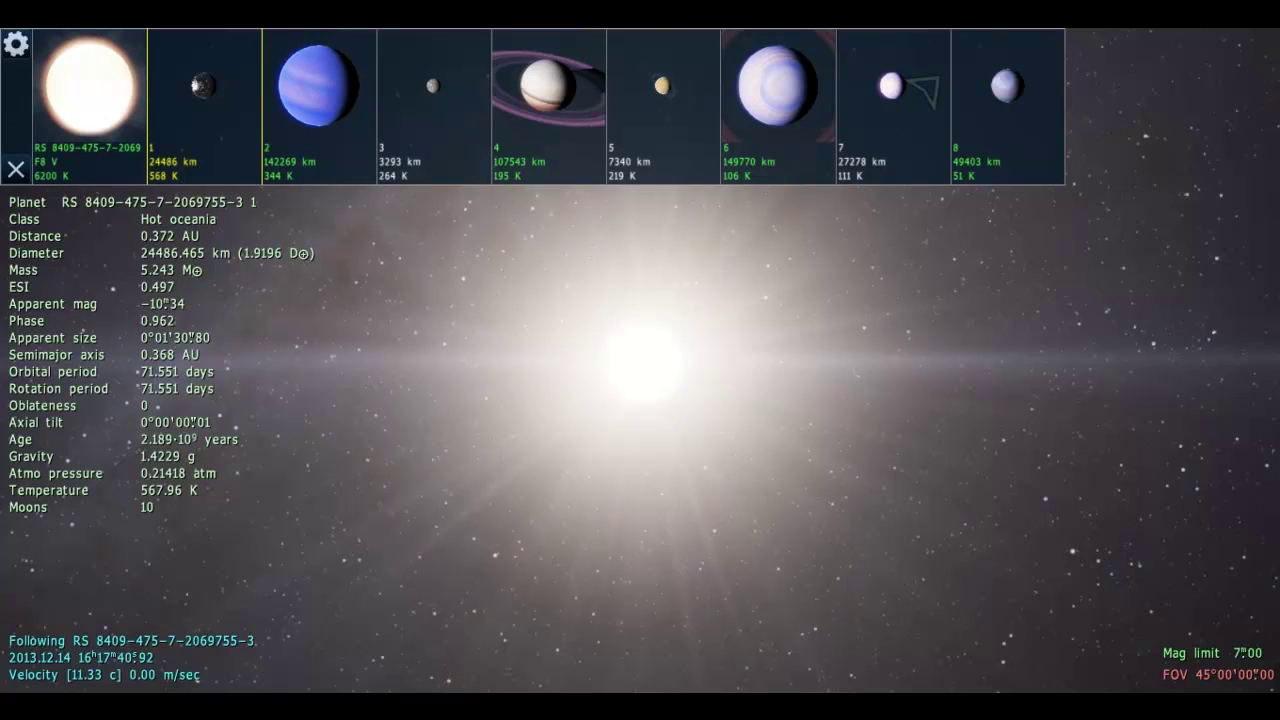
pyautogui.press('g')
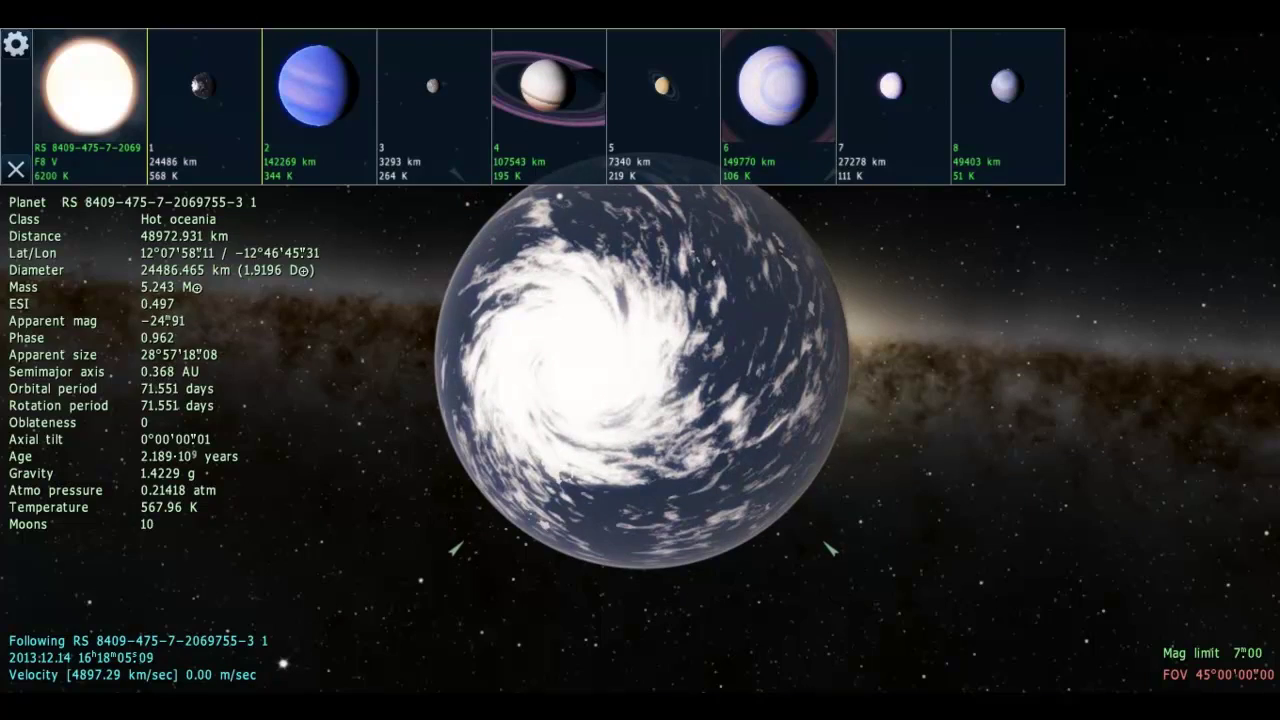
# - Close the planet list and orbit the oceania planet until its cloud swirl nears the limb
pyautogui.press('Escape')
pyautogui.press('d')
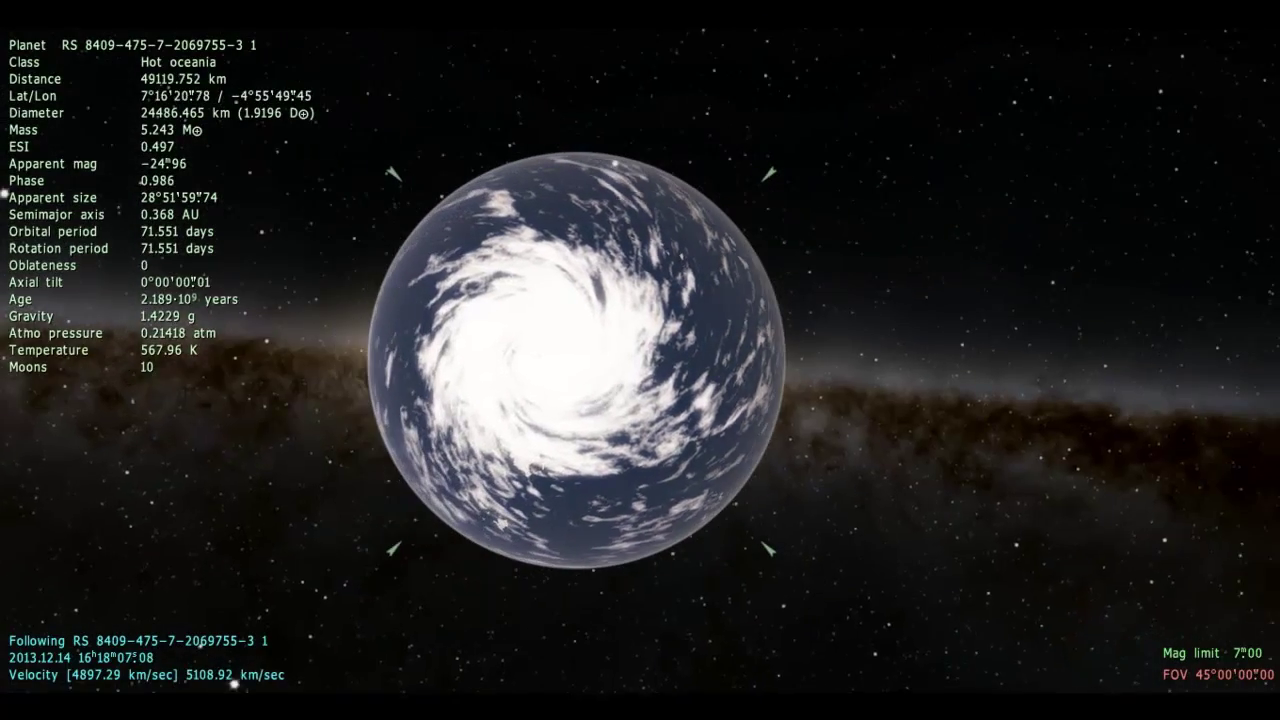
pyautogui.press('a')
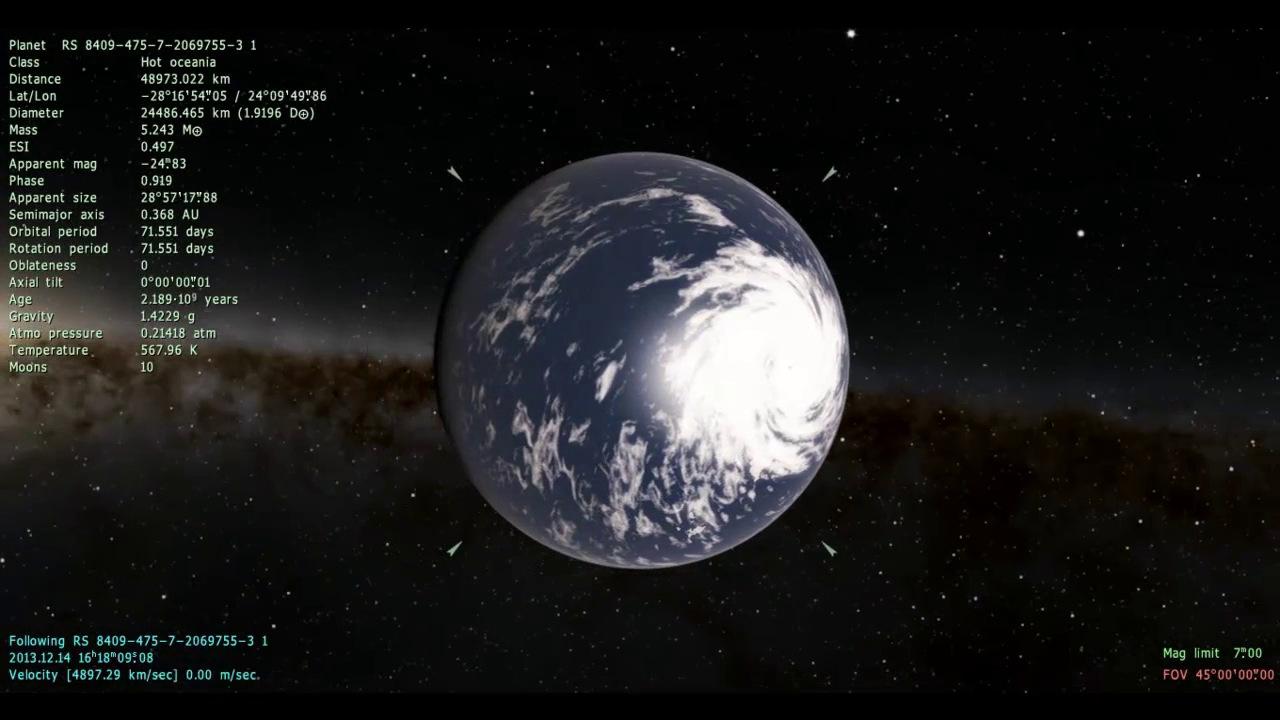
pyautogui.press('a')
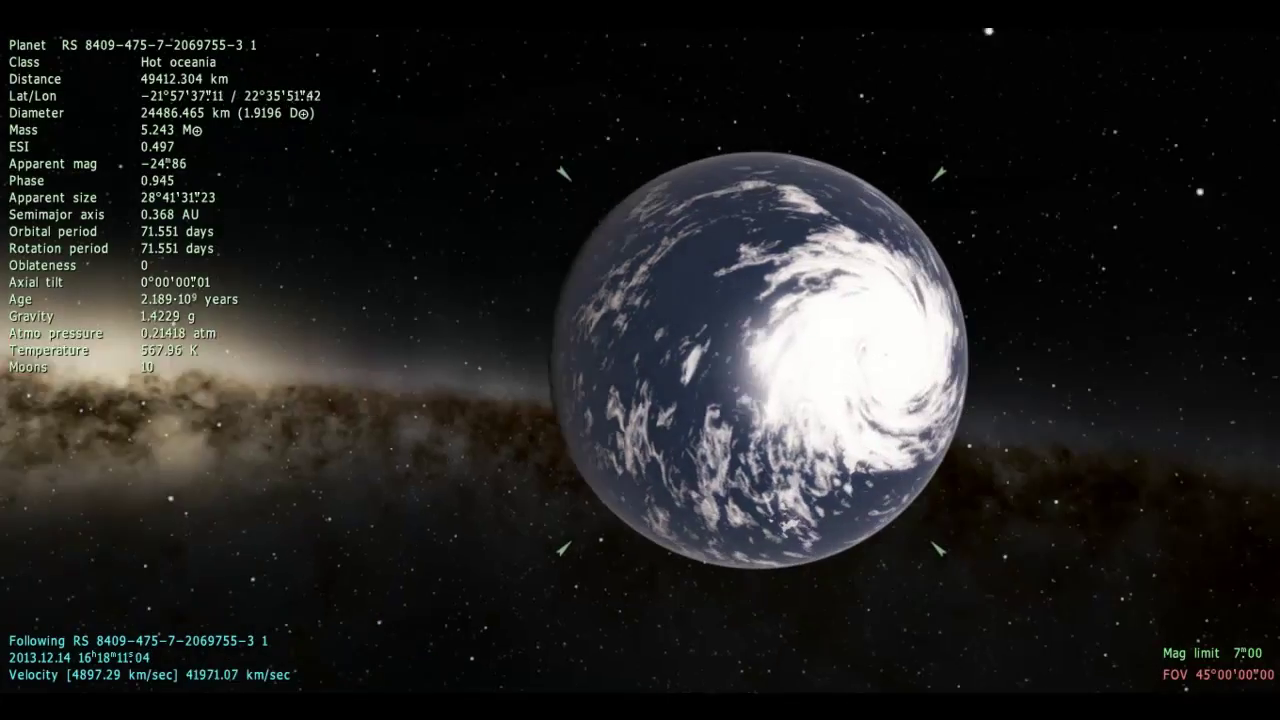
pyautogui.press('a')
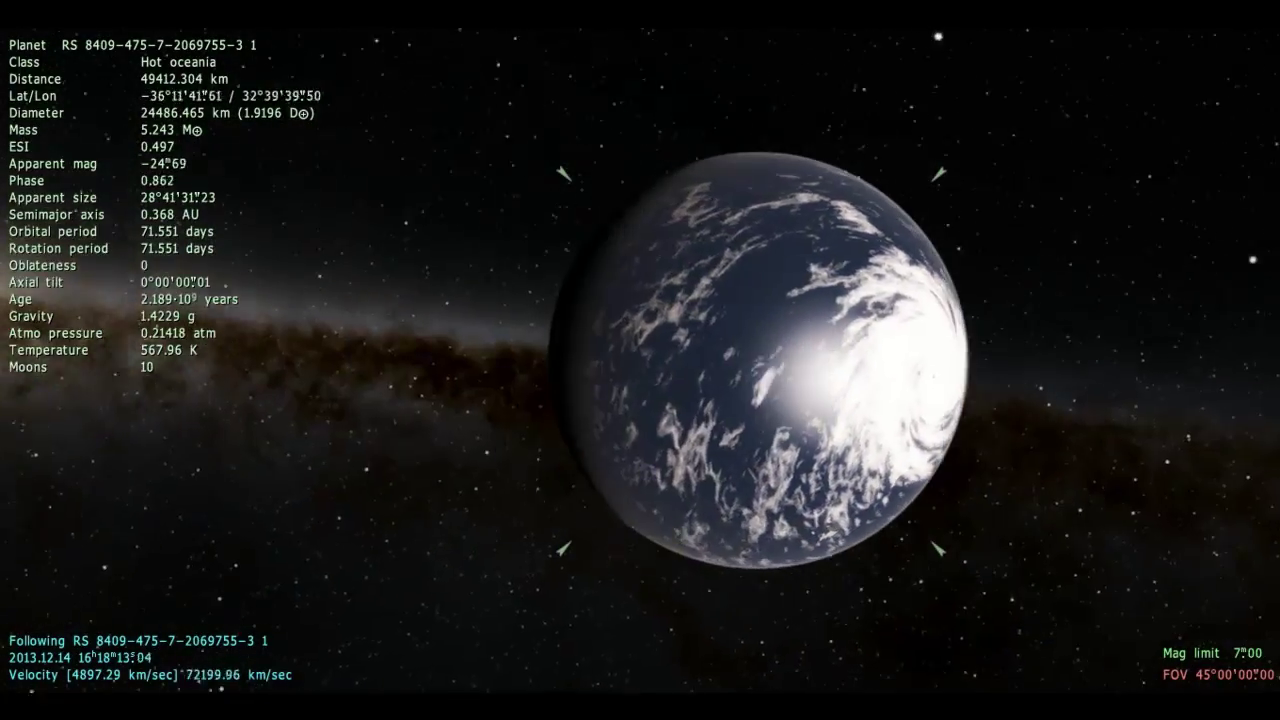
# - Select dwarf moon 1.4 from the night side and fly to about 20 km above it
pyautogui.press('a')
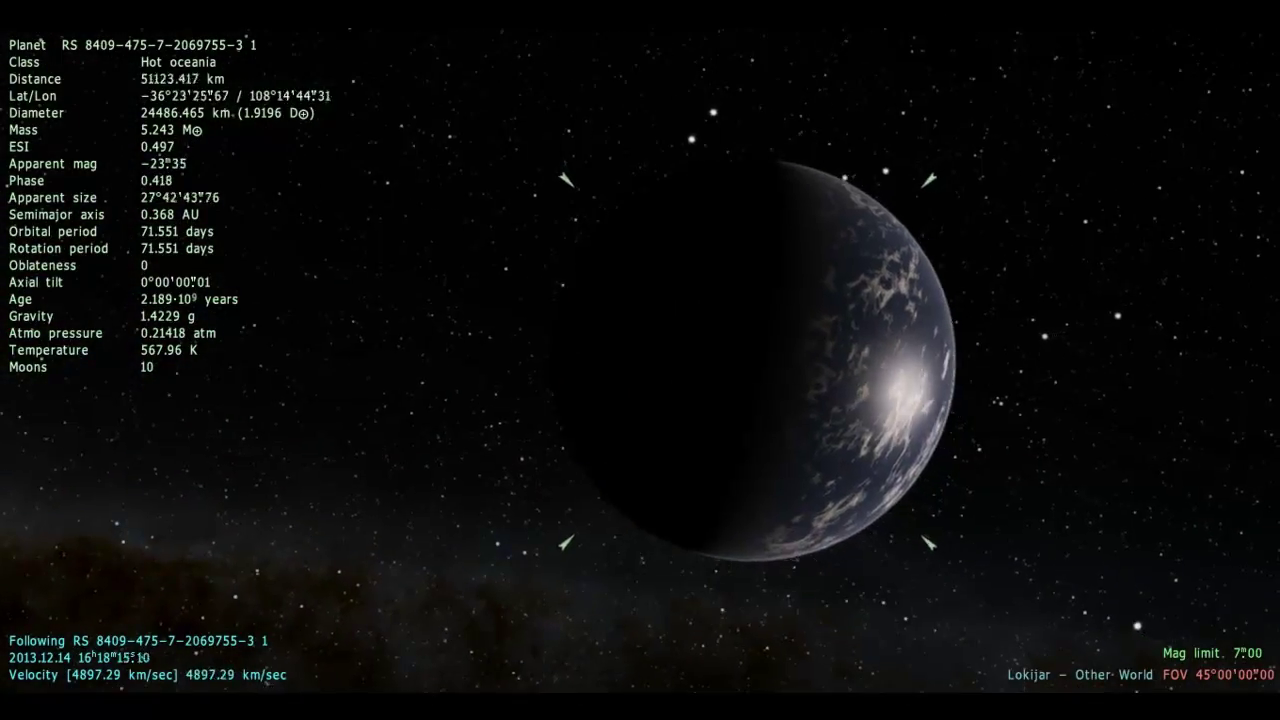
pyautogui.click(710, 125)
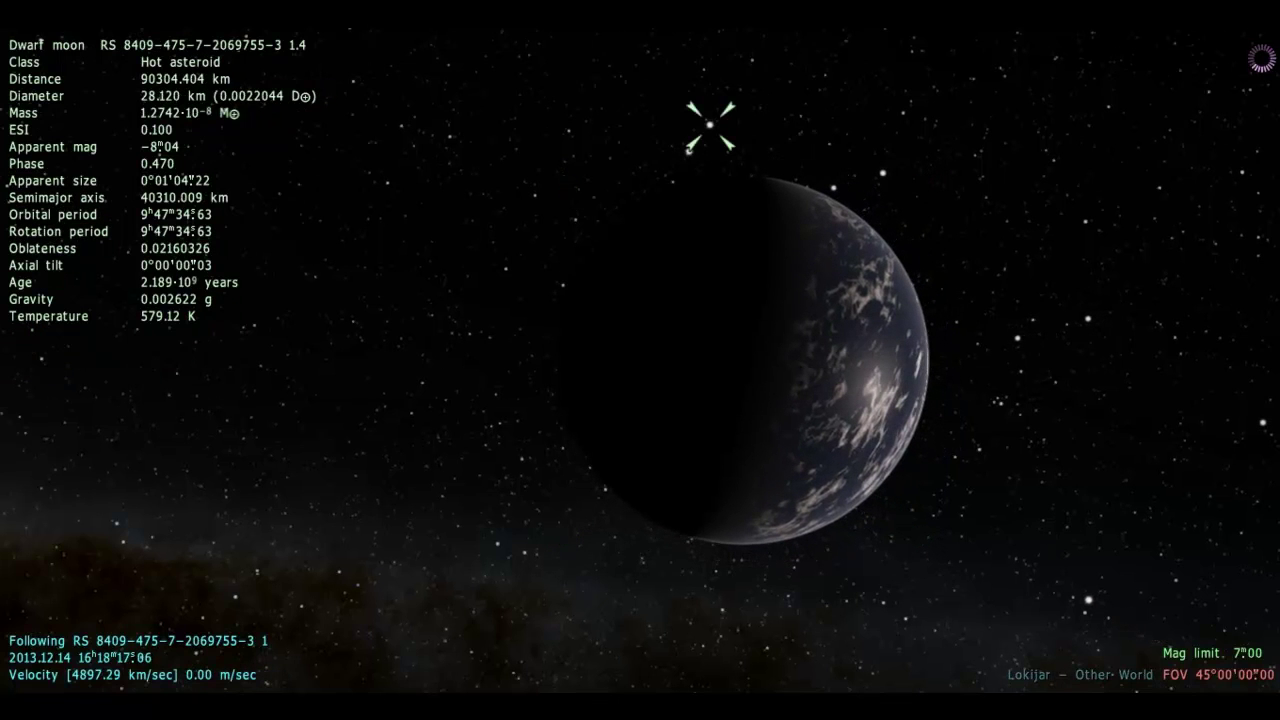
pyautogui.press('a')
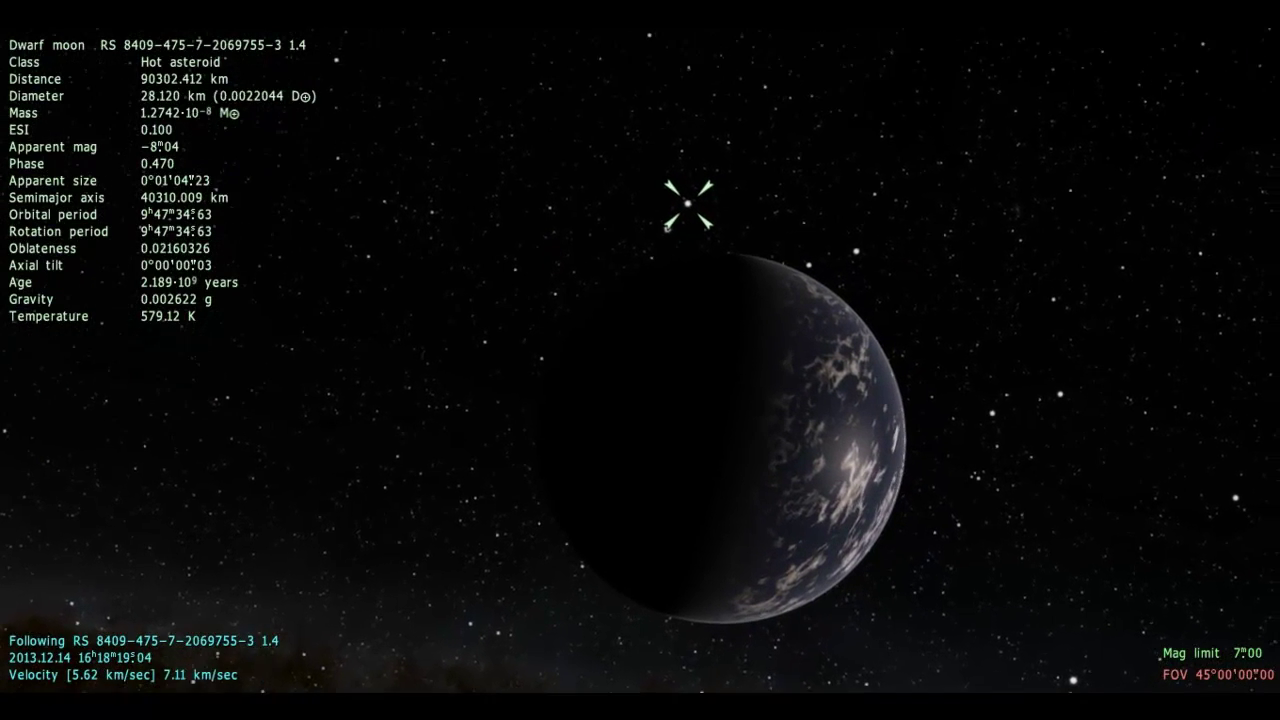
pyautogui.press('a')
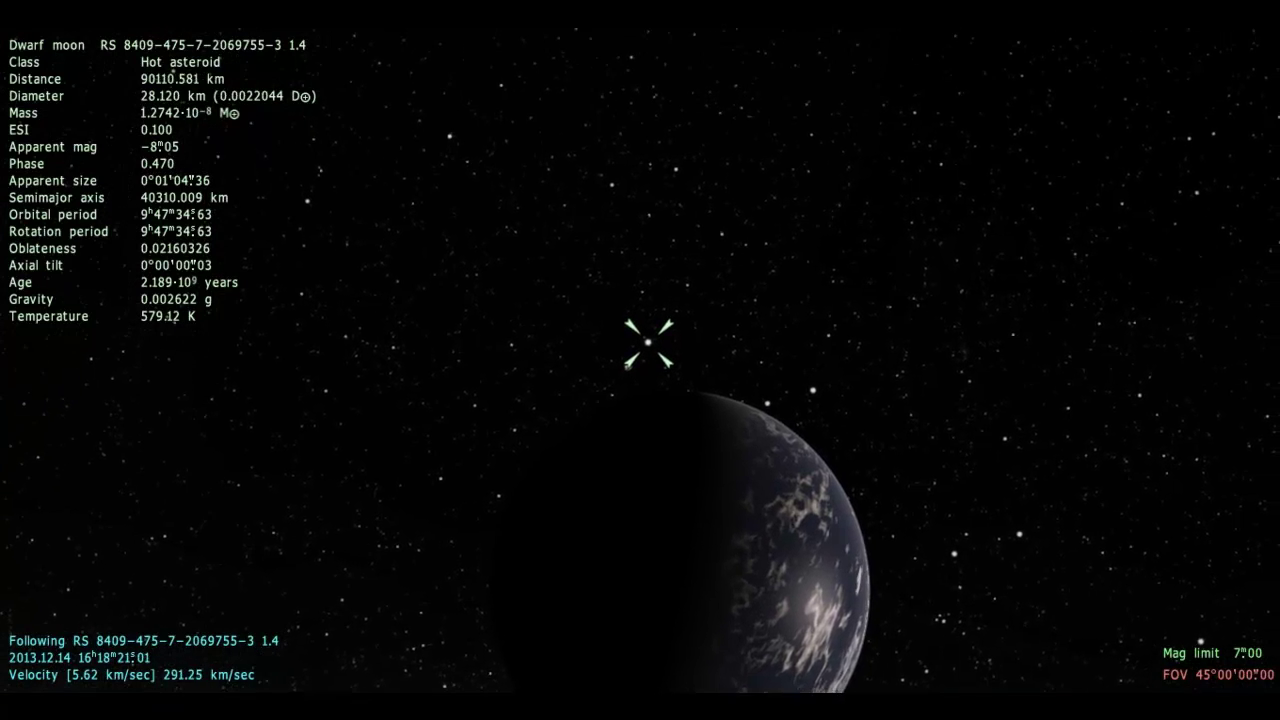
pyautogui.press('a')
pyautogui.press('w')
pyautogui.press('w')
pyautogui.press('w')
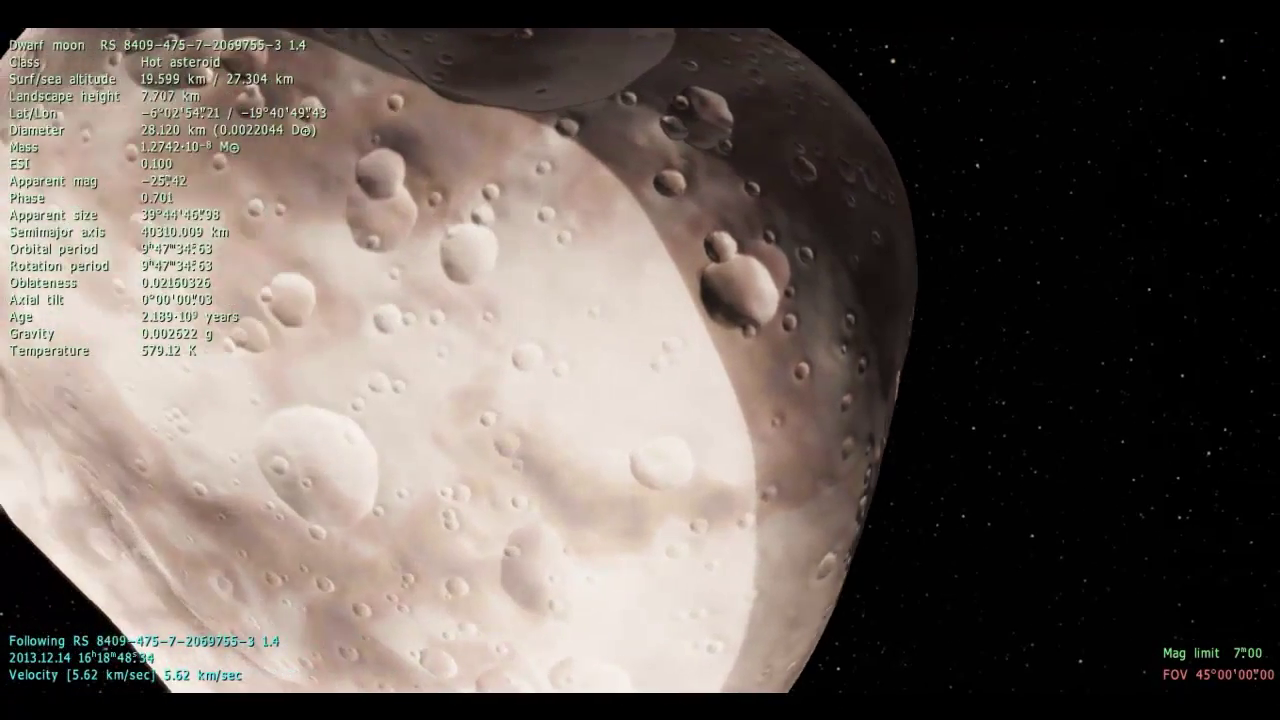
# - Switch to rotating around moon 1.4 and move in closer to its surface
pyautogui.press('y')
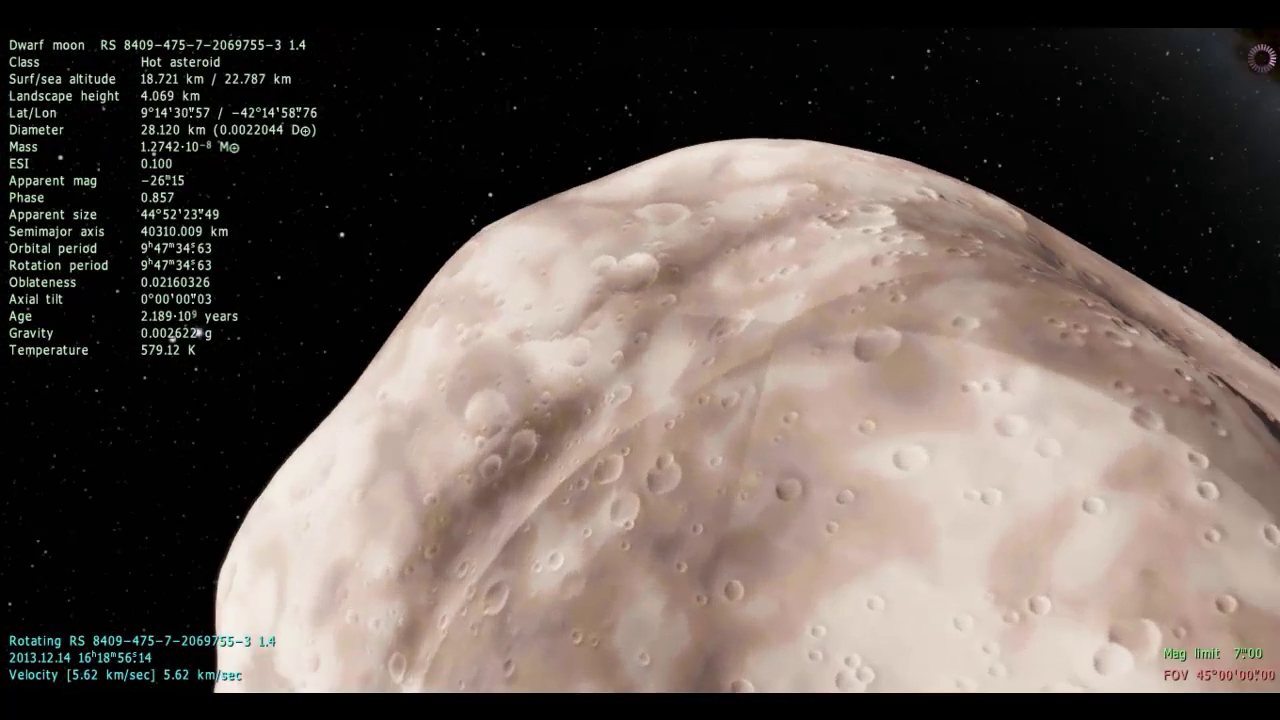
pyautogui.press('w')
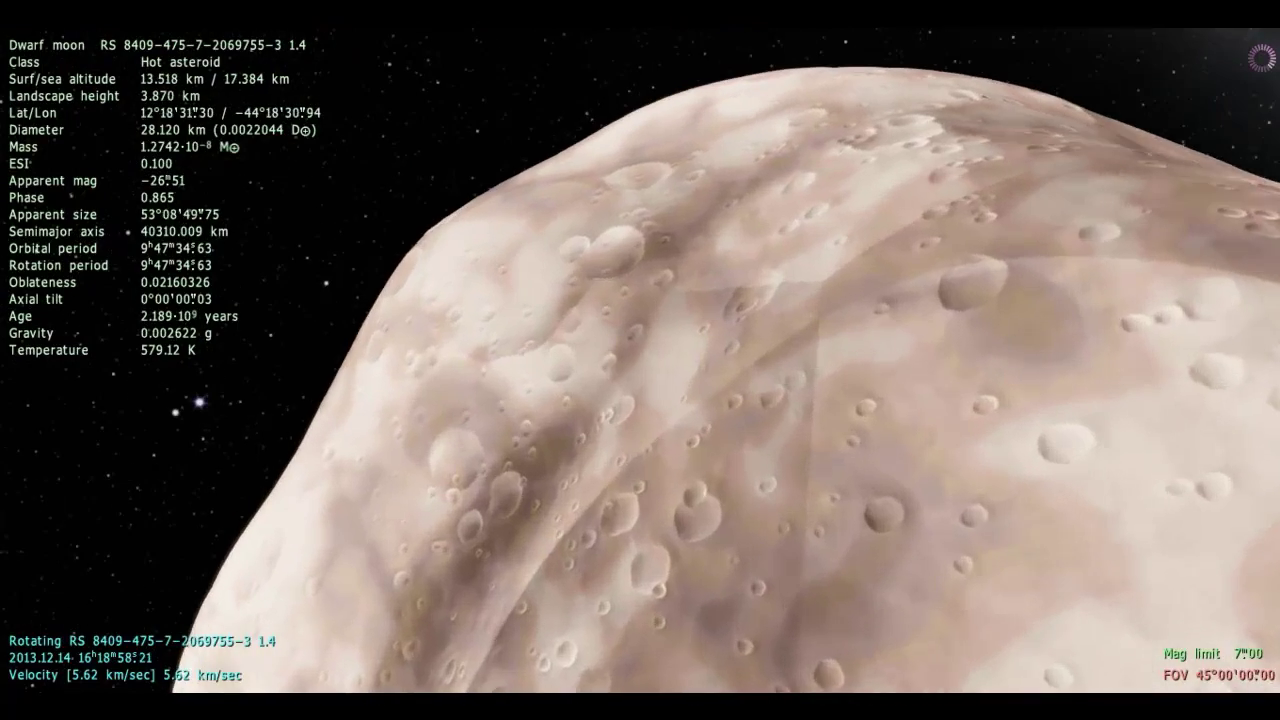
pyautogui.press('Left')
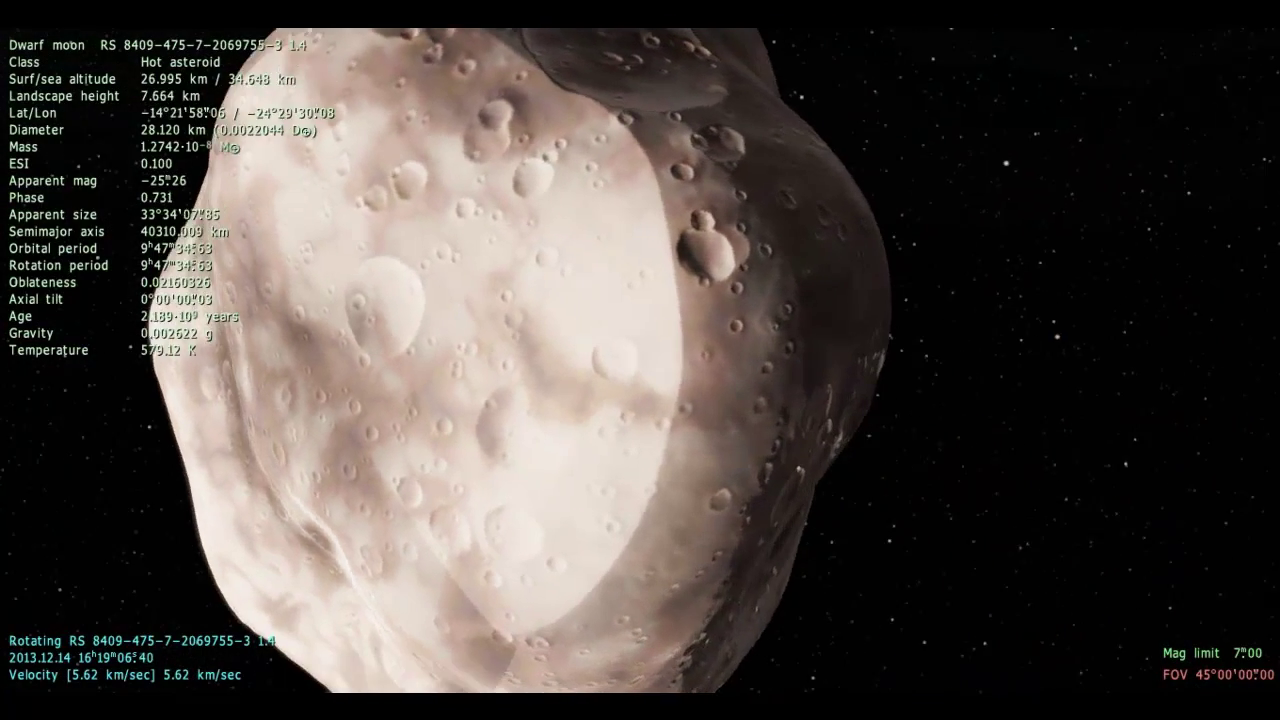
pyautogui.press('w')
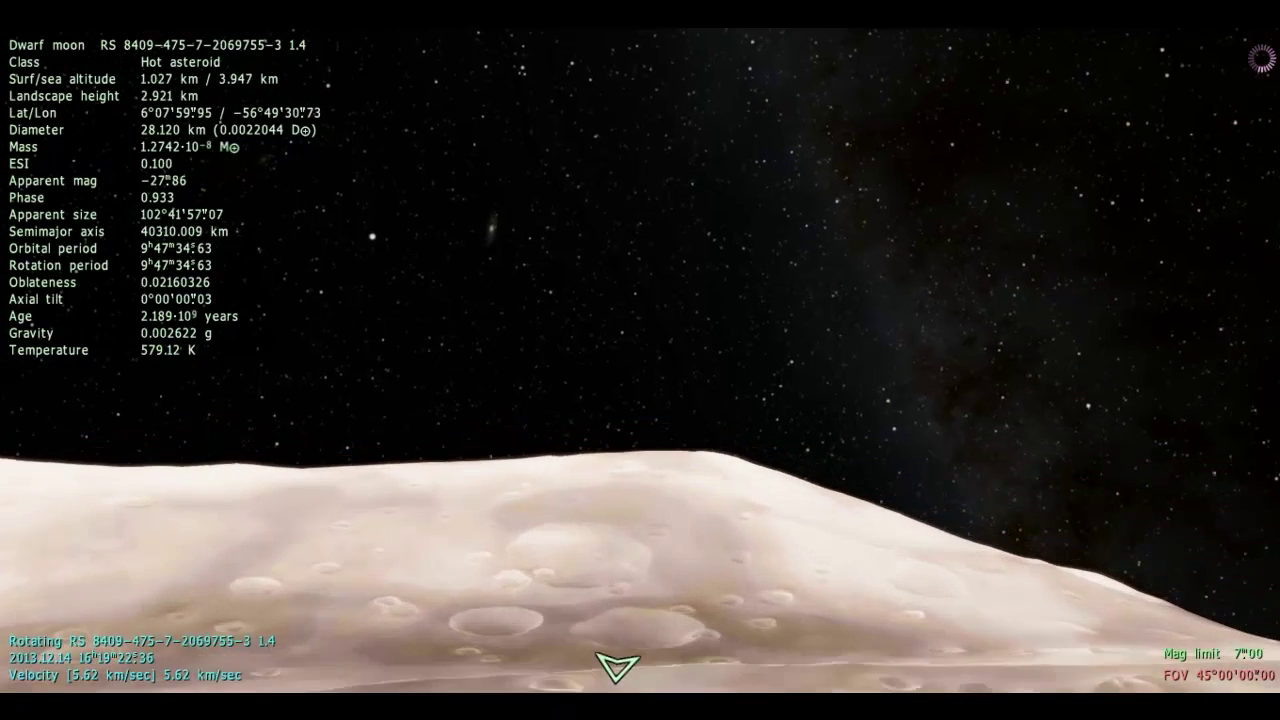
# - Skim low across the asteroid and swing around to its darker cratered terminator
pyautogui.press('w')
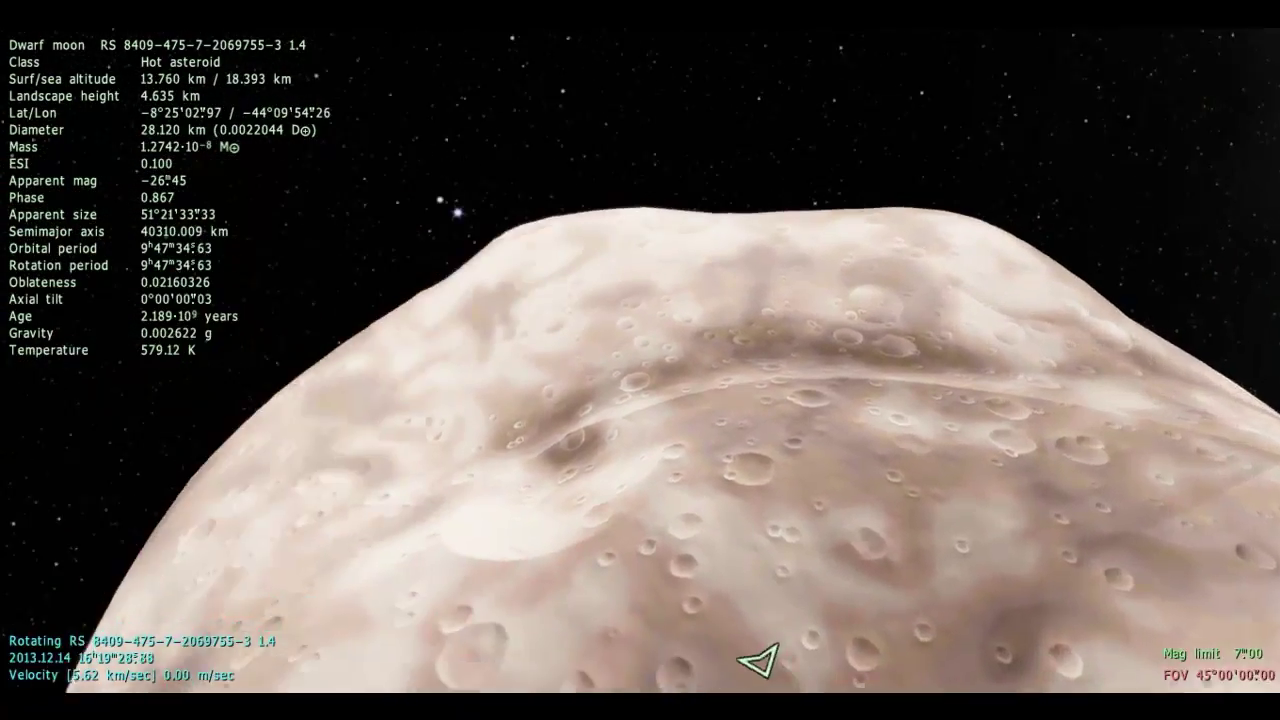
pyautogui.moveTo(757, 660)
pyautogui.mouseDown()
pyautogui.moveTo(983, 615)
pyautogui.moveTo(1163, 195)
pyautogui.mouseUp()
pyautogui.press('w')
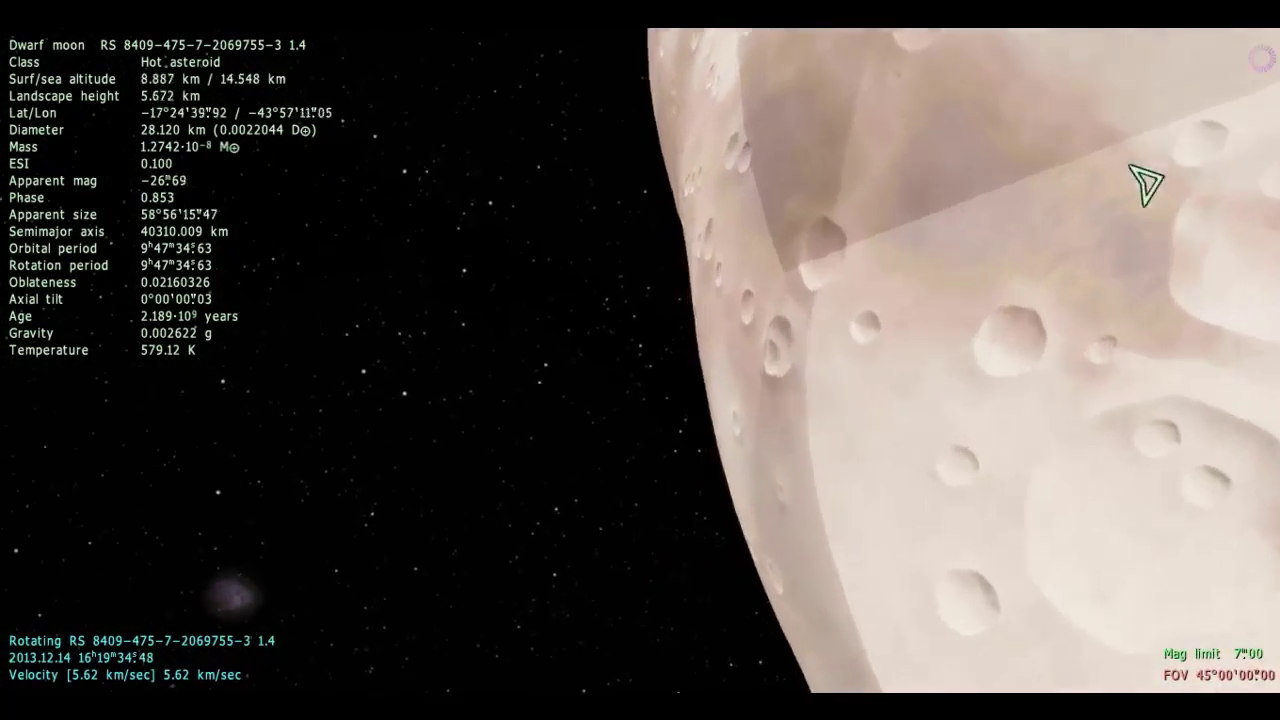
pyautogui.press('d')
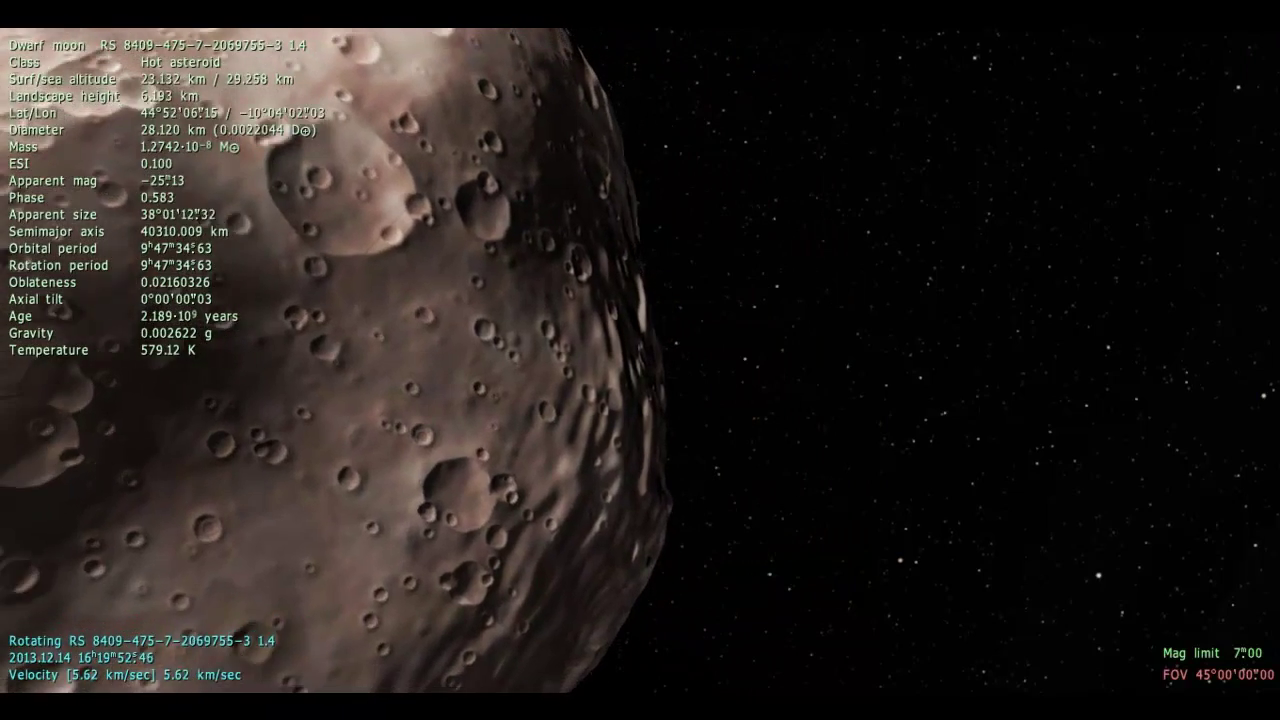
# - Follow the dwarf moon and pull back millions of km until the oceania planet appears
pyautogui.press('f')
pyautogui.scroll(-3, 640, 360)
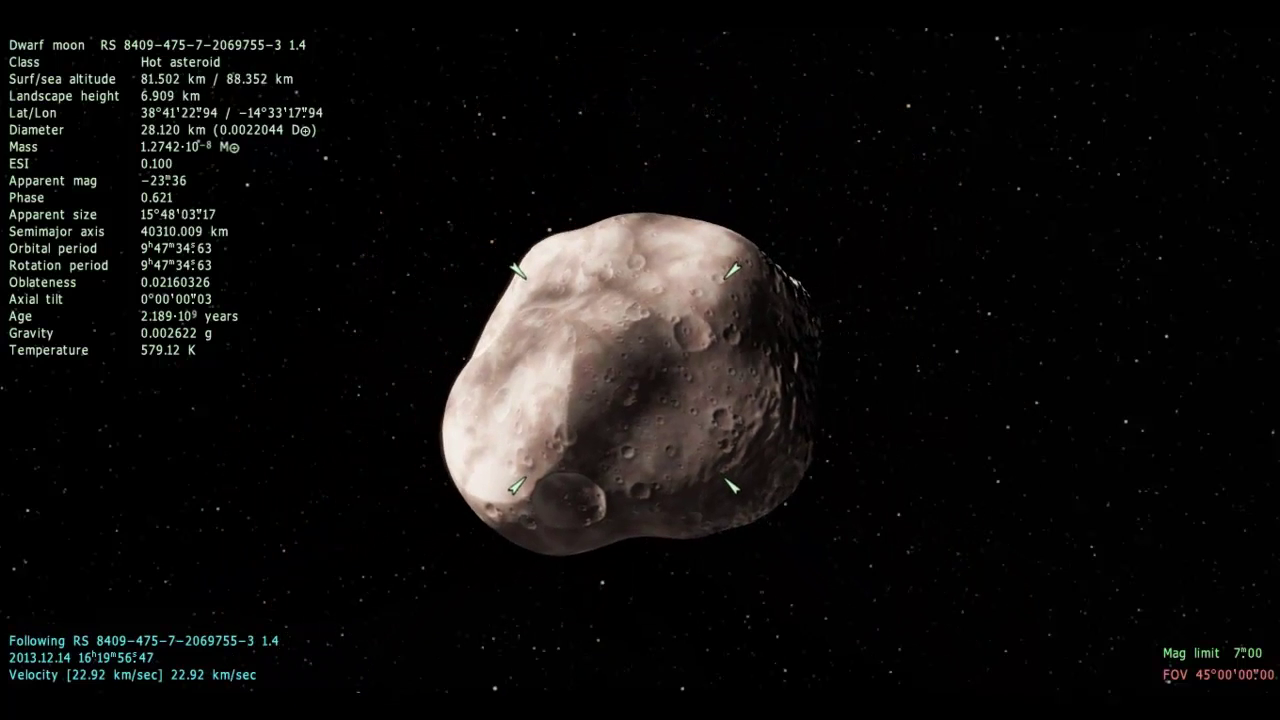
pyautogui.scroll(2, 640, 360)
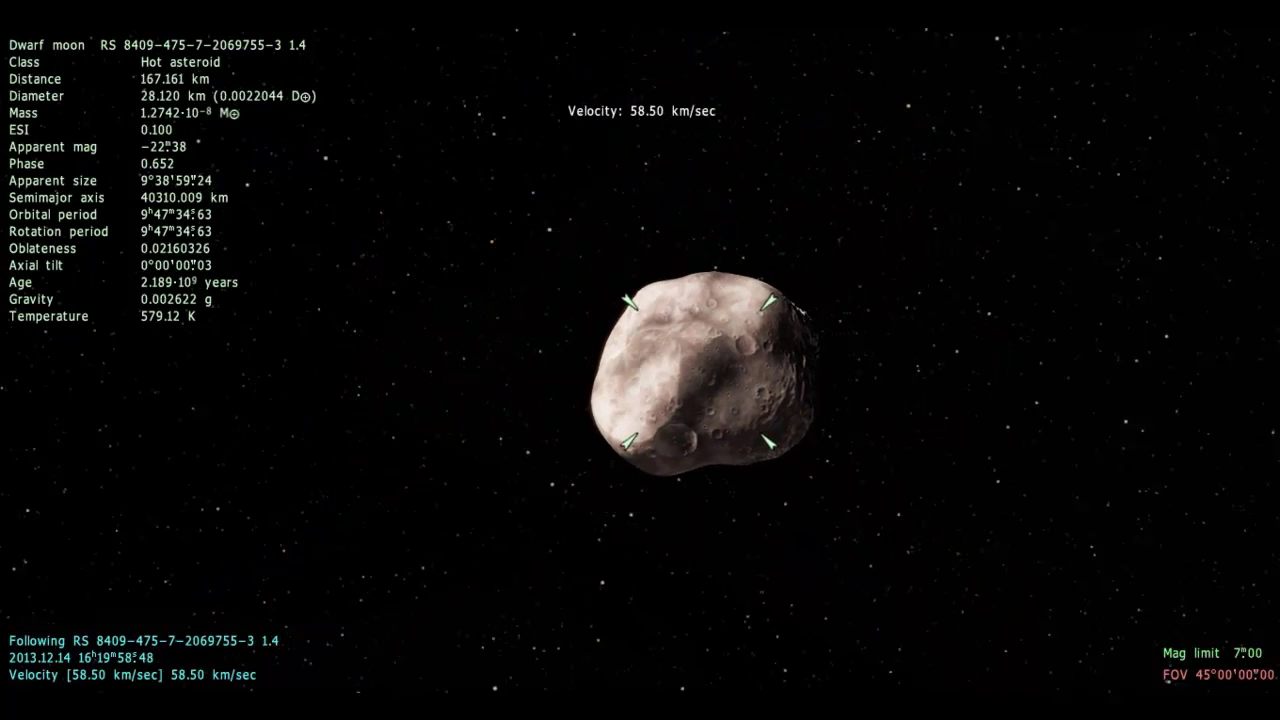
pyautogui.scroll(1, 640, 360)
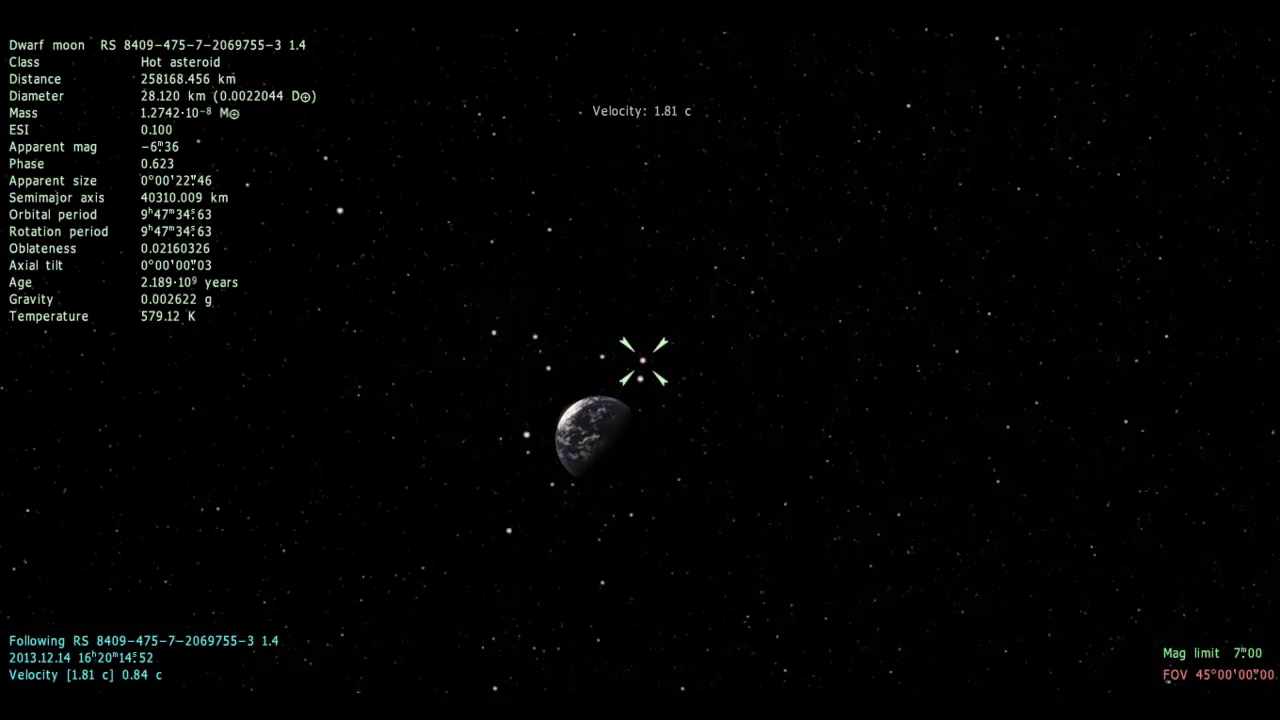
# - Pick the warm gas giant, planet 2, in the system overview and close in to about 152,500 km
pyautogui.click(588, 445)
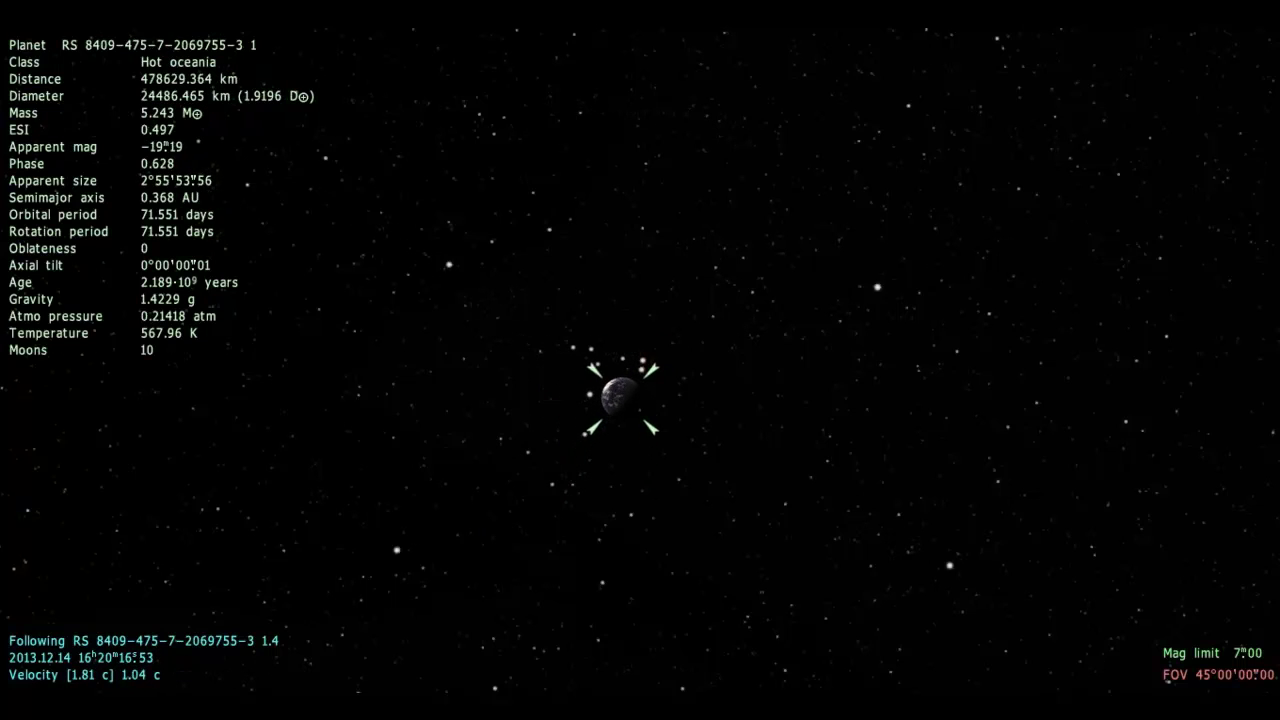
pyautogui.press('F4')
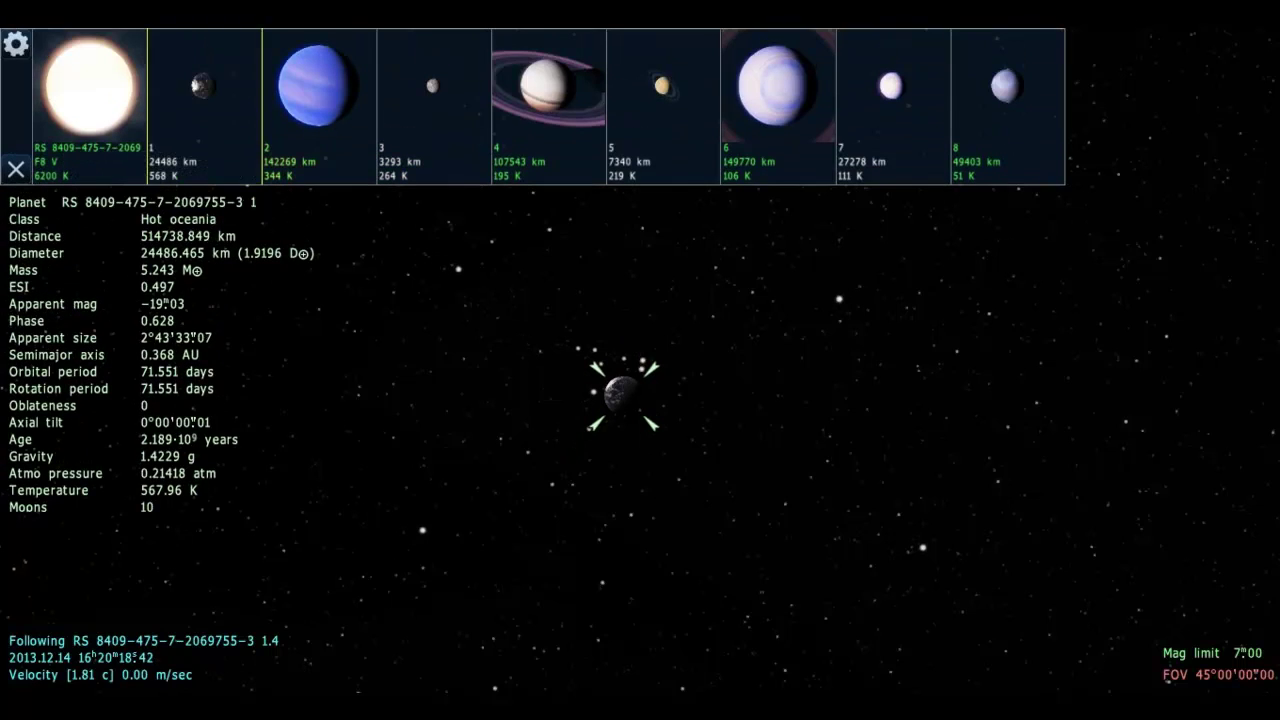
pyautogui.click(315, 100)
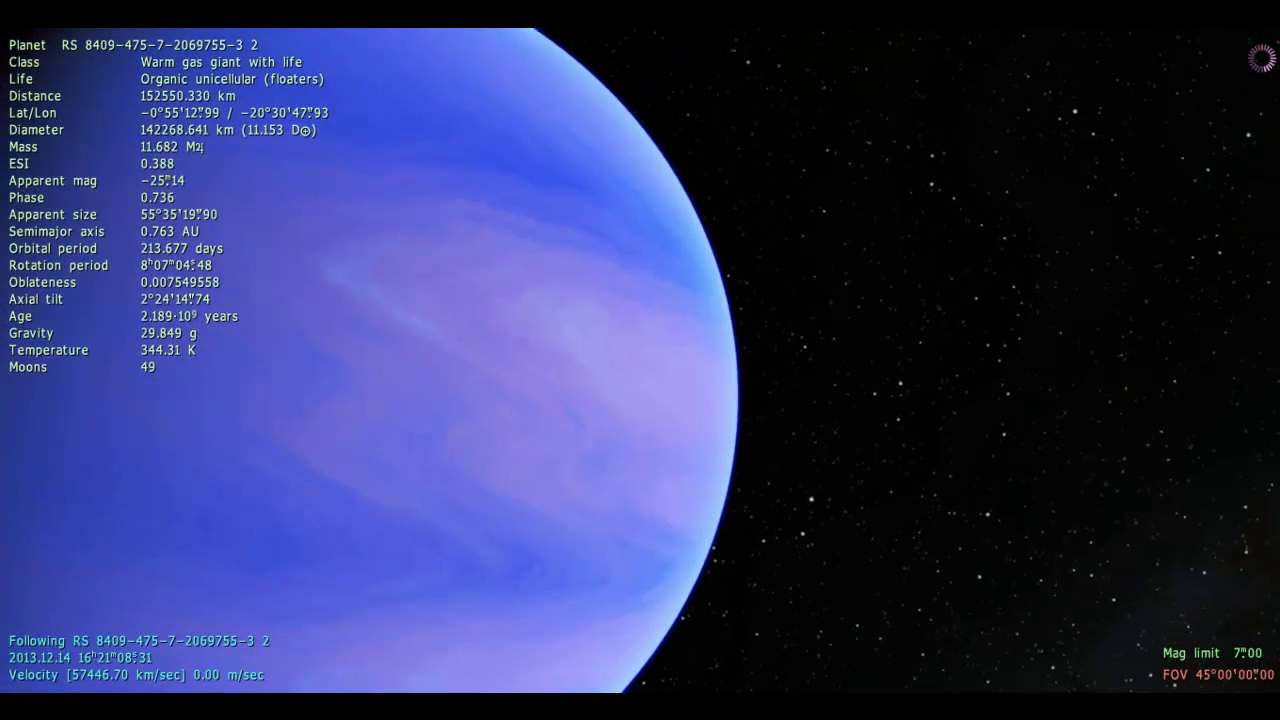
# - Orbit the warm gas giant, back off to about 323,000 km, and reshow the planet list
pyautogui.press('w')
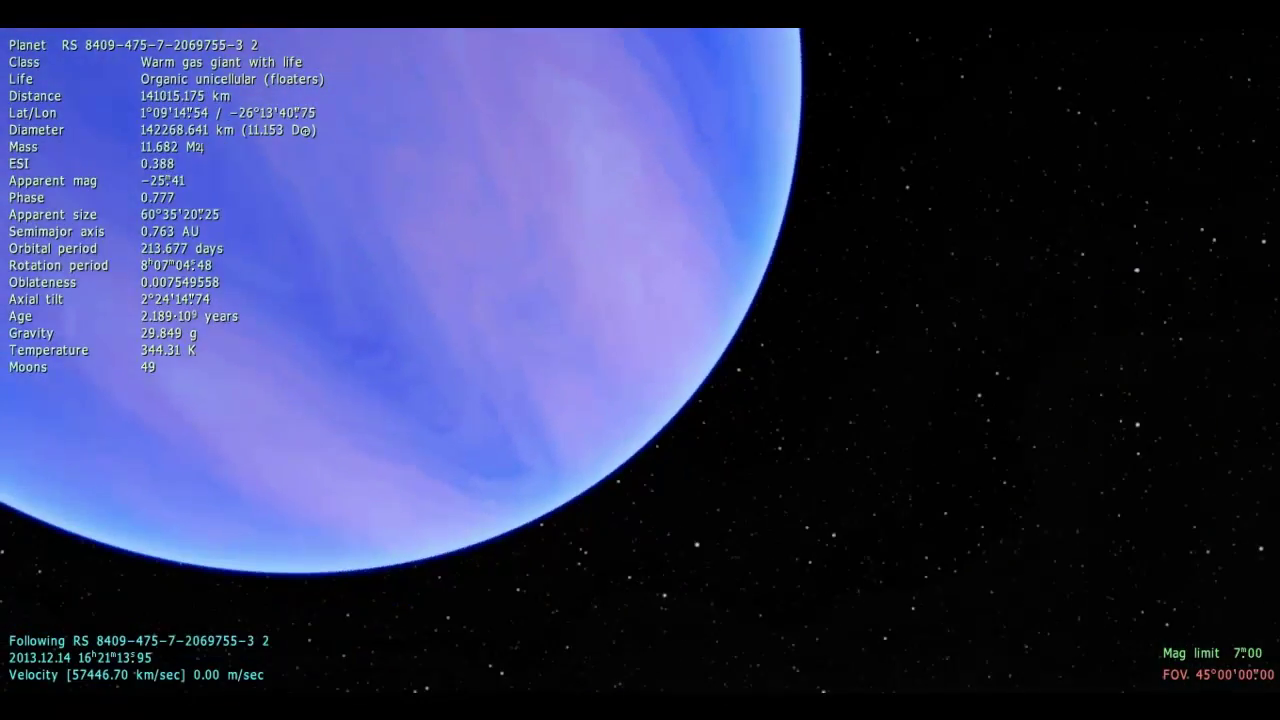
pyautogui.moveTo(520, 400)
pyautogui.mouseDown()
pyautogui.moveTo(520, 62)
pyautogui.moveTo(831, 63)
pyautogui.mouseUp()
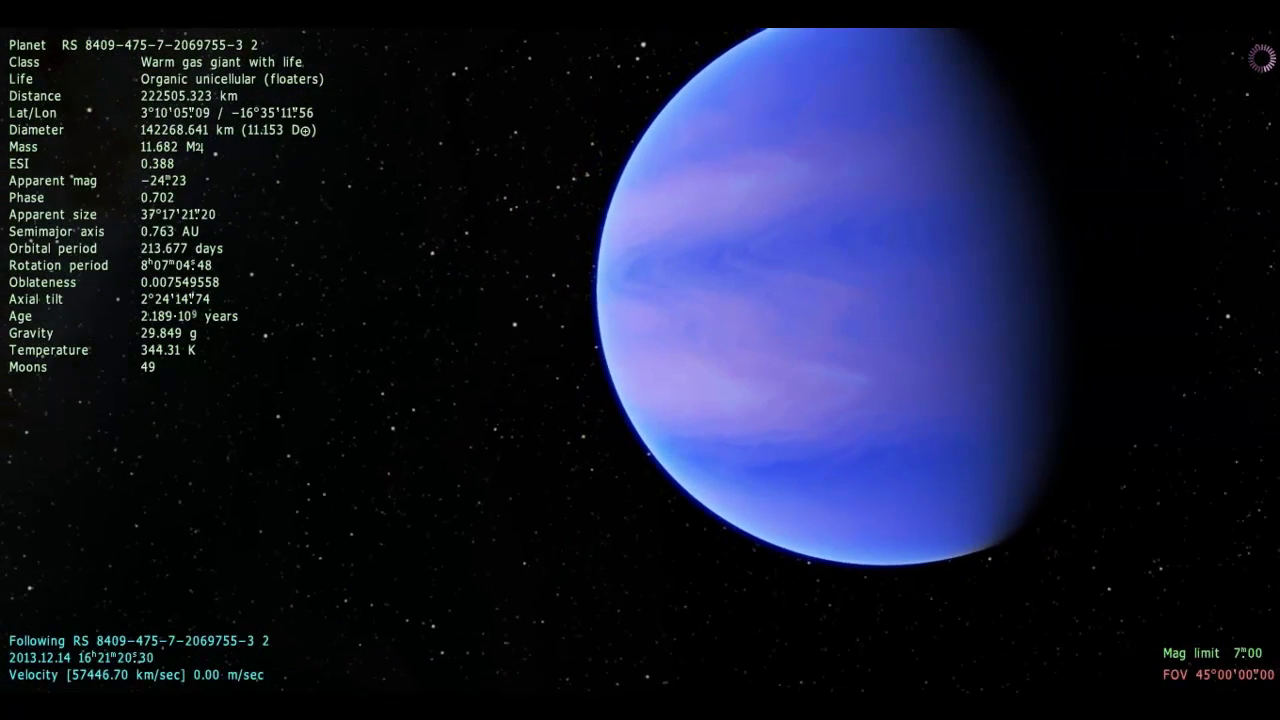
pyautogui.press('s')
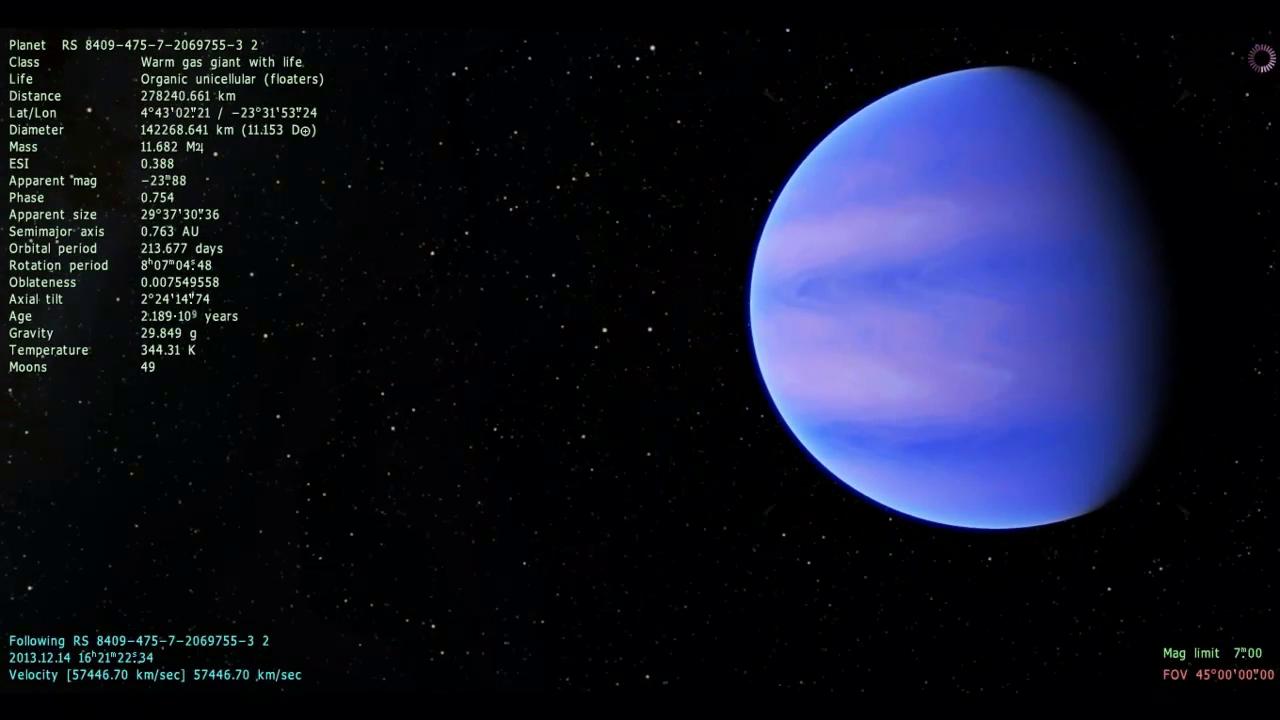
pyautogui.press('F3')
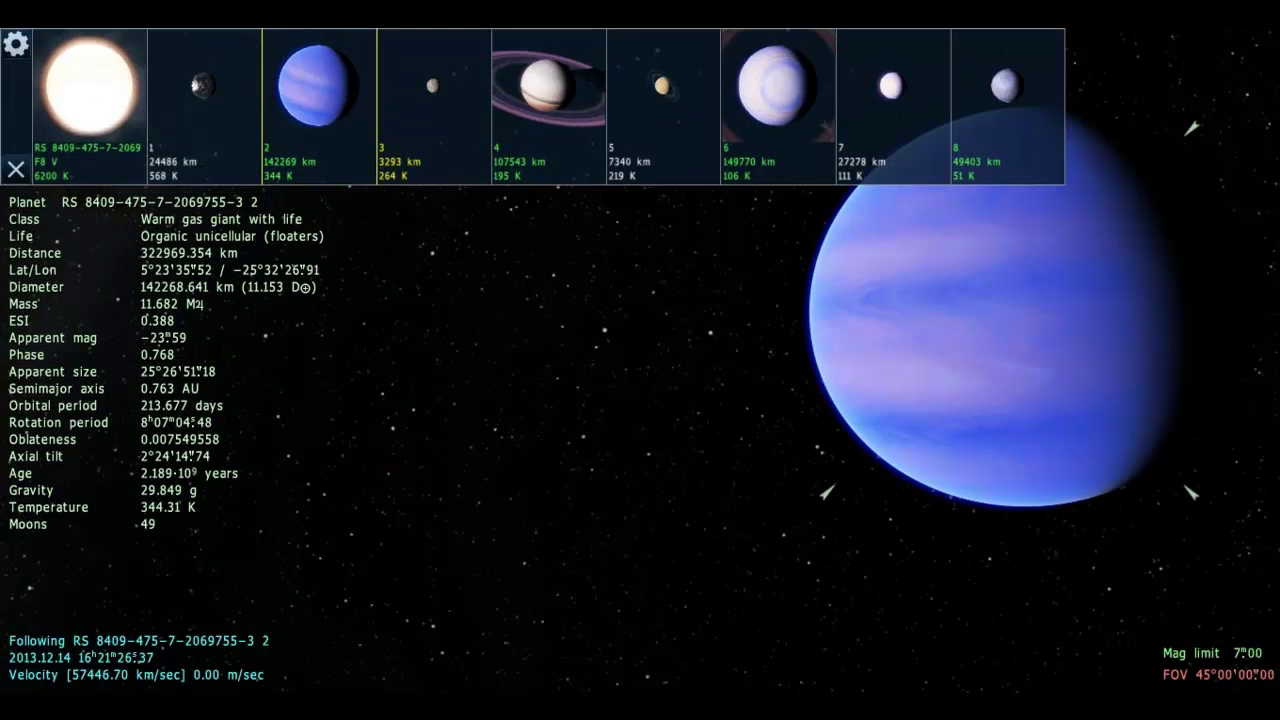
# - Browse planets 3 to 7 and settle on planet 6, the cold gas giant with floating life
pyautogui.press('Right')
pyautogui.press('Right')
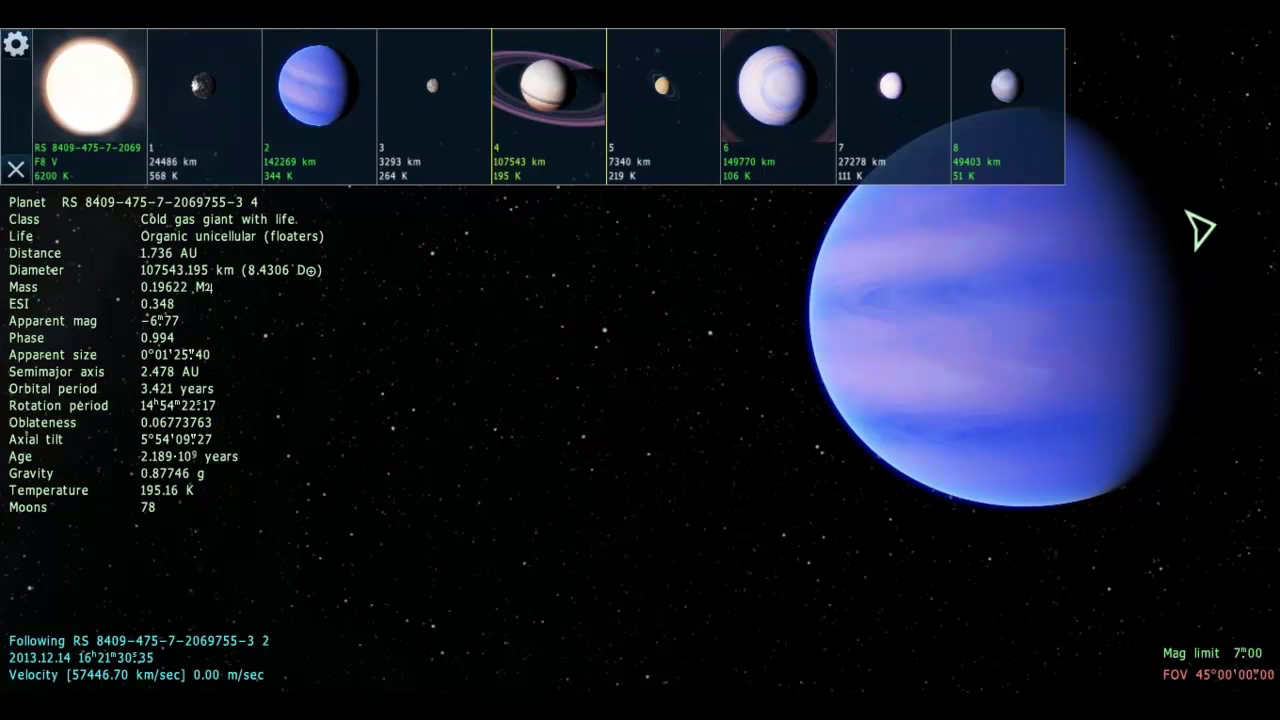
pyautogui.press('Right')
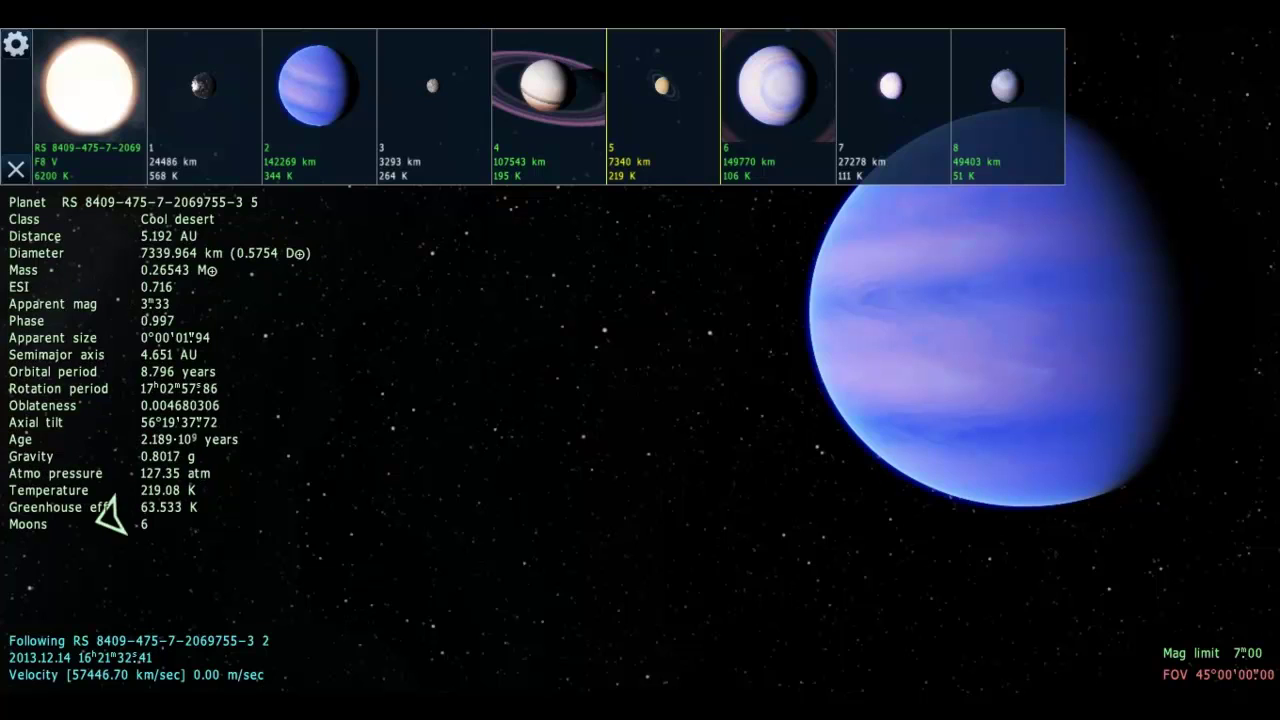
pyautogui.press('Left')
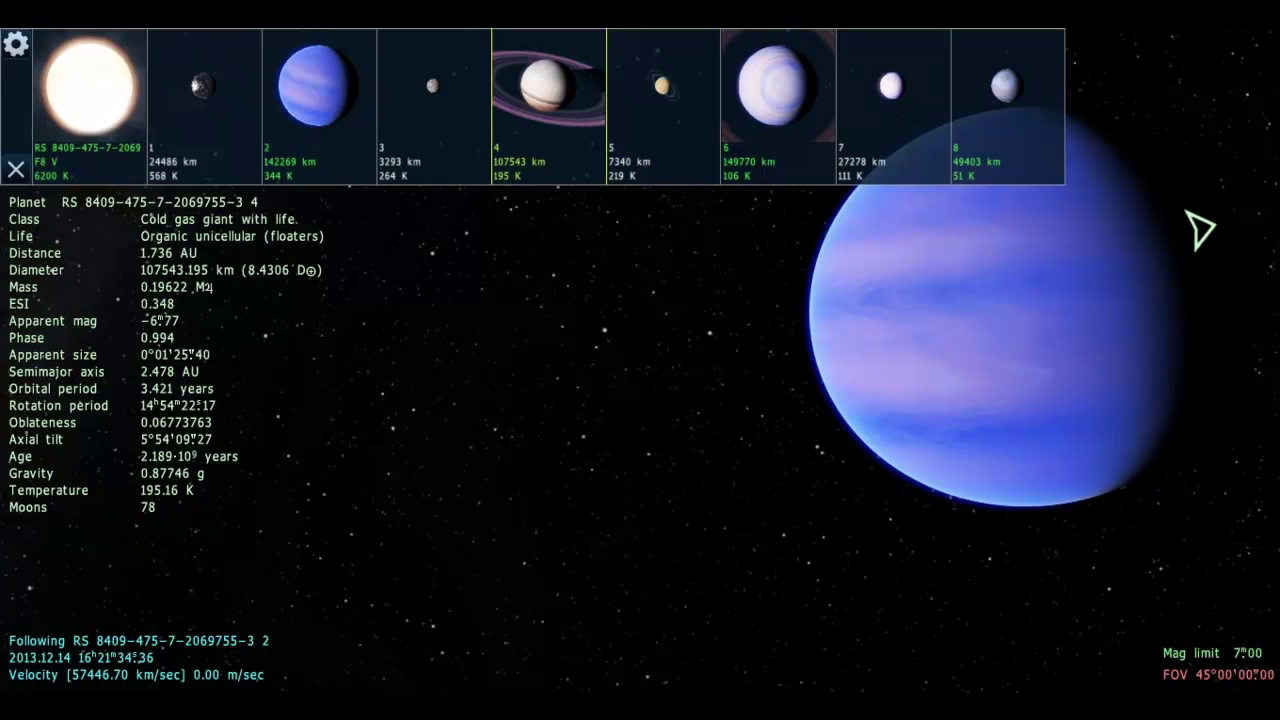
pyautogui.press('Right')
pyautogui.press('Right')
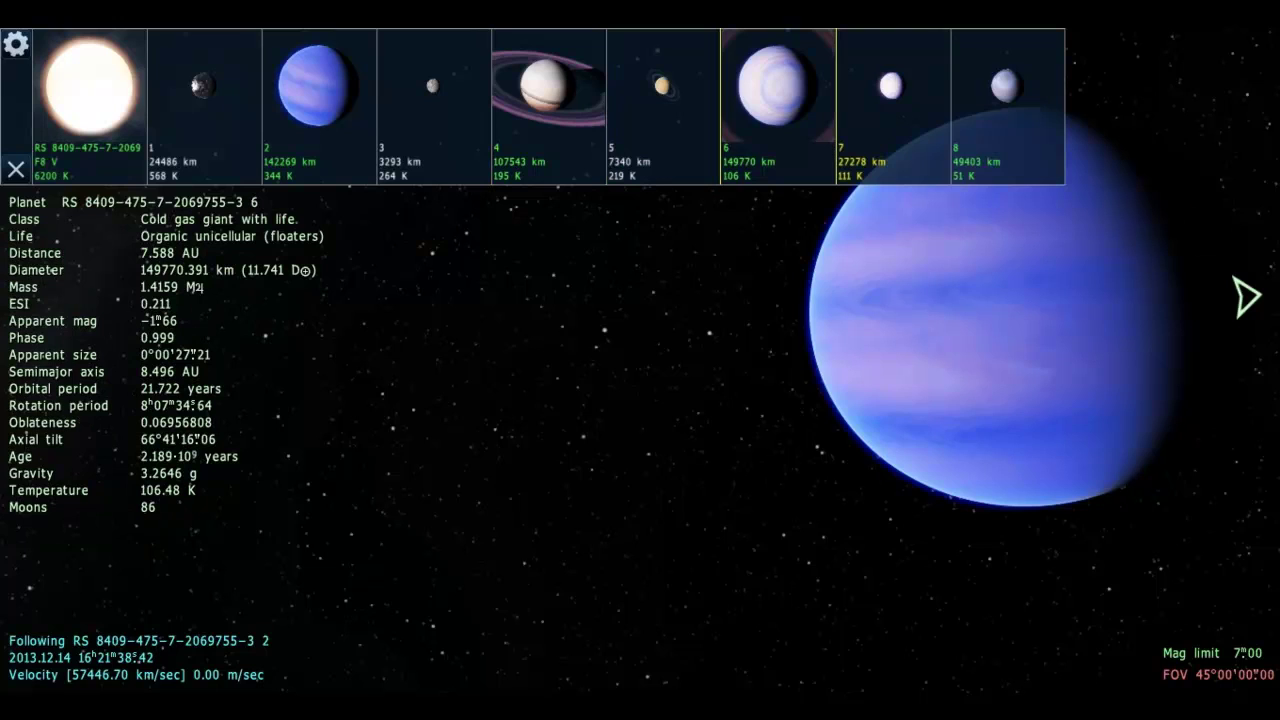
pyautogui.press('Right')
pyautogui.press('Right')
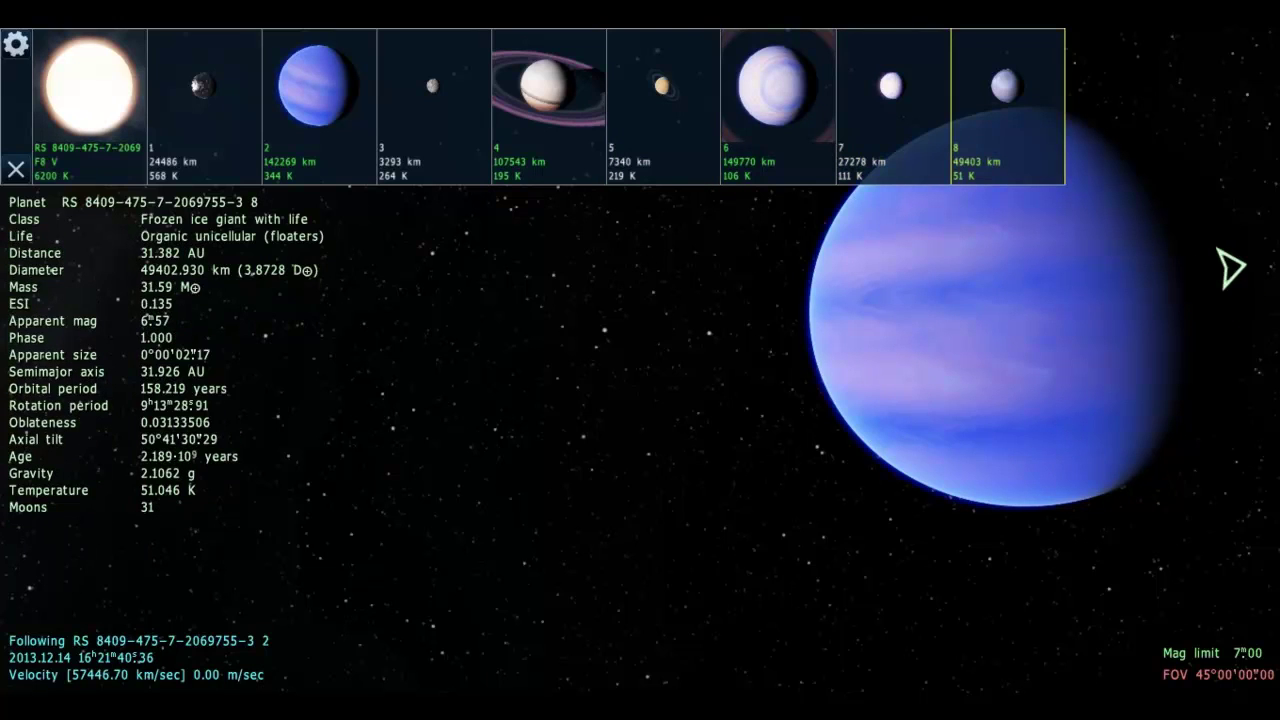
pyautogui.press('Left')
pyautogui.press('Left')
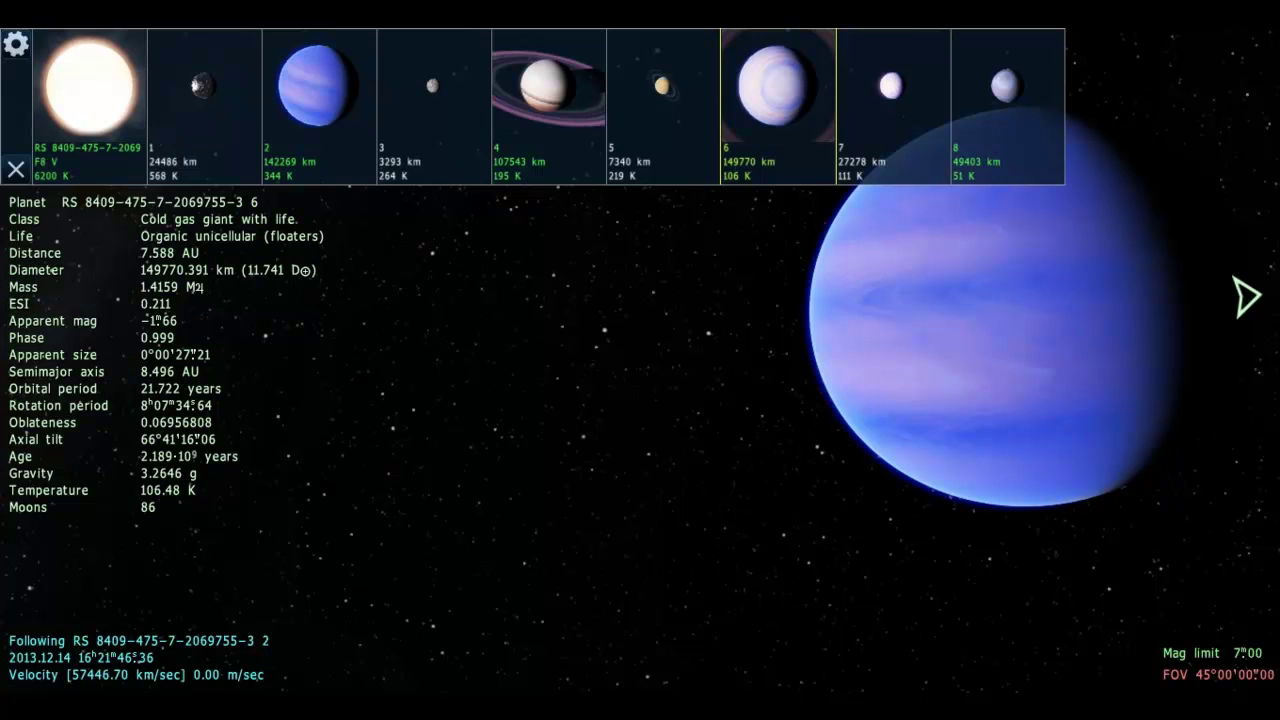
pyautogui.press('s')
pyautogui.scroll(3, 640, 360)
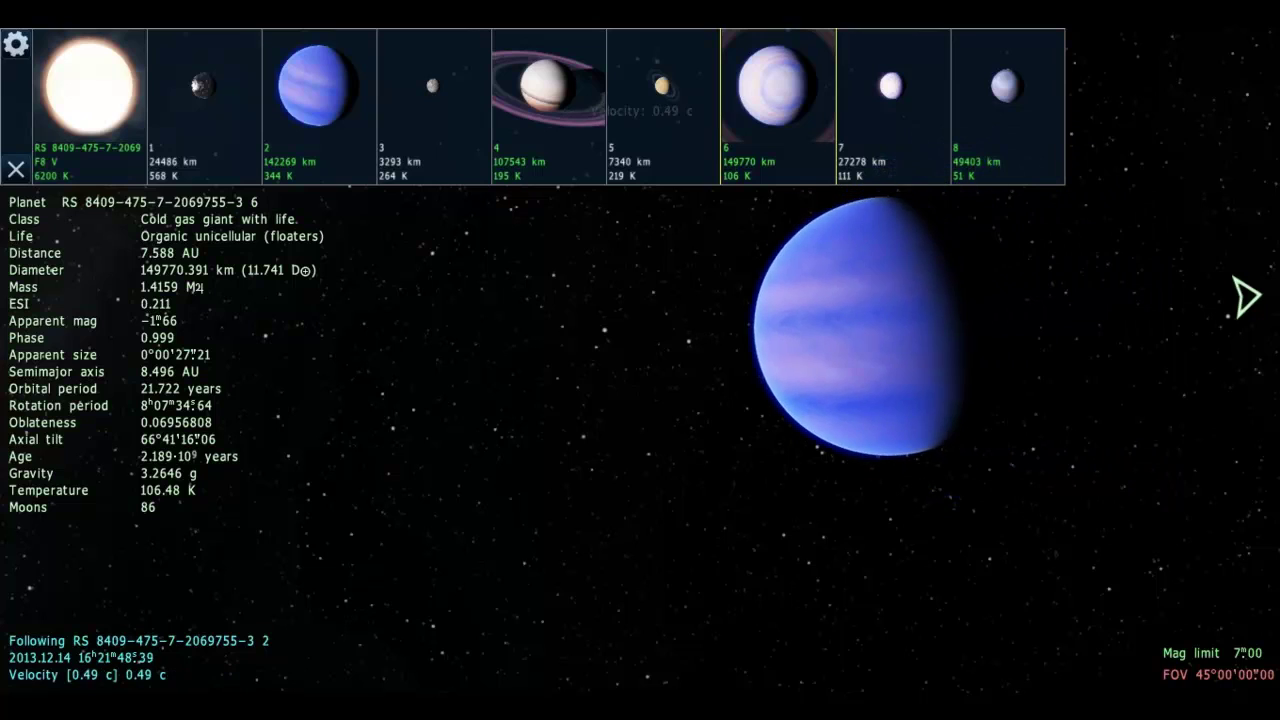
# - Close the planet overview and fly backward past the F8 star to about 50 AU
pyautogui.click(16, 170)
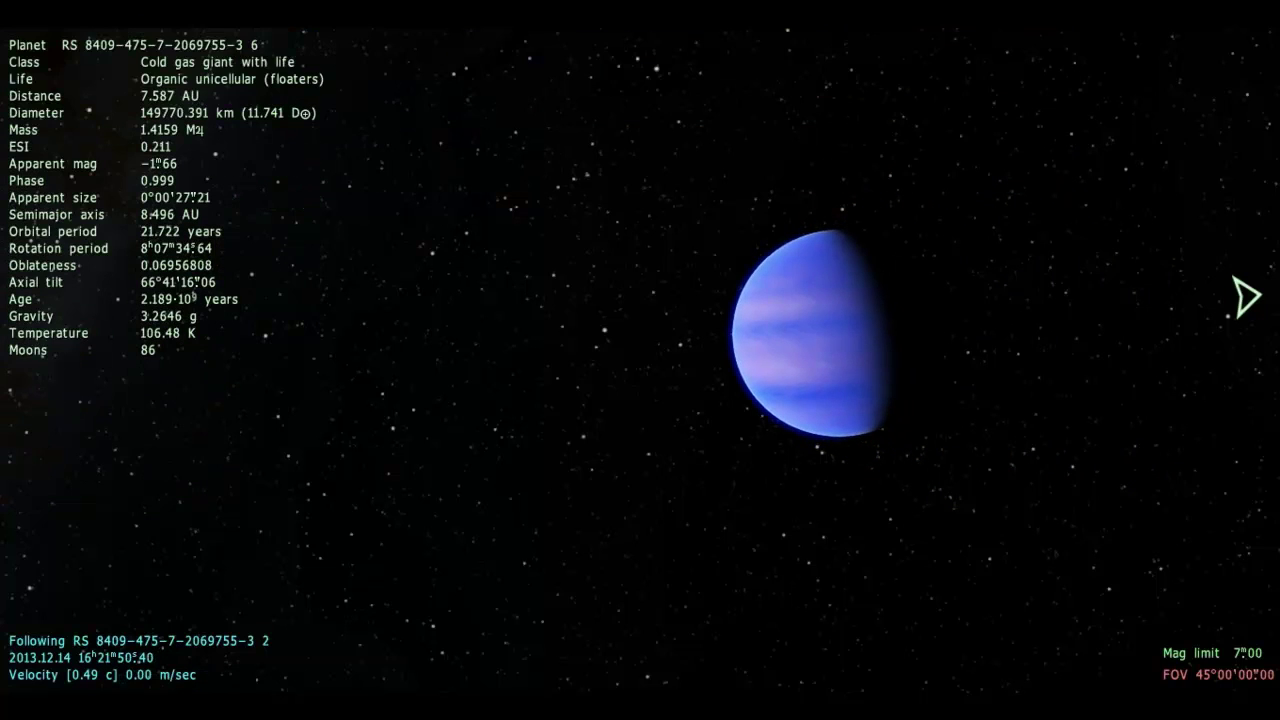
pyautogui.press('s')
pyautogui.scroll(2, 640, 360)
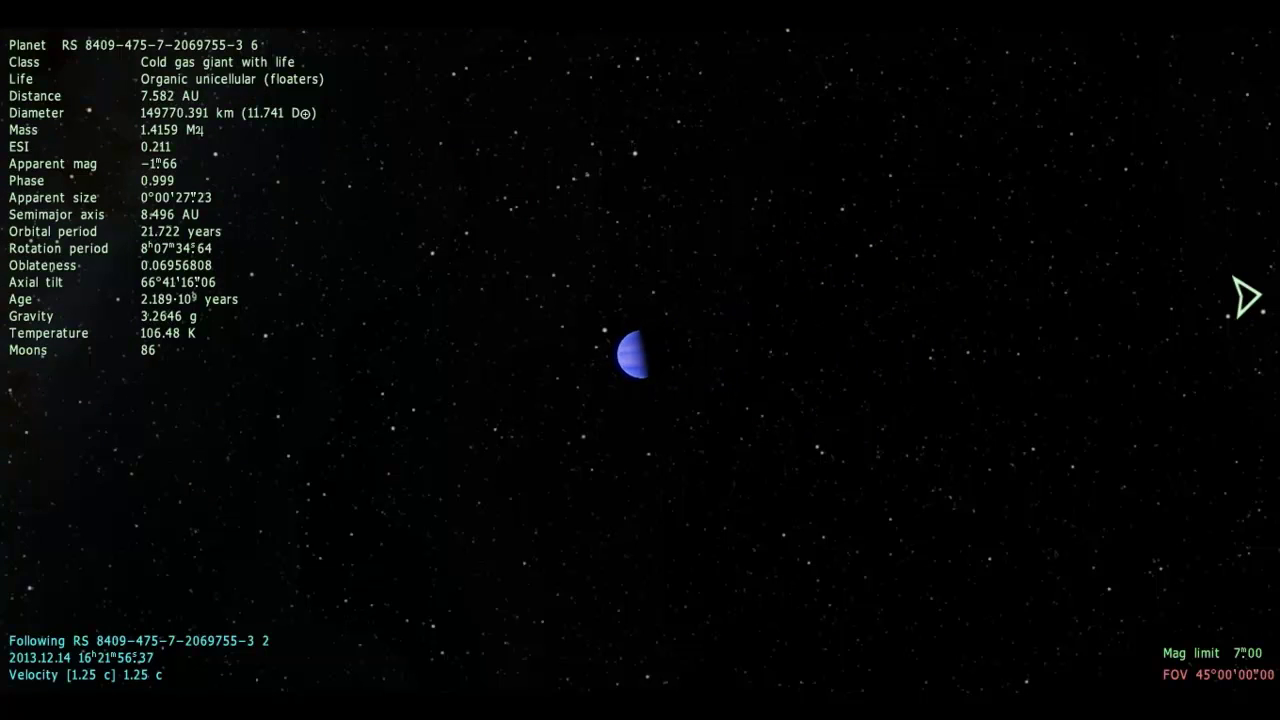
pyautogui.press('s')
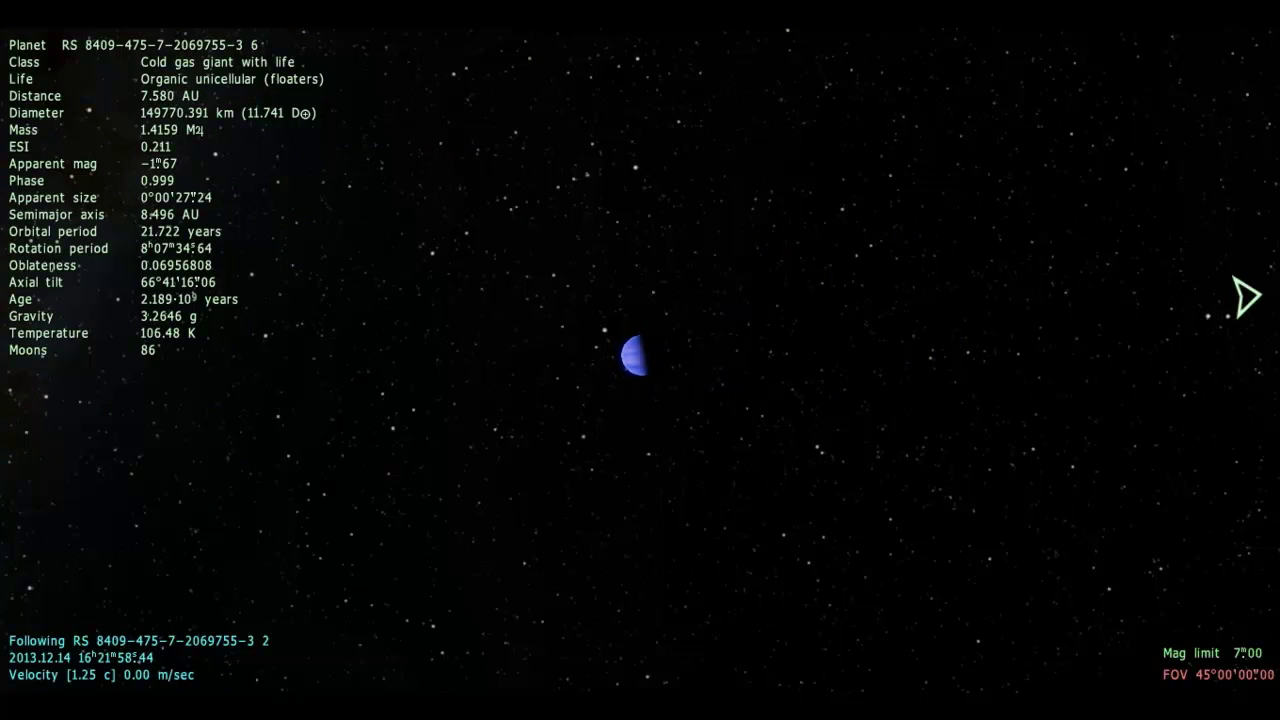
pyautogui.press('w')
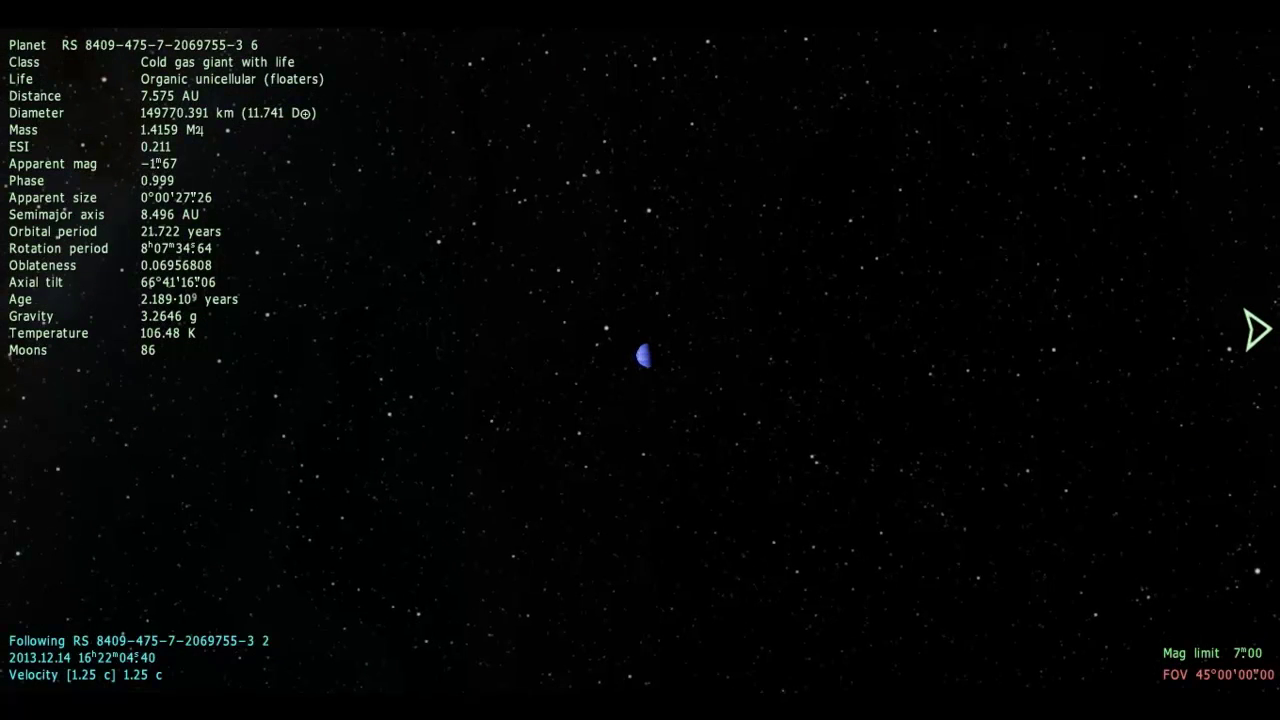
pyautogui.scroll(1, 1257, 330)
pyautogui.scroll(3, 1257, 330)
pyautogui.scroll(3, 1257, 330)
pyautogui.scroll(8, 1257, 330)
pyautogui.scroll(3, 1257, 330)
pyautogui.scroll(3, 1257, 330)
pyautogui.scroll(3, 1257, 330)
pyautogui.scroll(3, 1257, 330)
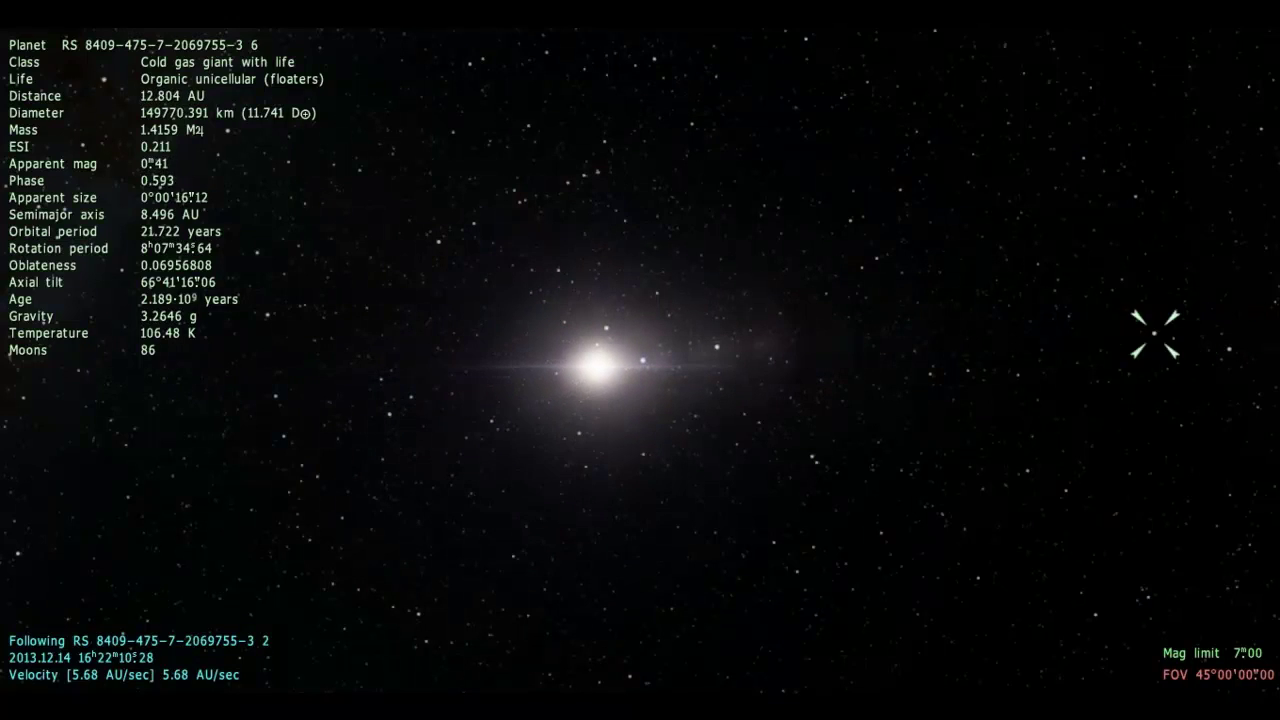
pyautogui.scroll(1, 1070, 338)
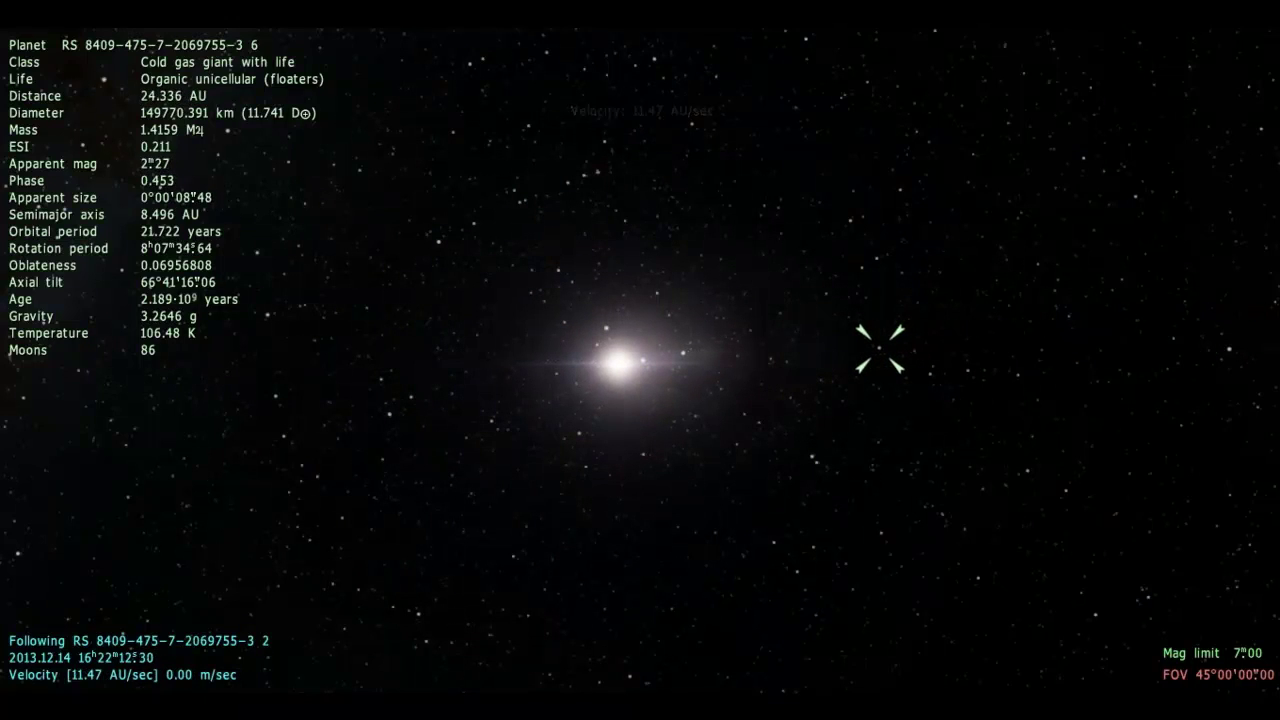
pyautogui.press('s')
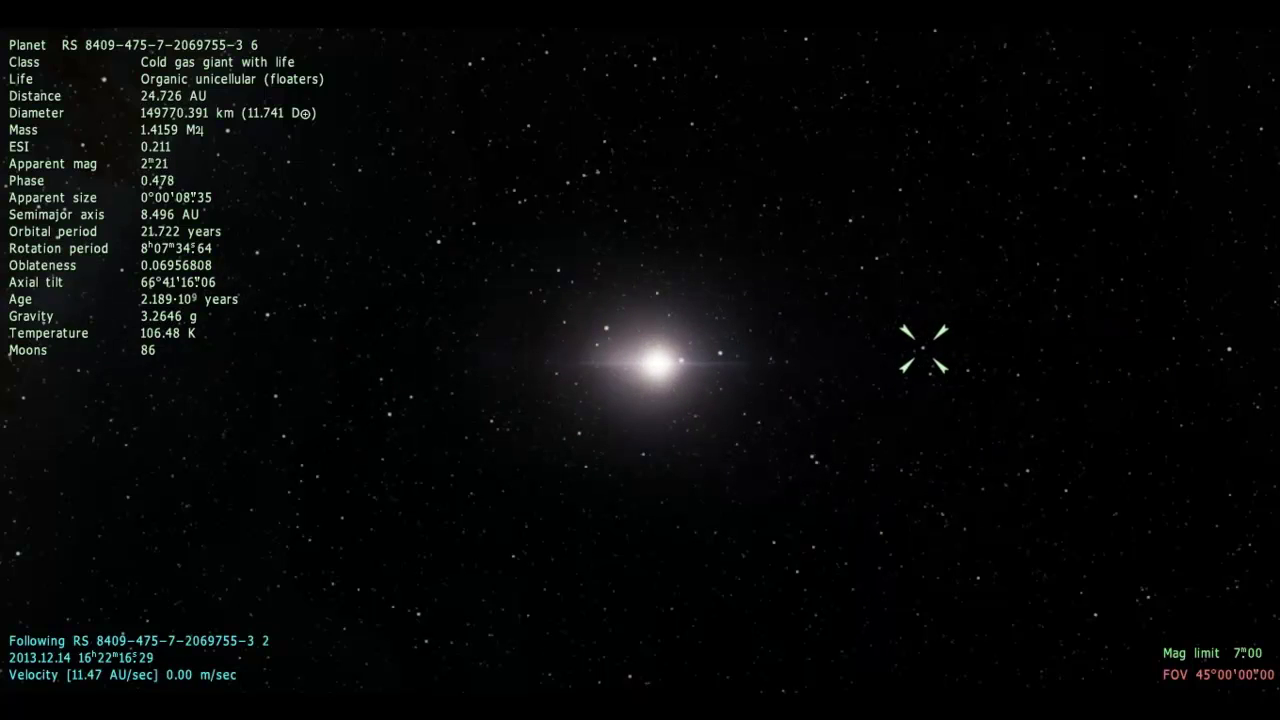
pyautogui.press('s')
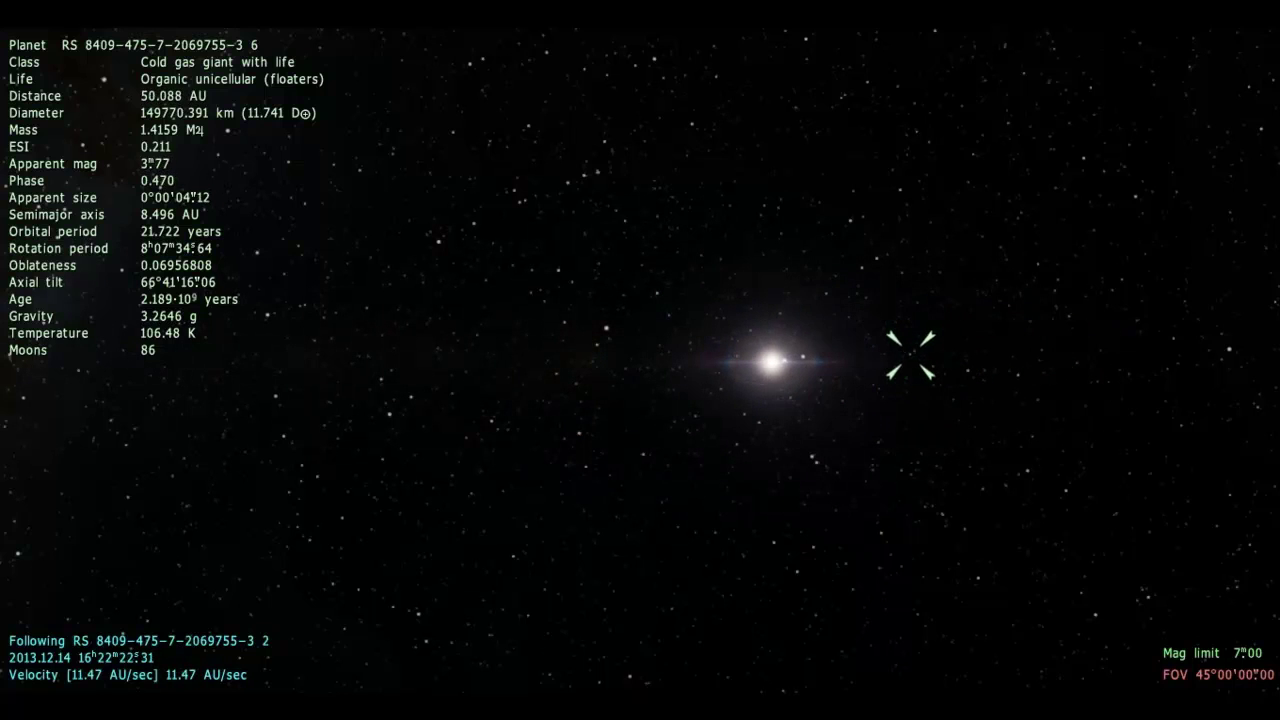
# - Select the faint neighbouring star, fly to it, and show its nine-planet list
pyautogui.click(607, 327)
pyautogui.press('s')
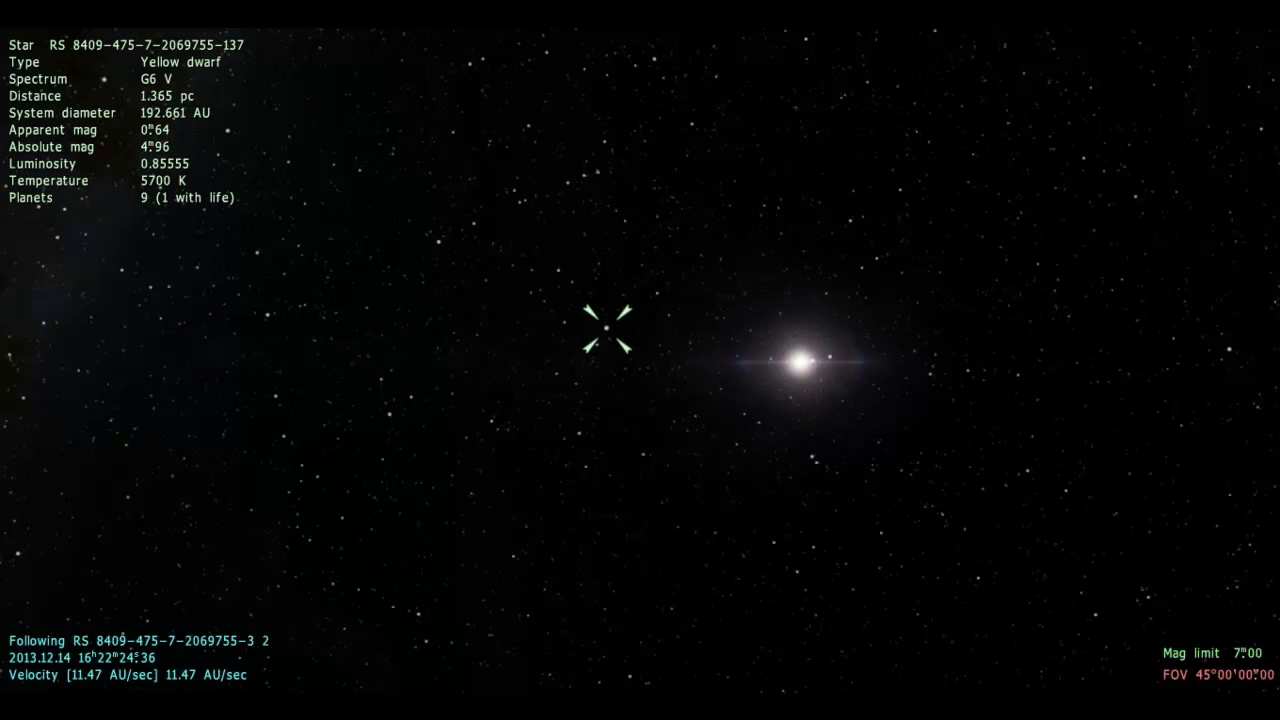
pyautogui.press('f')
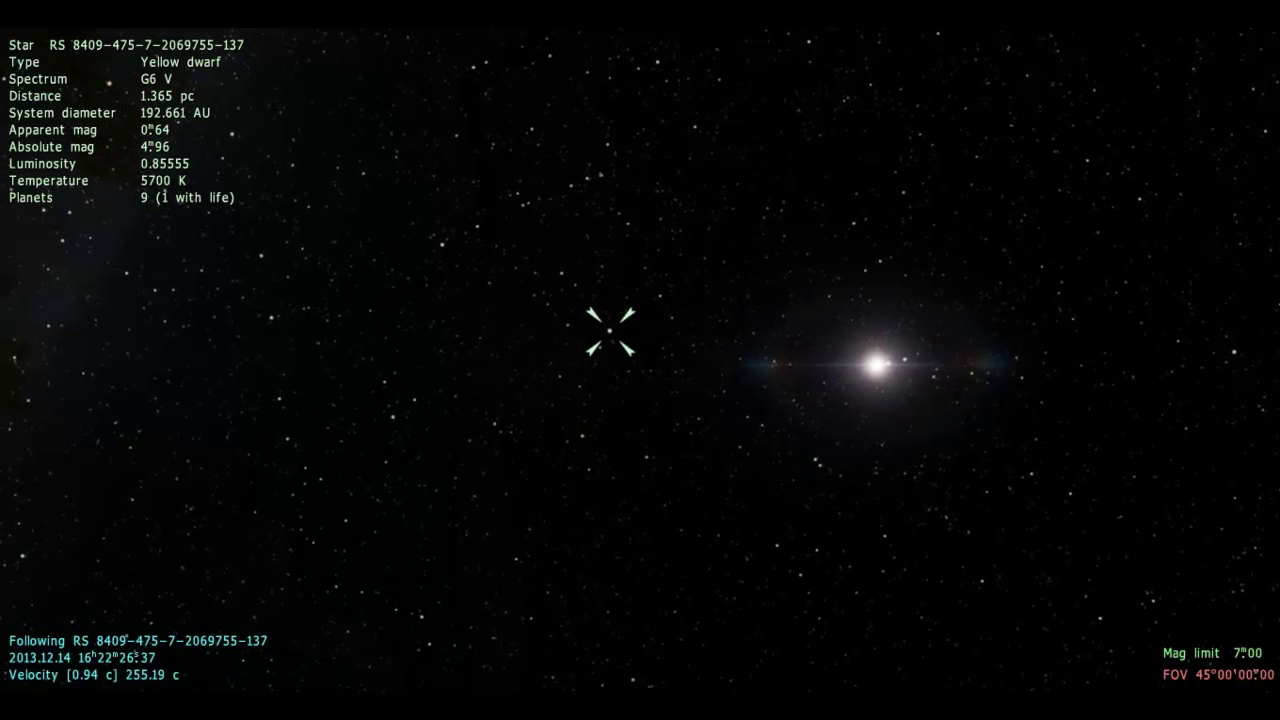
pyautogui.press('g')
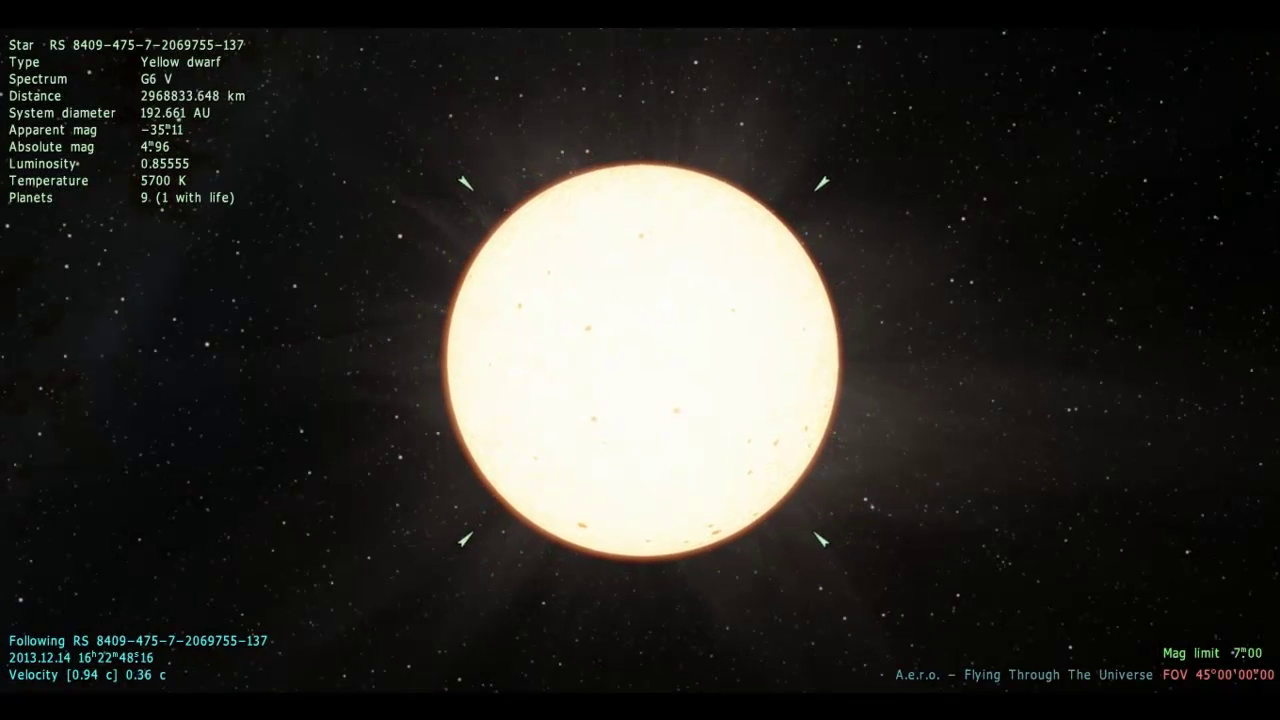
pyautogui.scroll(2, 640, 360)
pyautogui.scroll(2, 640, 360)
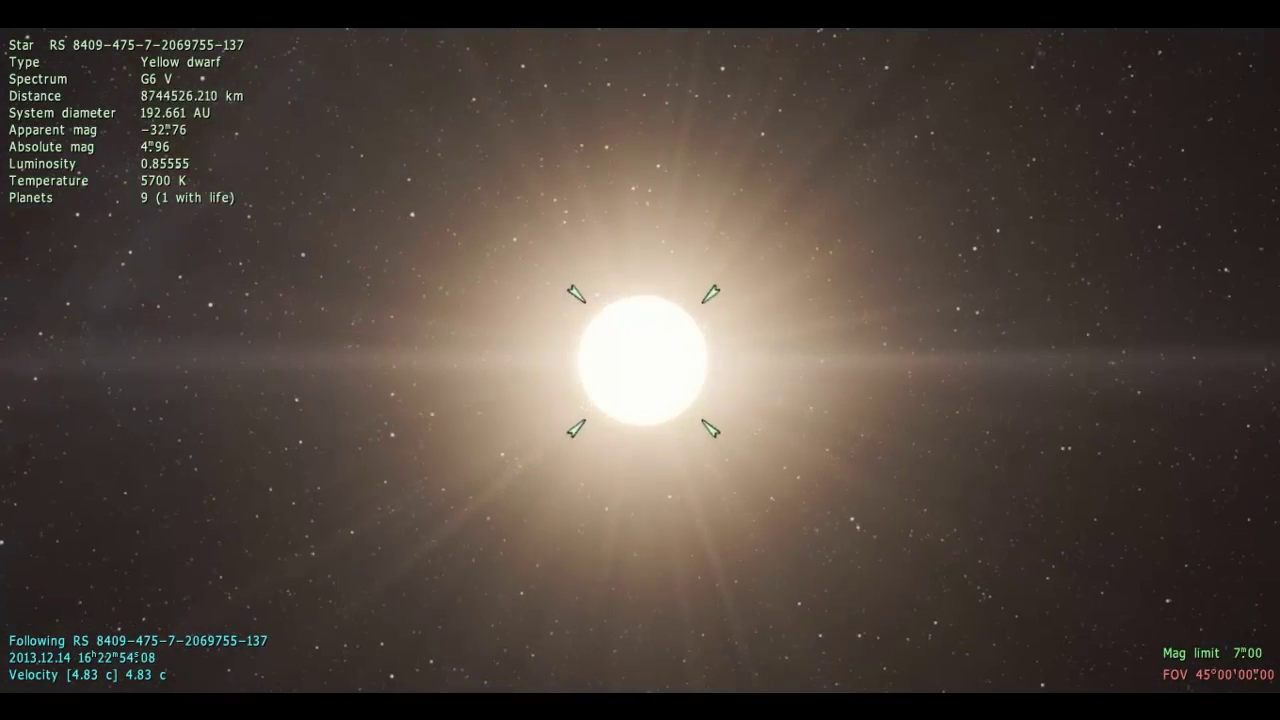
pyautogui.scroll(3, 640, 360)
pyautogui.press('s')
pyautogui.press('s')
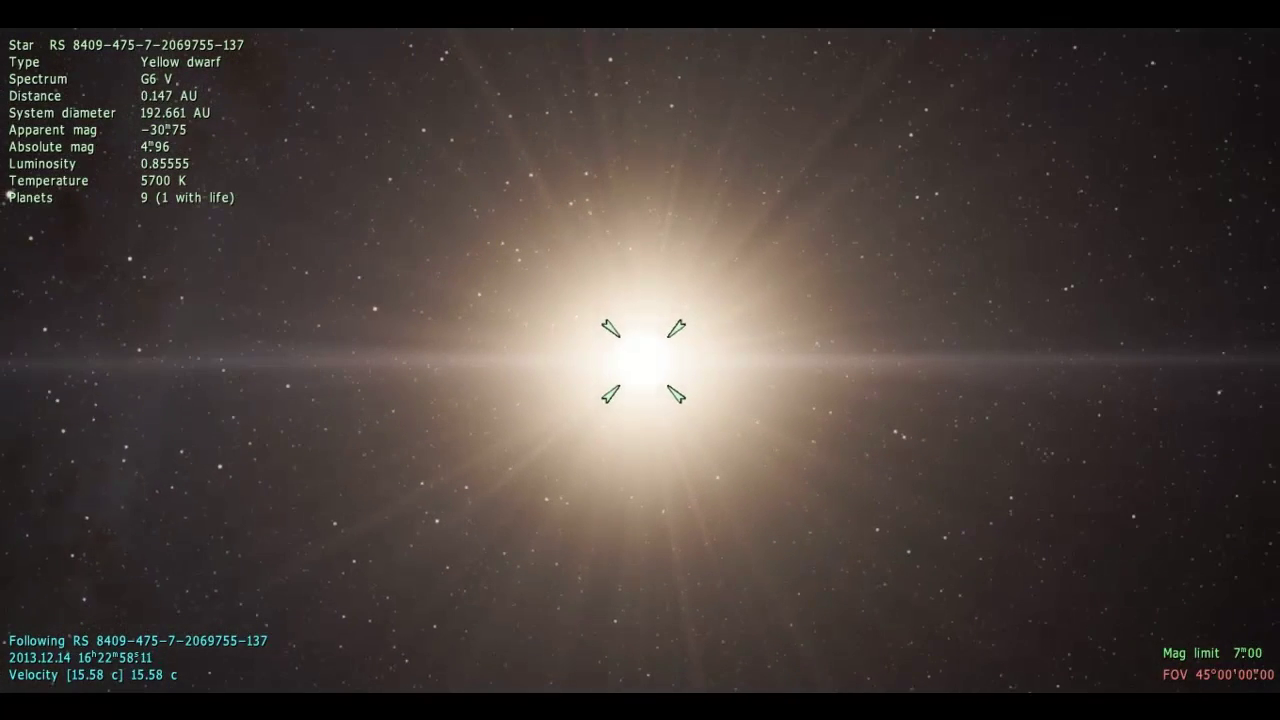
pyautogui.scroll(3, 32, 200)
pyautogui.press('s')
pyautogui.press('F3')
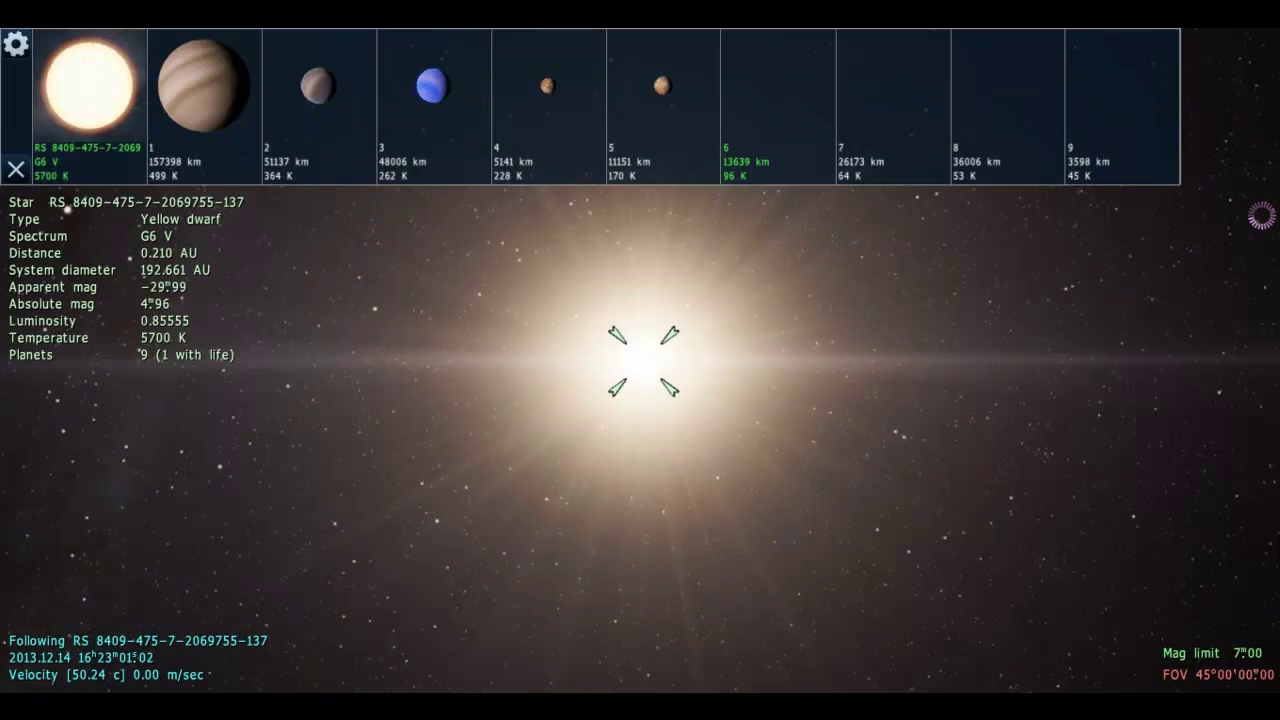
# - Browse planets 1, 2, 5 and 7 of the G6 V system, ending on planet 6
pyautogui.click(204, 100)
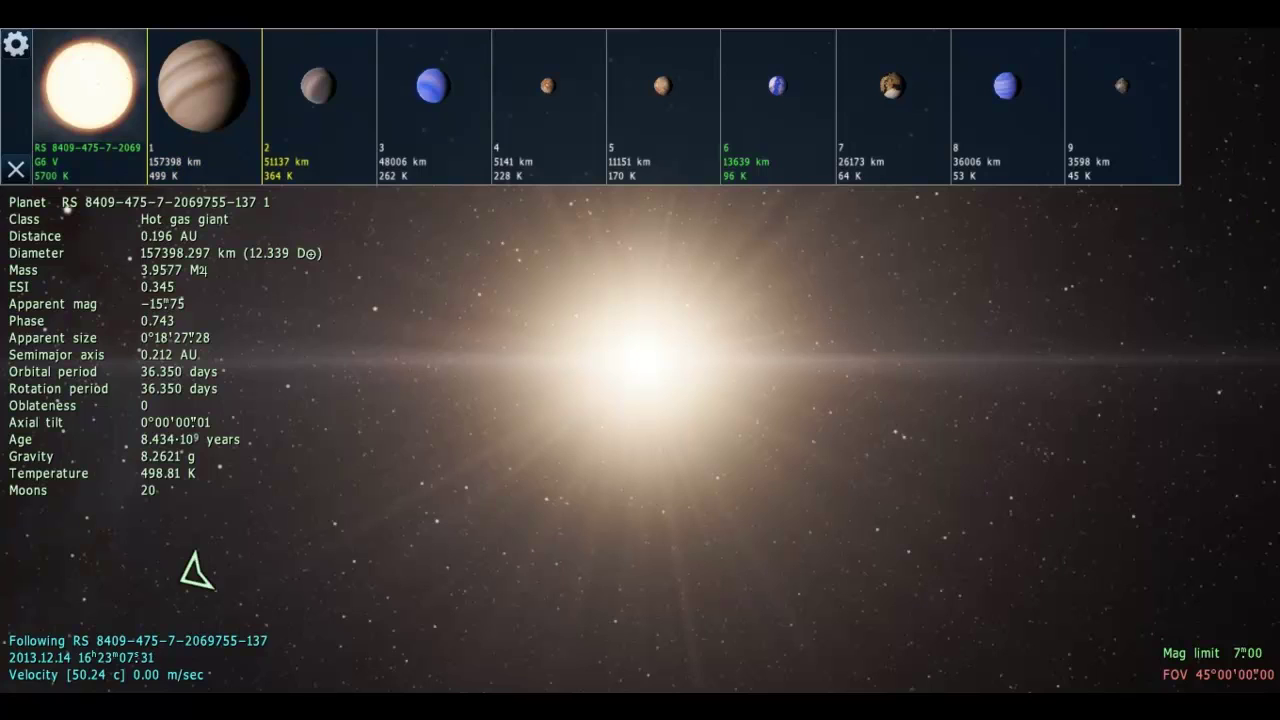
pyautogui.click(318, 100)
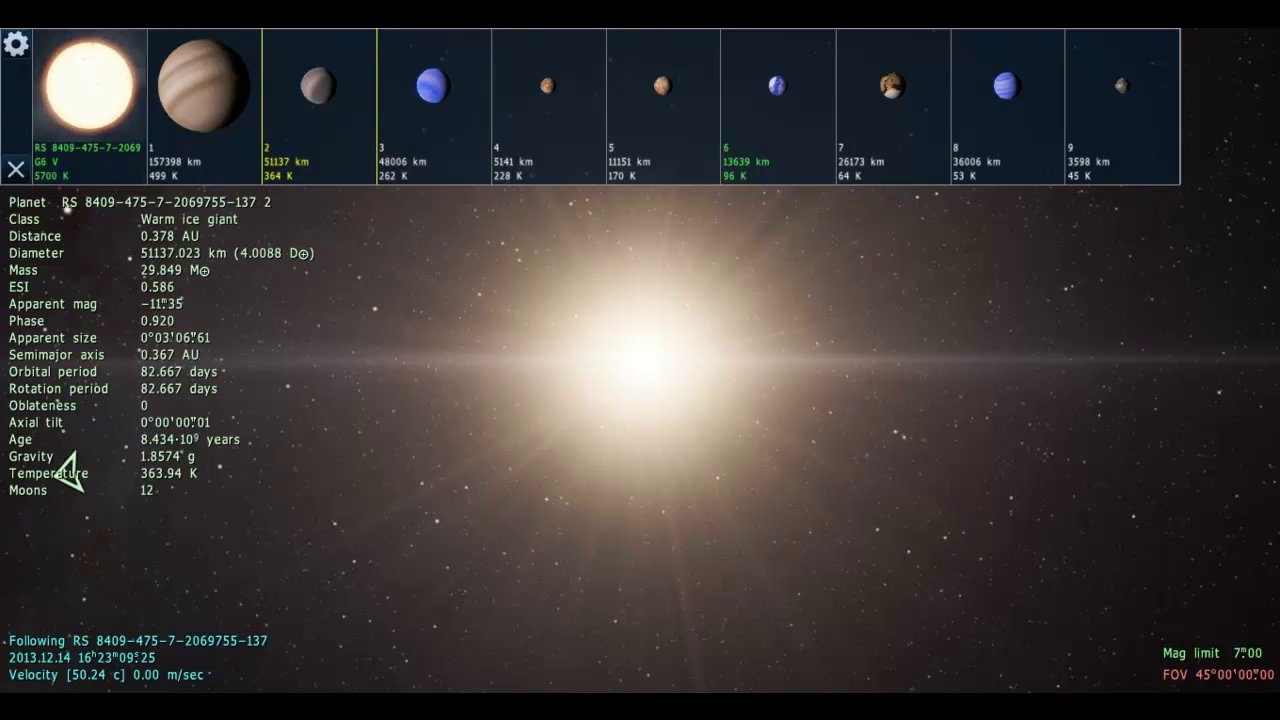
pyautogui.press('Right')
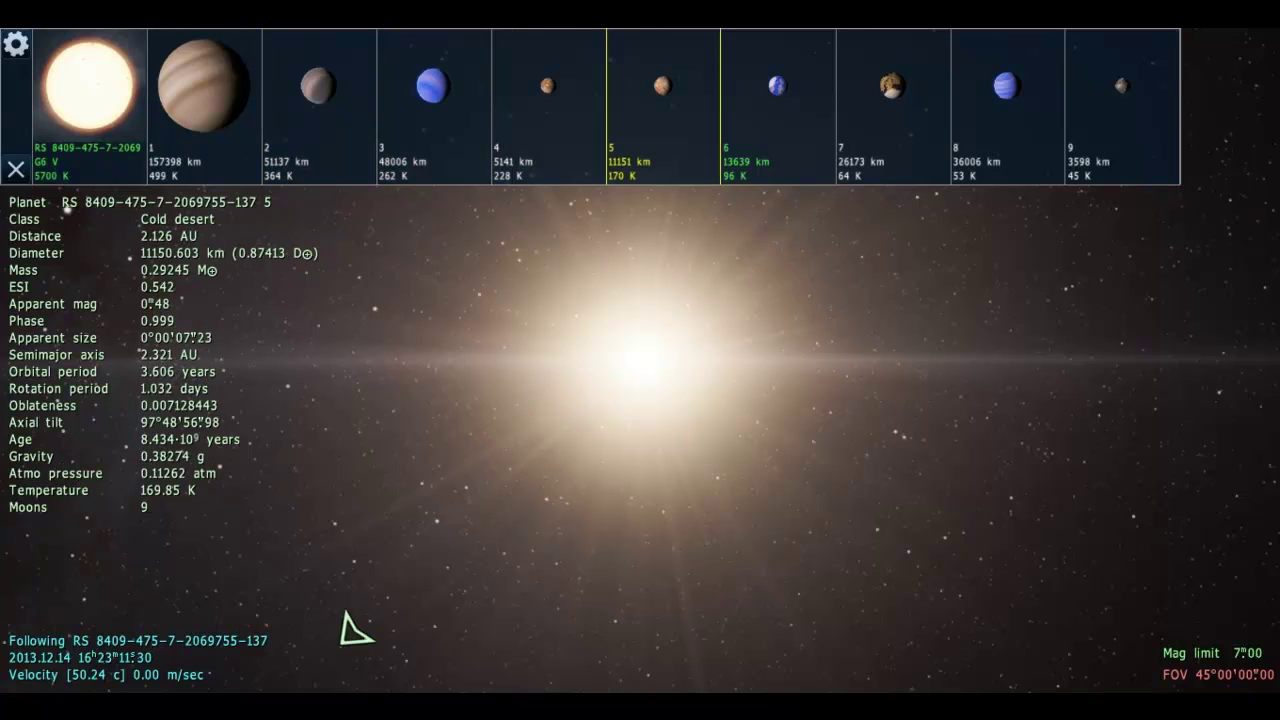
pyautogui.press('Right')
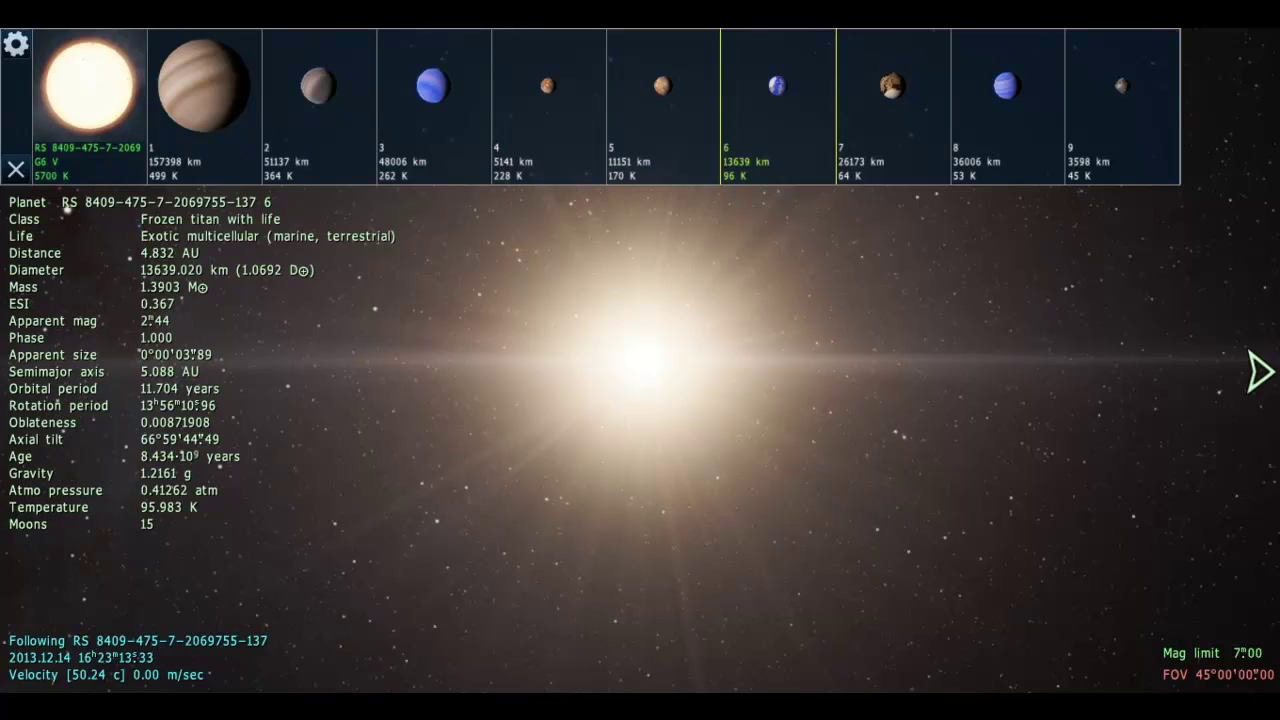
pyautogui.press('Right')
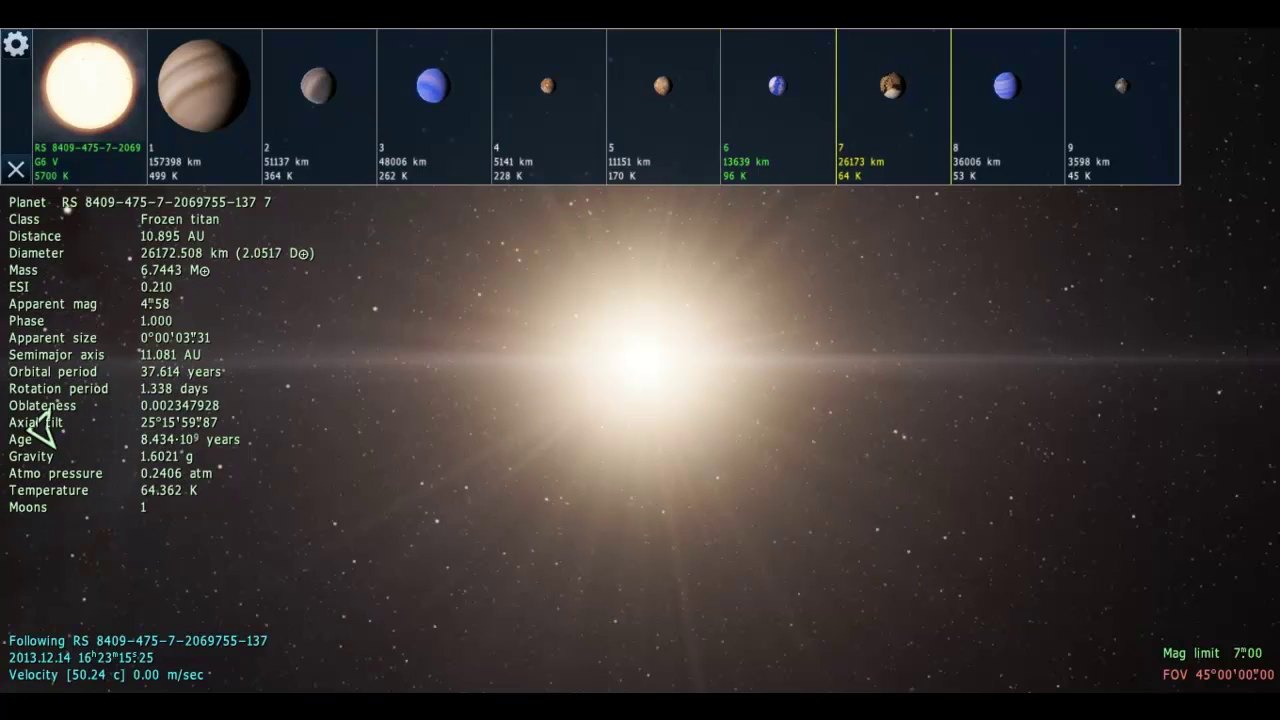
pyautogui.press('Left')
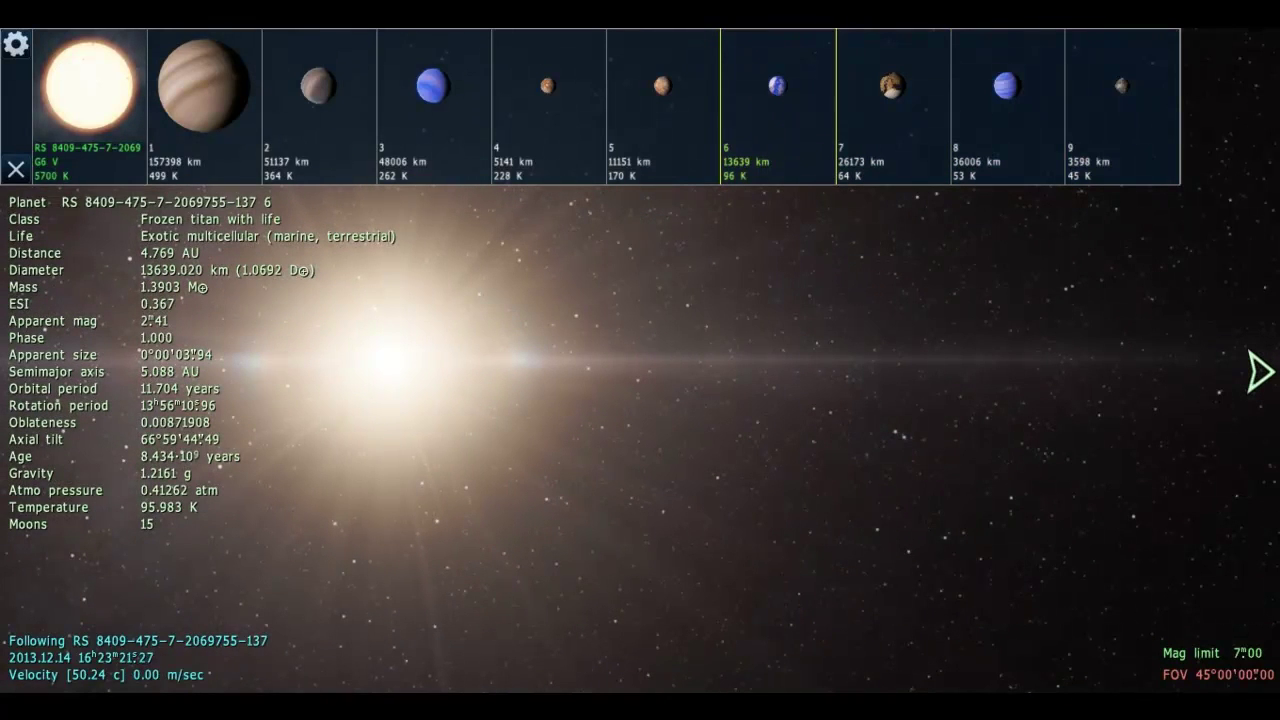
# - Fly to planet 6, arriving about 27,800 km from the frozen titan
pyautogui.press('g')
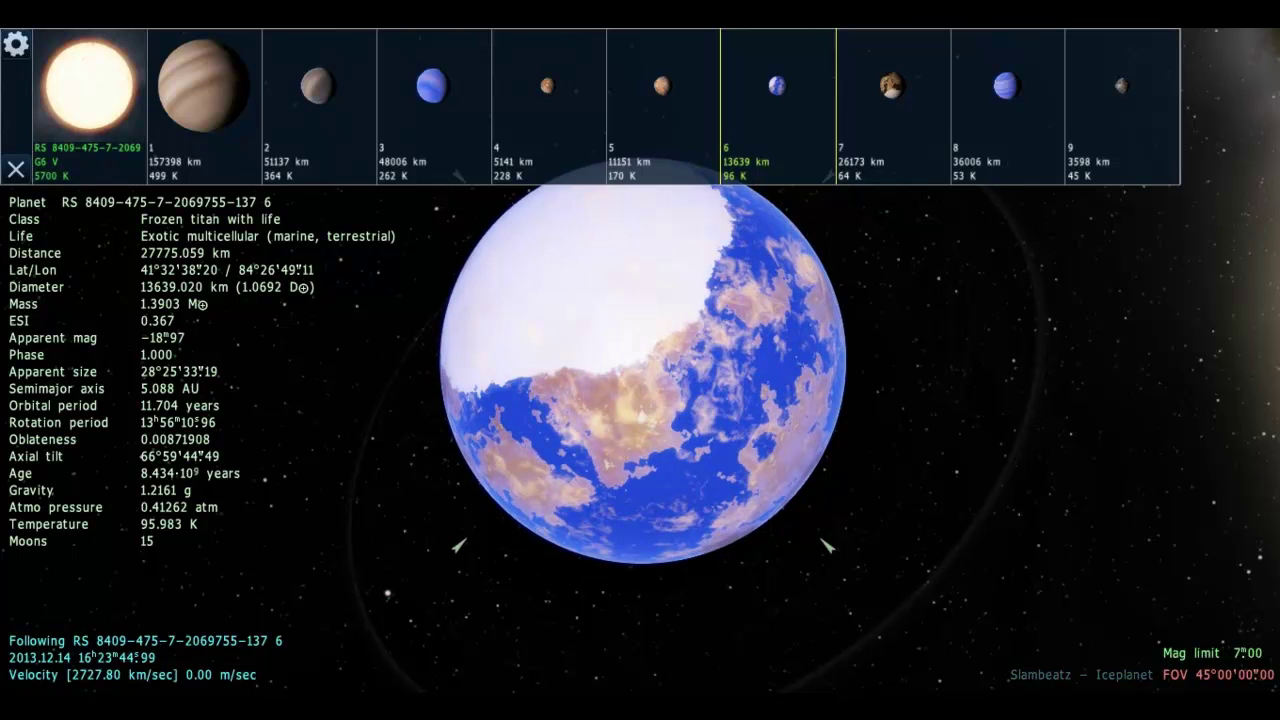
# - Descend through the frozen titan's atmosphere to about 10 m above its ocean
pyautogui.press('d')
pyautogui.press('w')
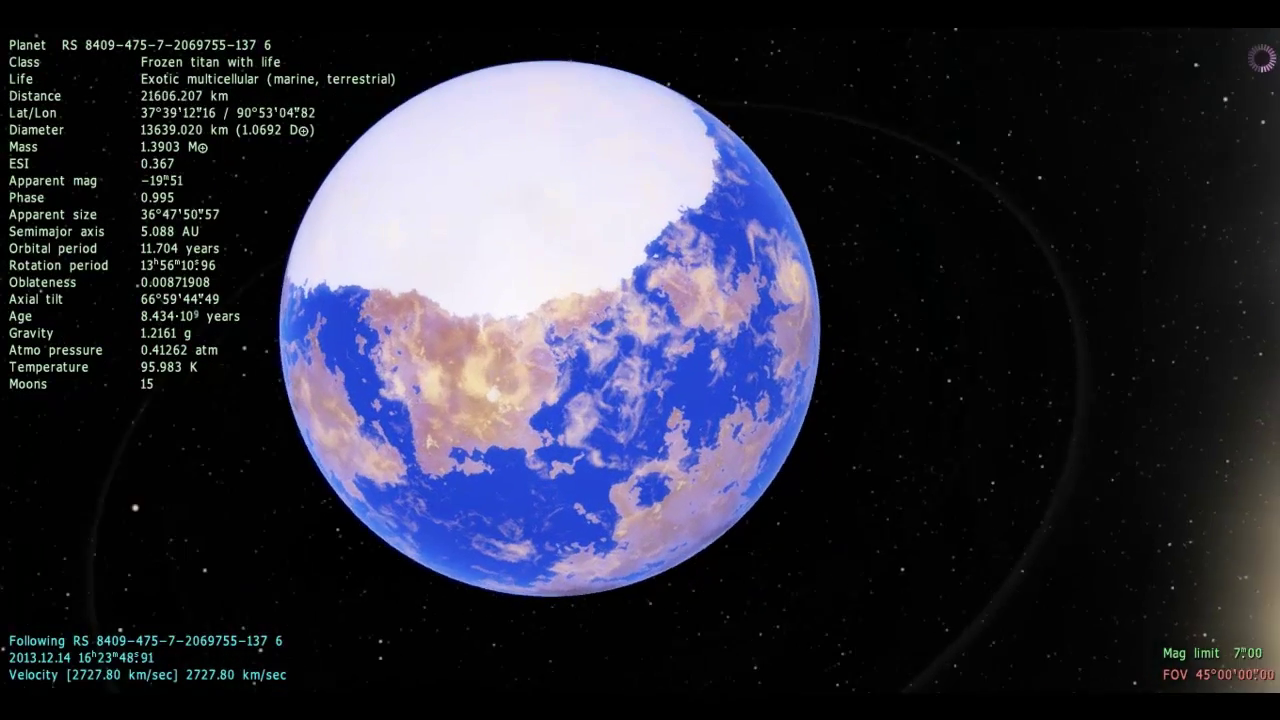
pyautogui.press('e')
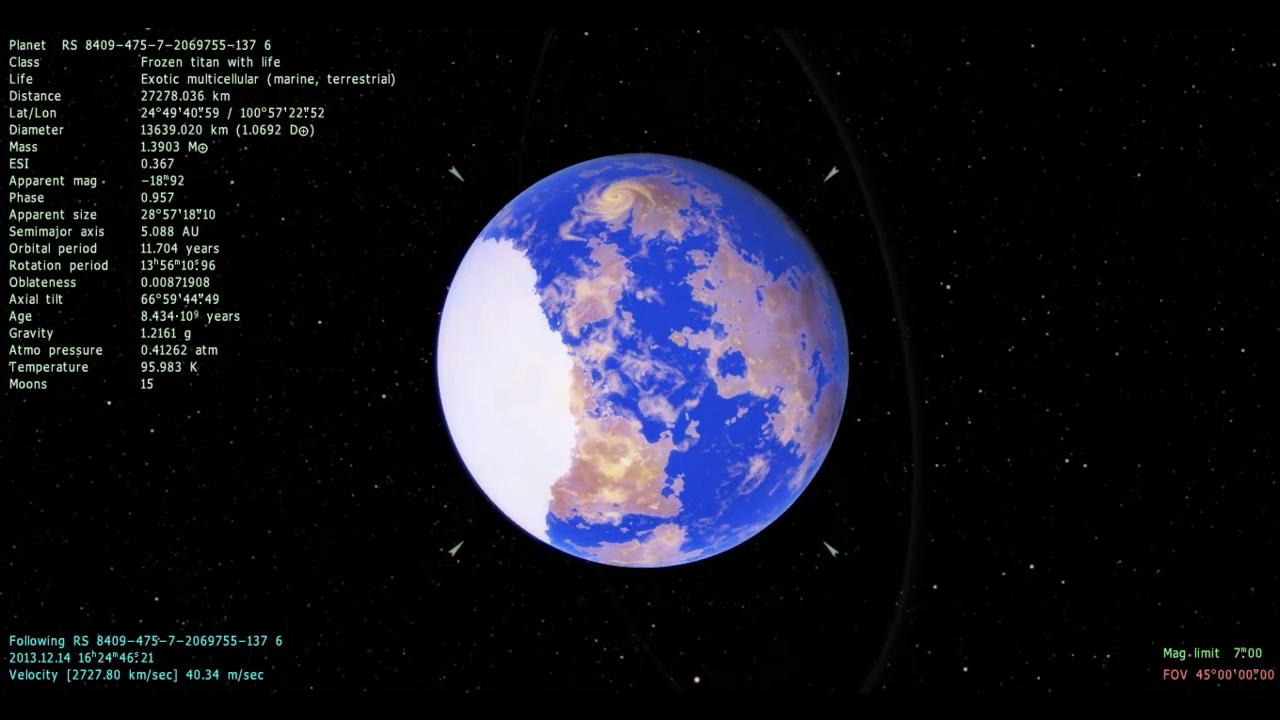
pyautogui.scroll(3, 640, 360)
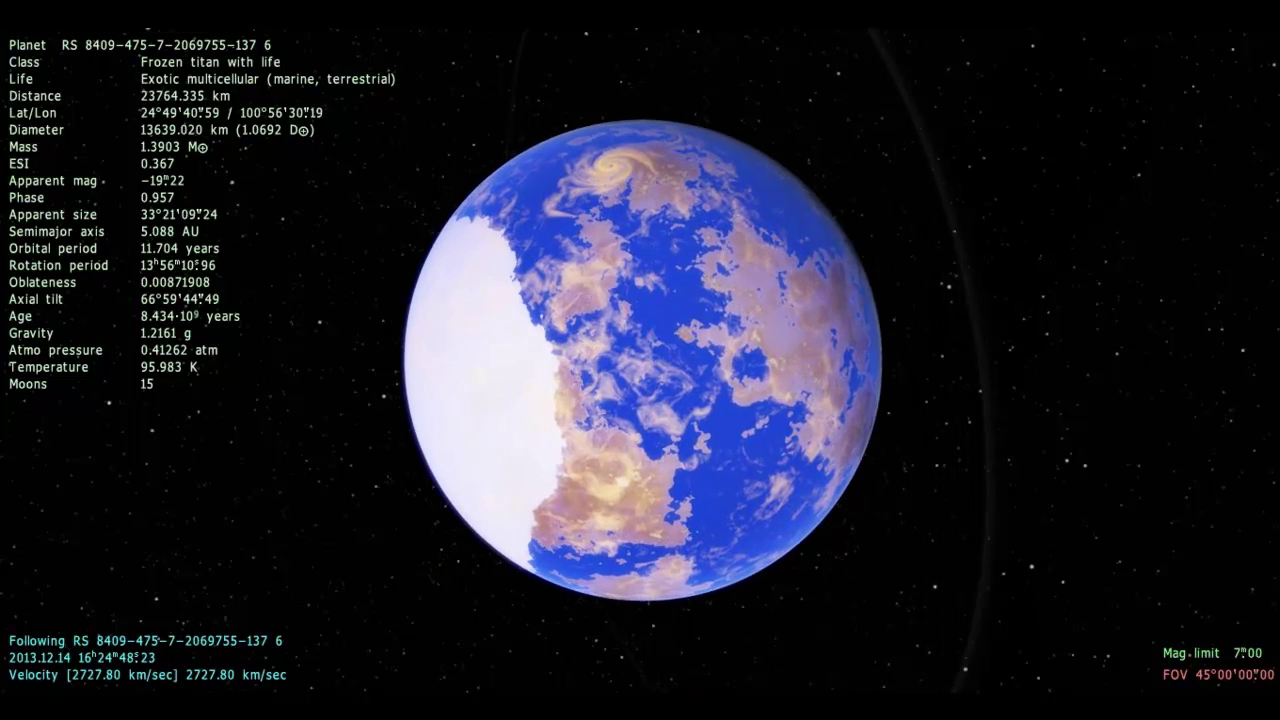
pyautogui.press('w')
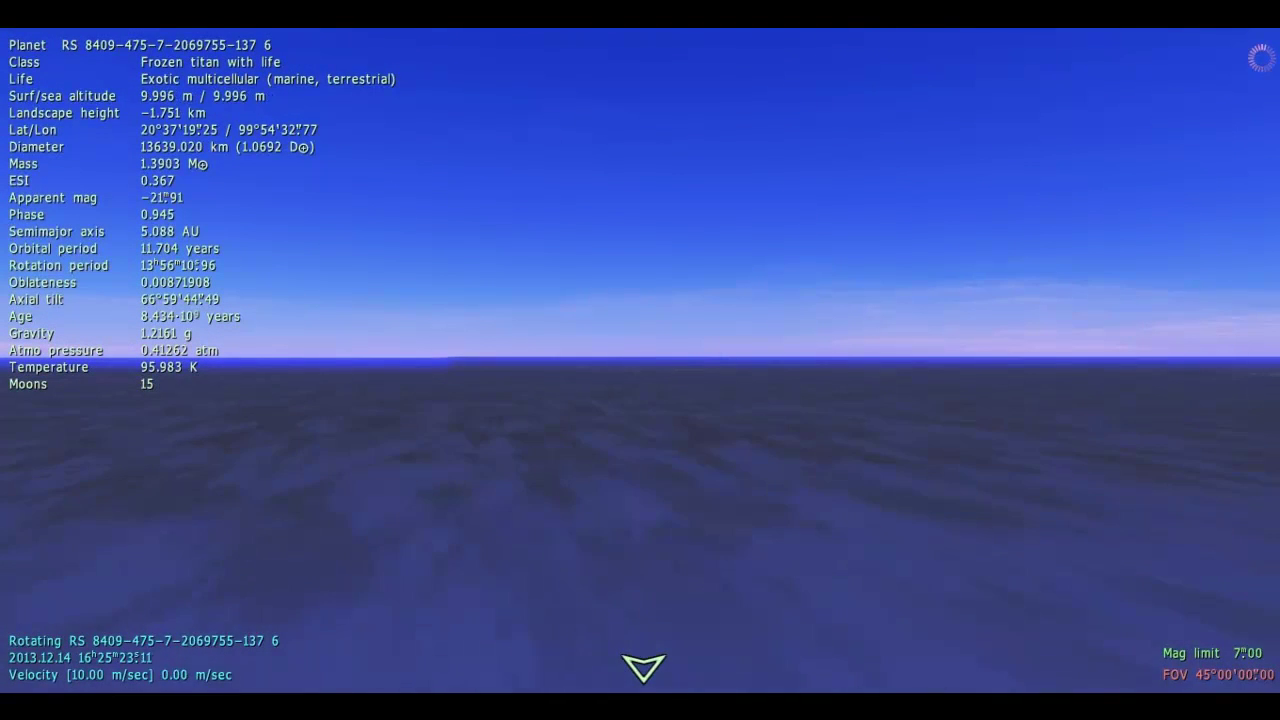
# - Speed forward over the frozen titan's sea, tilting down and back up to the horizon
pyautogui.press('w')
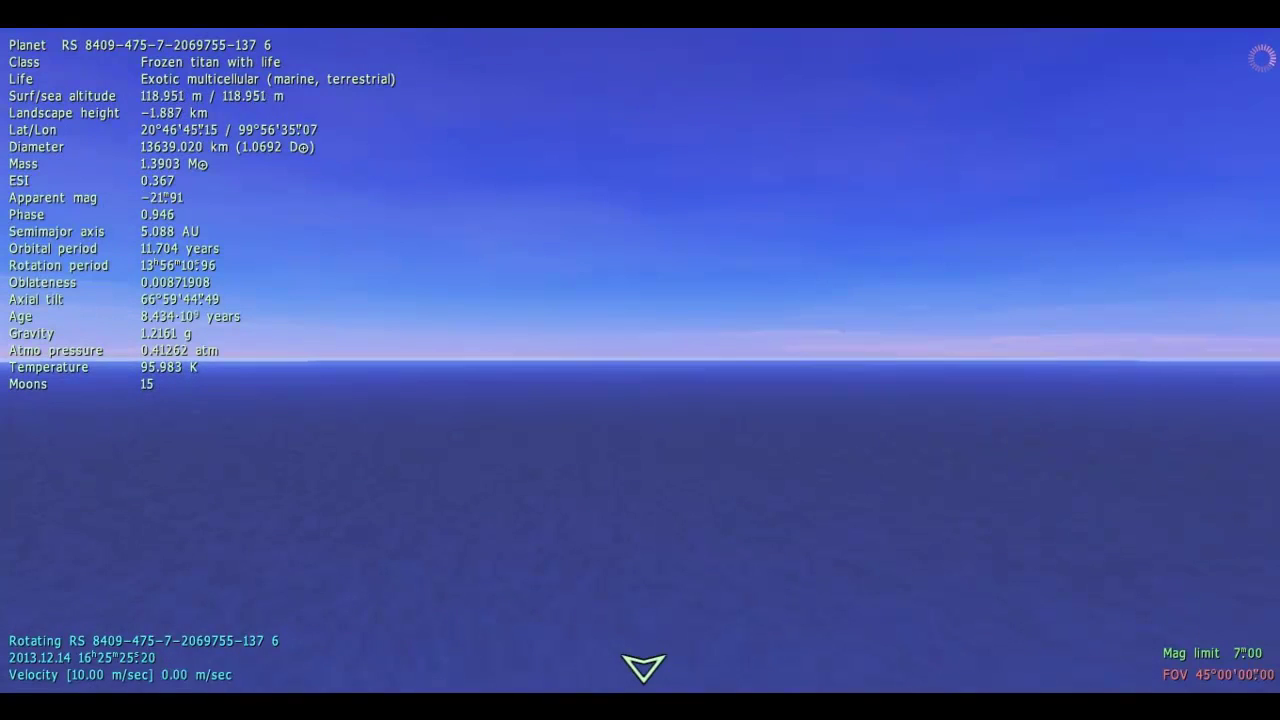
pyautogui.press('w')
pyautogui.press('Down')
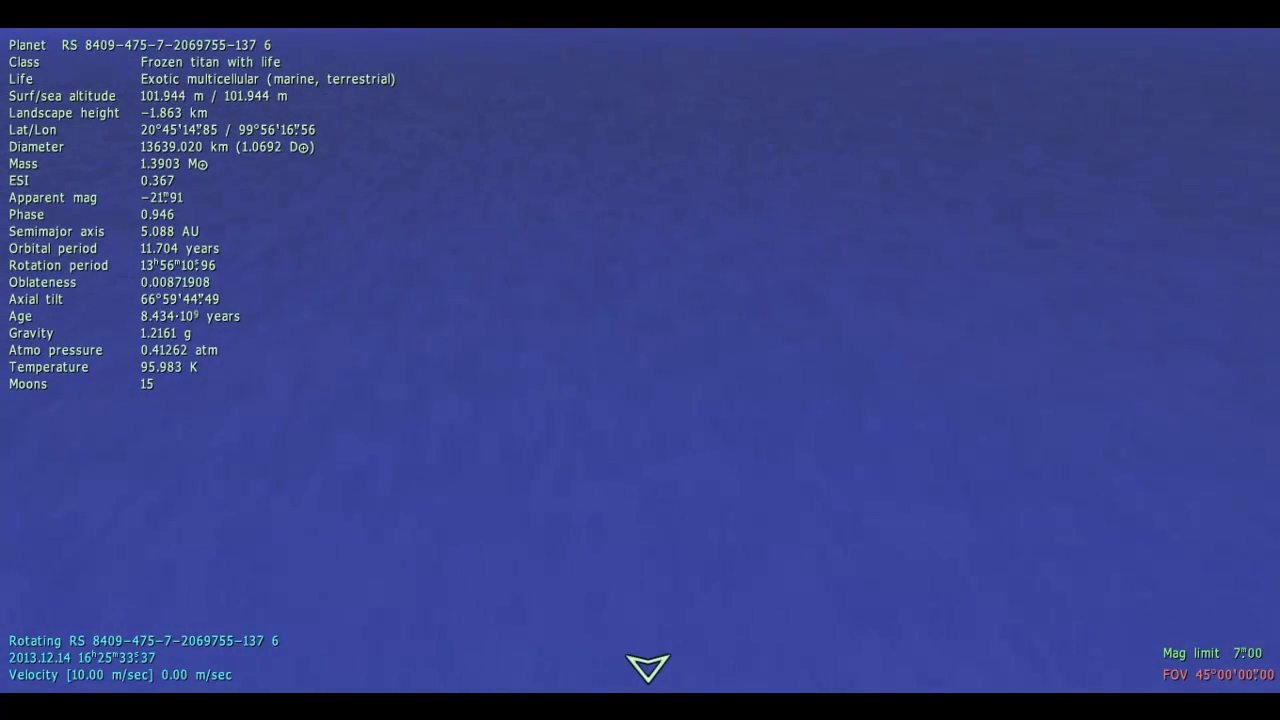
pyautogui.press('Up')
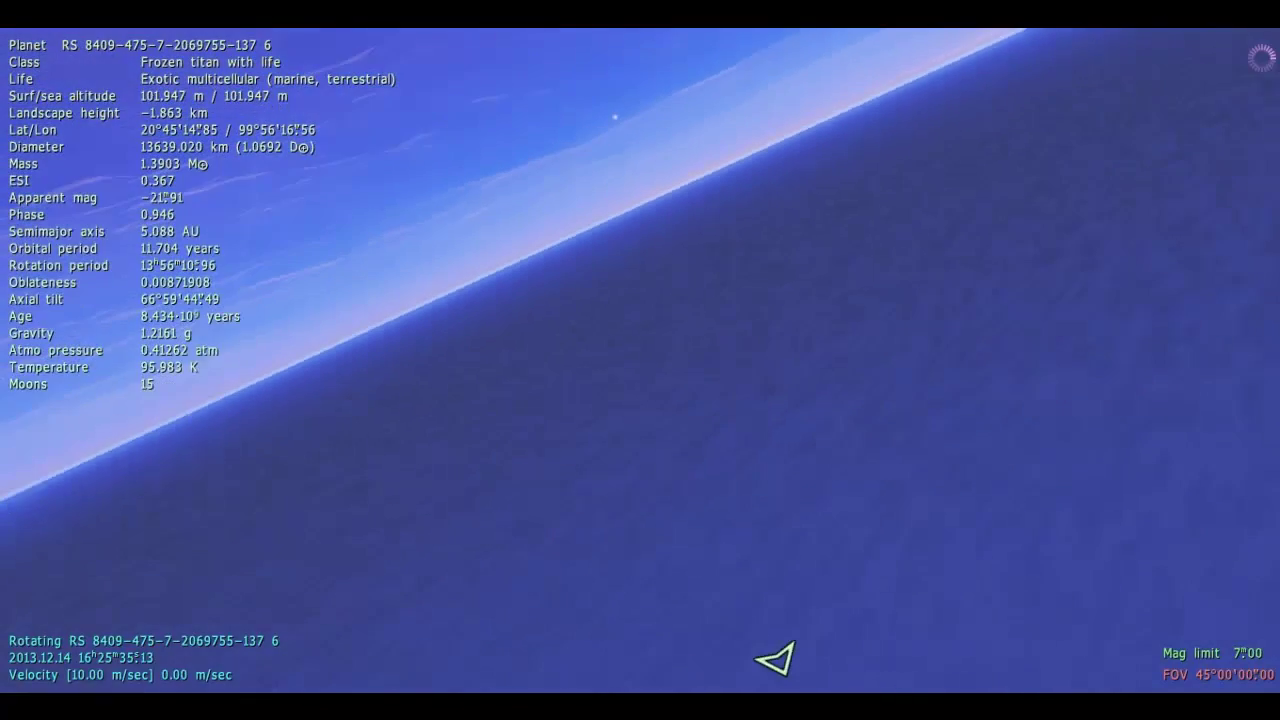
# - Roll the view back and forth to level the horizon, cruising about 618 m up
pyautogui.press('q')
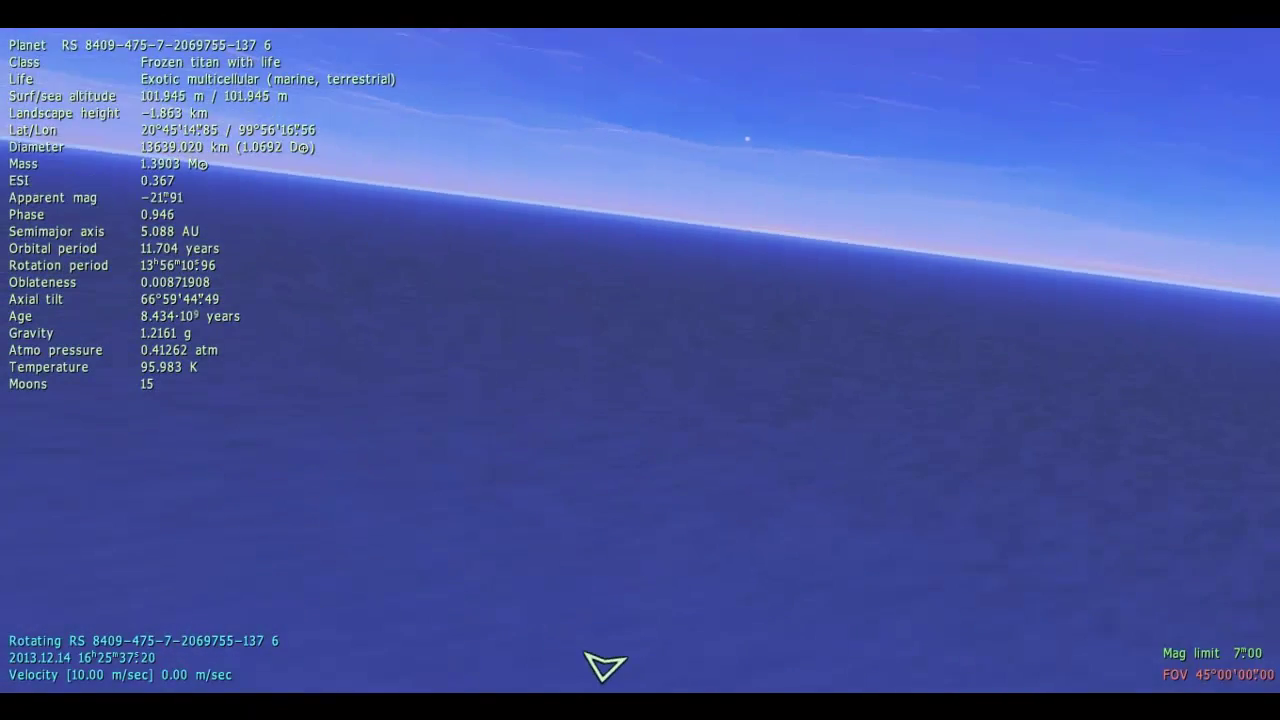
pyautogui.press('q')
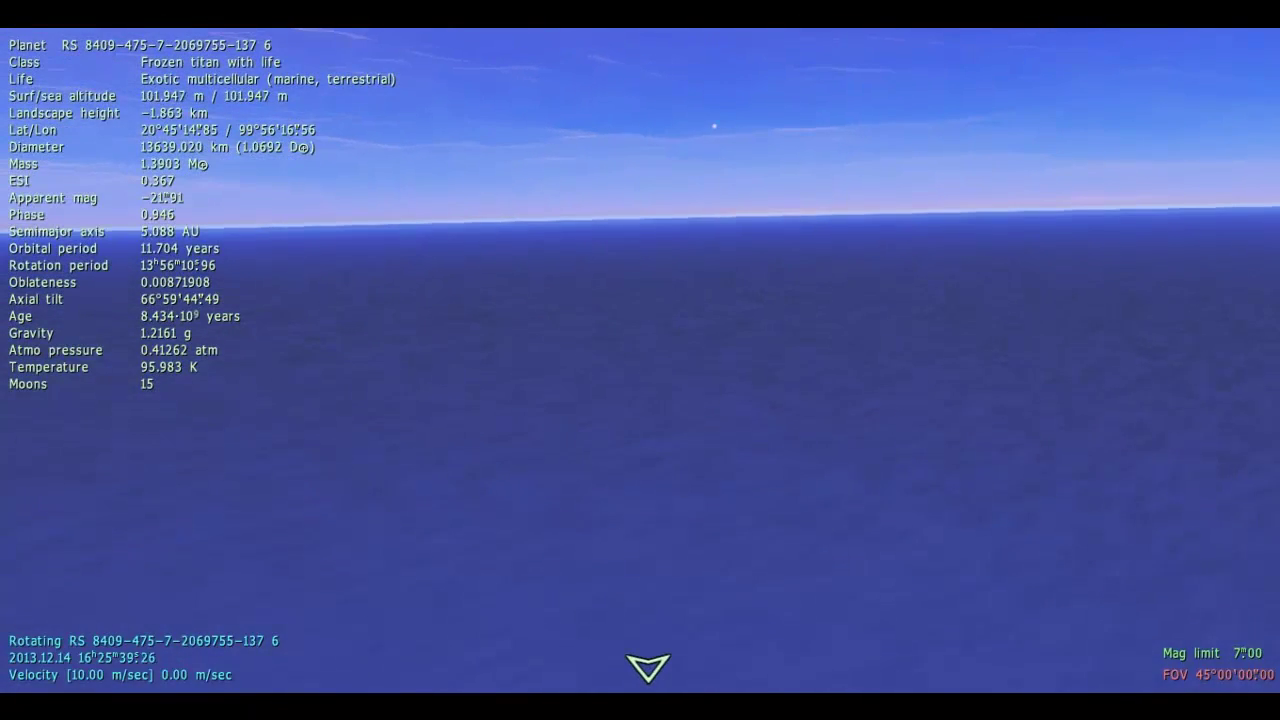
pyautogui.press('q')
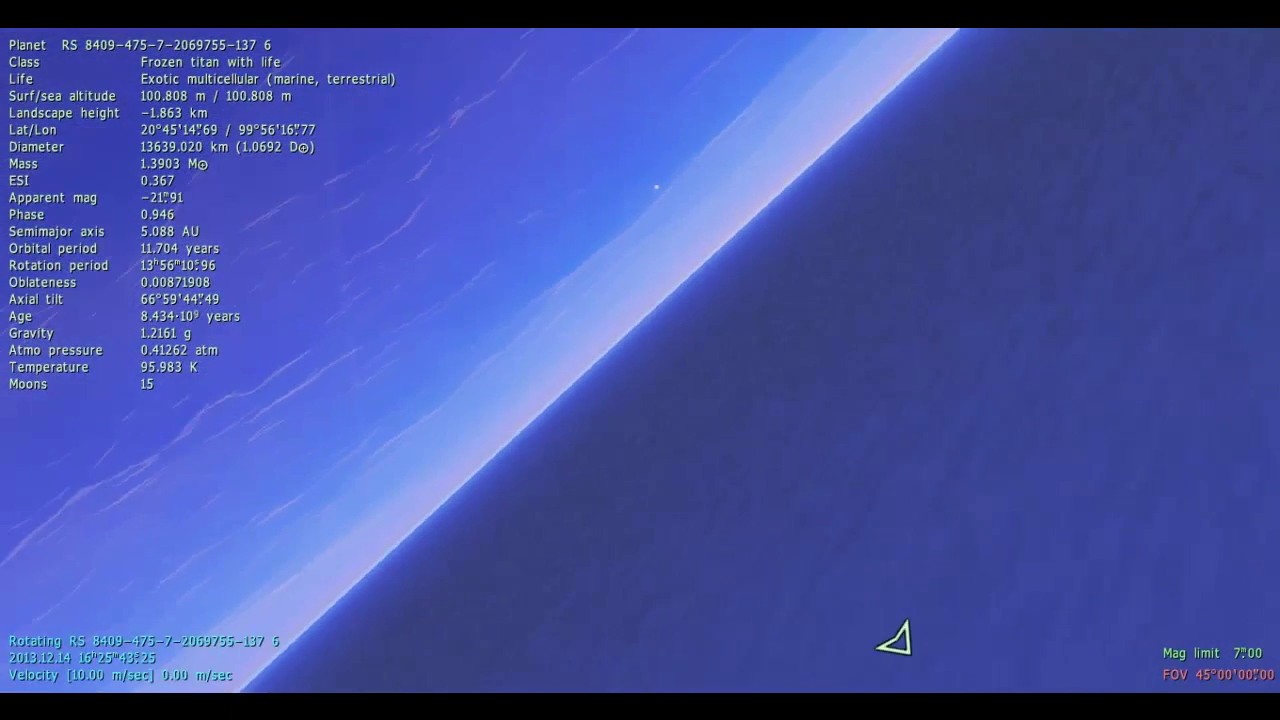
pyautogui.press('e')
pyautogui.press('e')
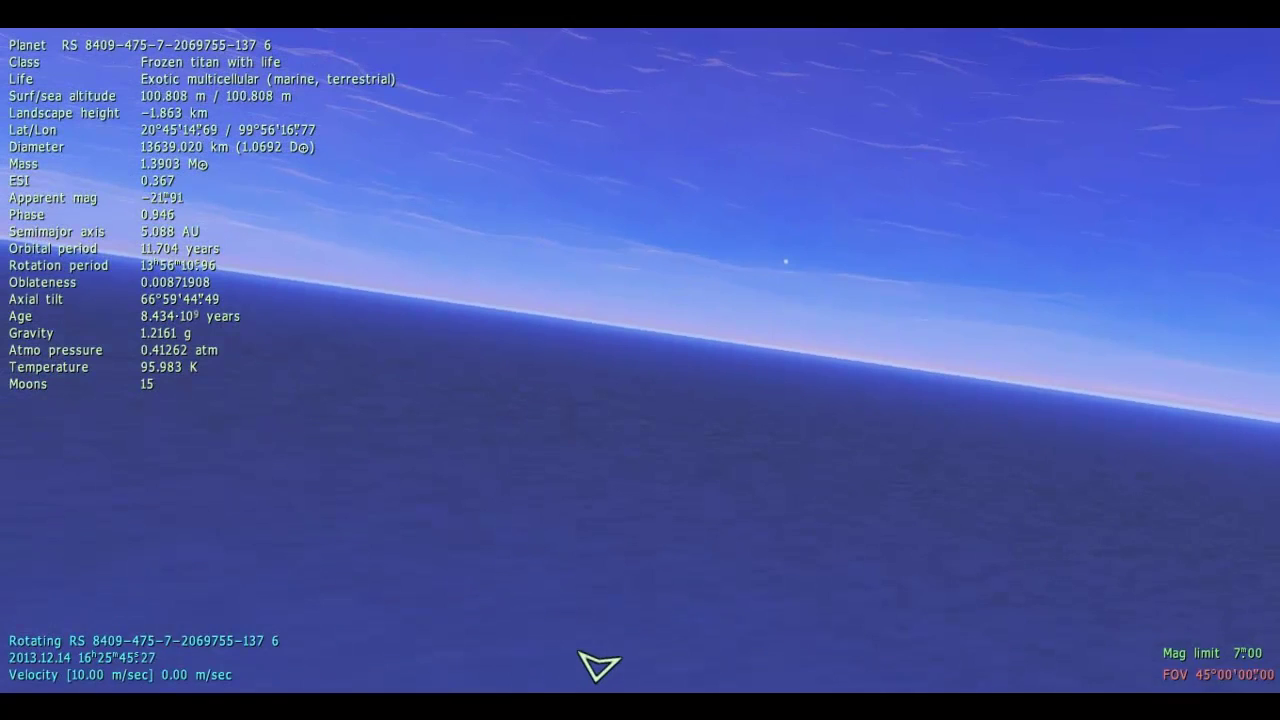
pyautogui.press('q')
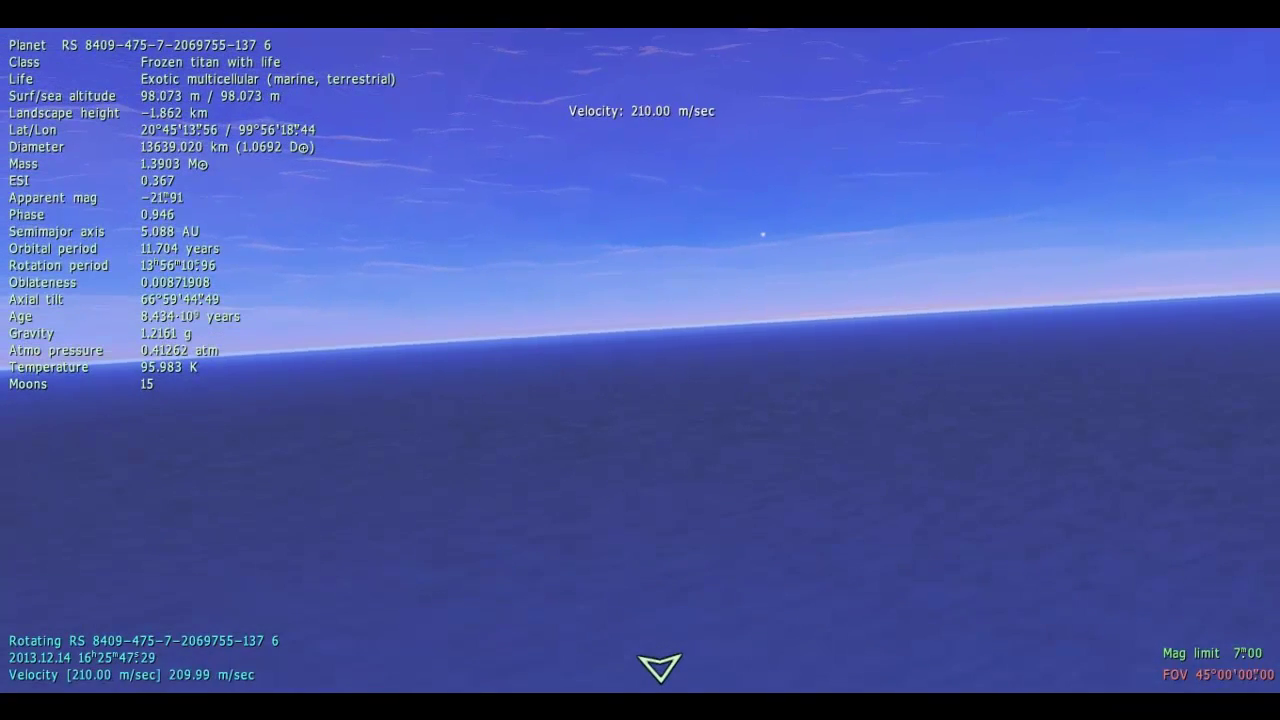
pyautogui.press('e')
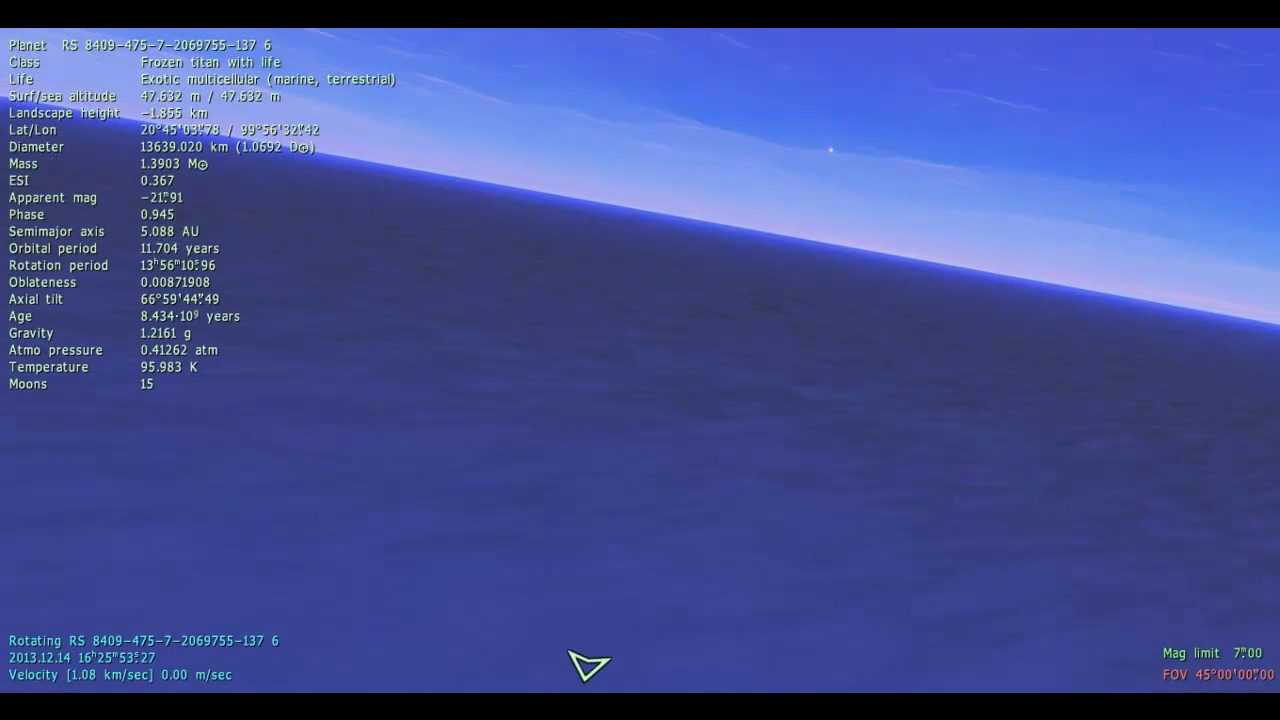
pyautogui.press('s')
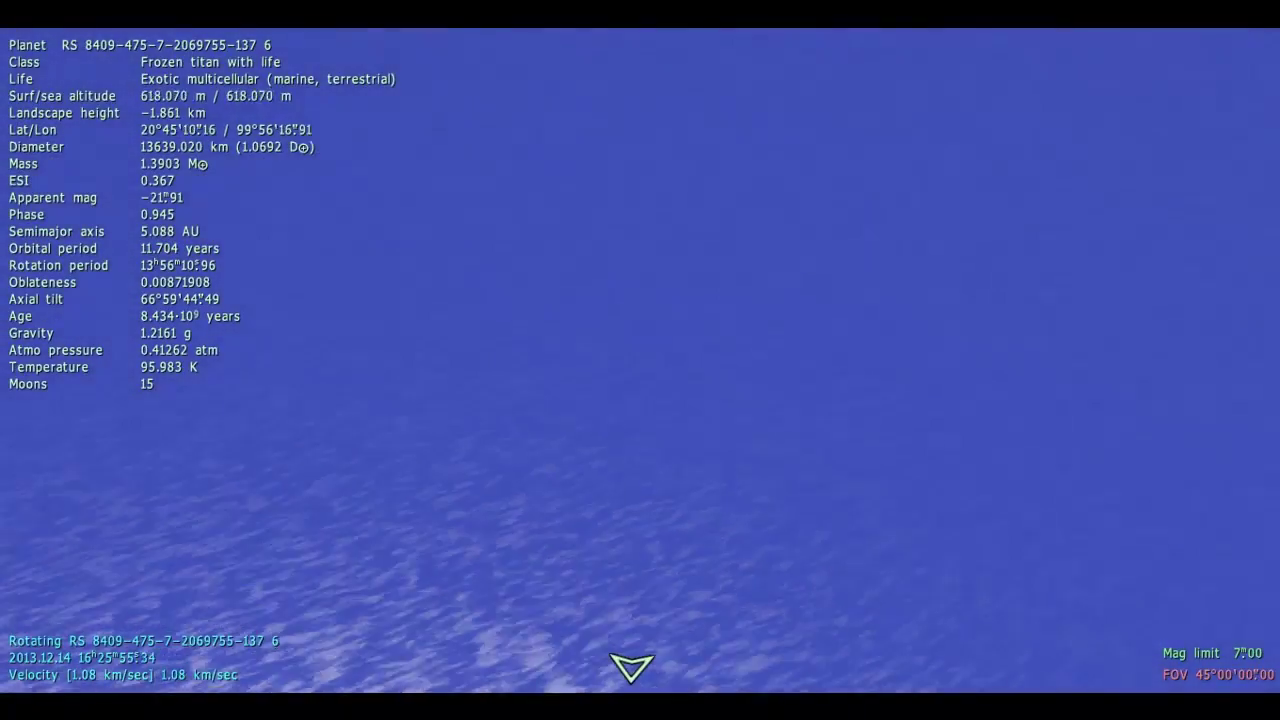
pyautogui.scroll(3, 640, 360)
pyautogui.scroll(1, 640, 360)
pyautogui.scroll(2, 640, 360)
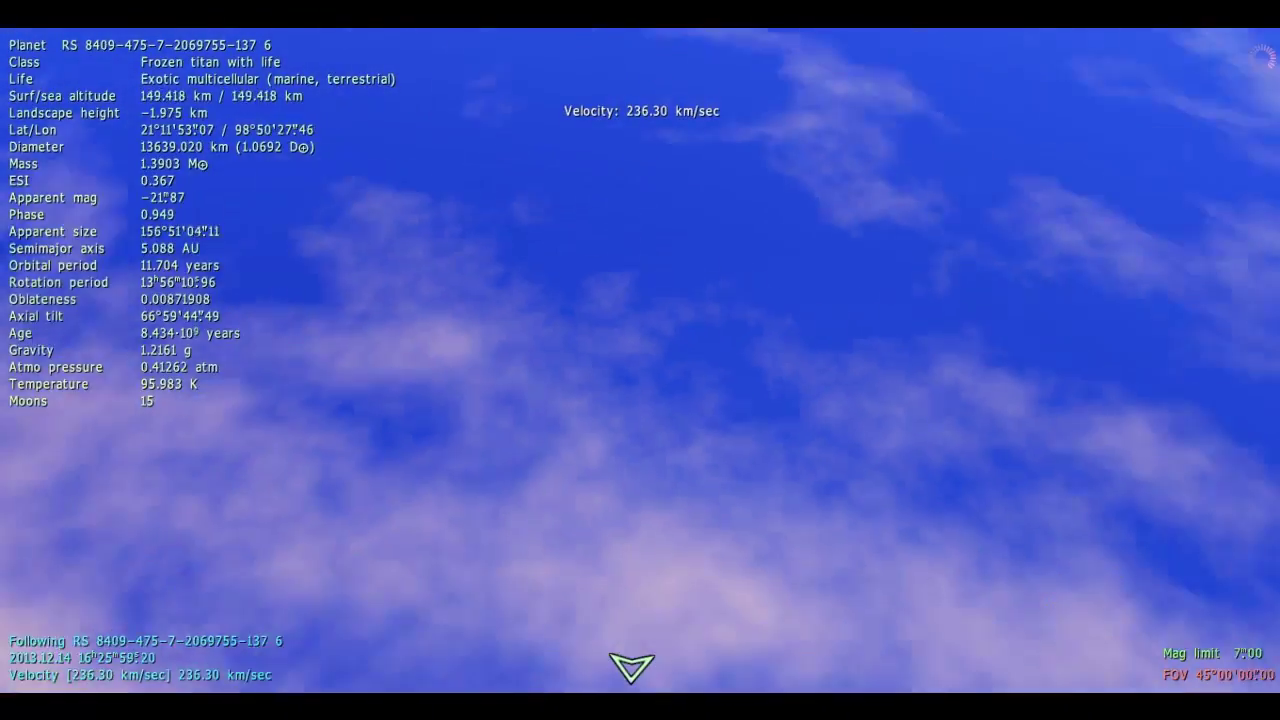
pyautogui.scroll(3, 640, 360)
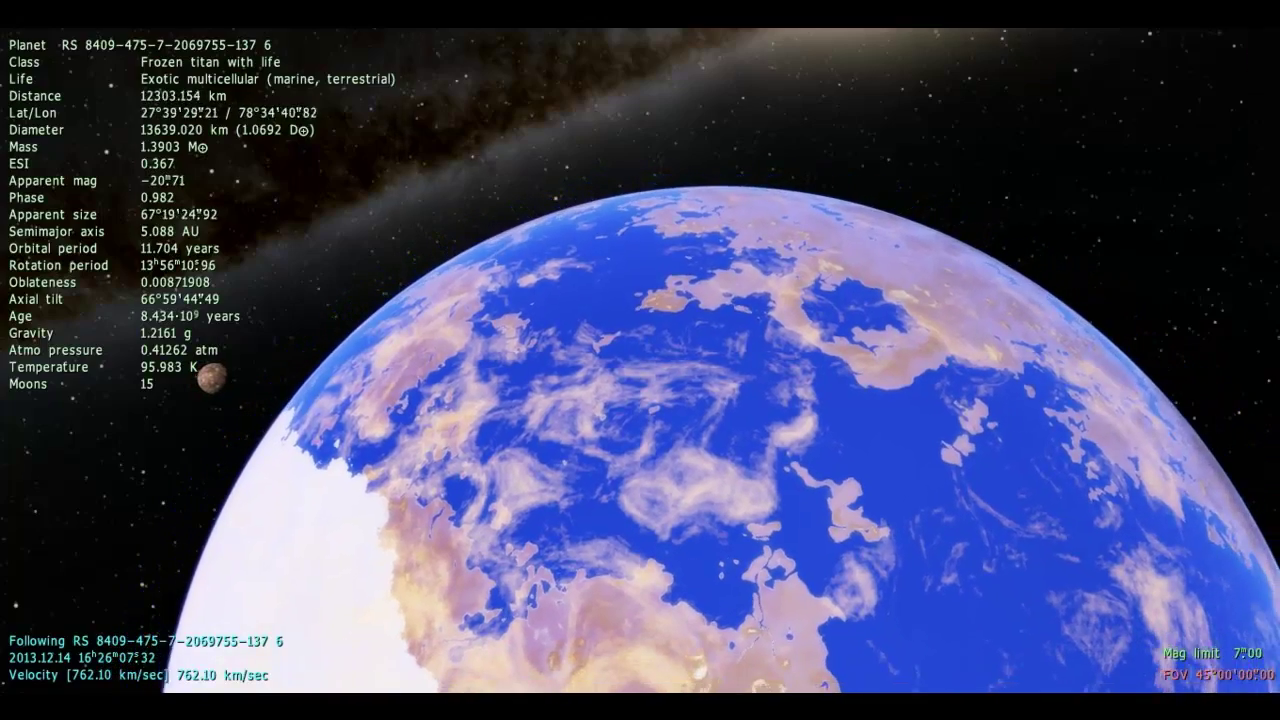
pyautogui.scroll(2, 640, 360)
pyautogui.scroll(2, 640, 360)
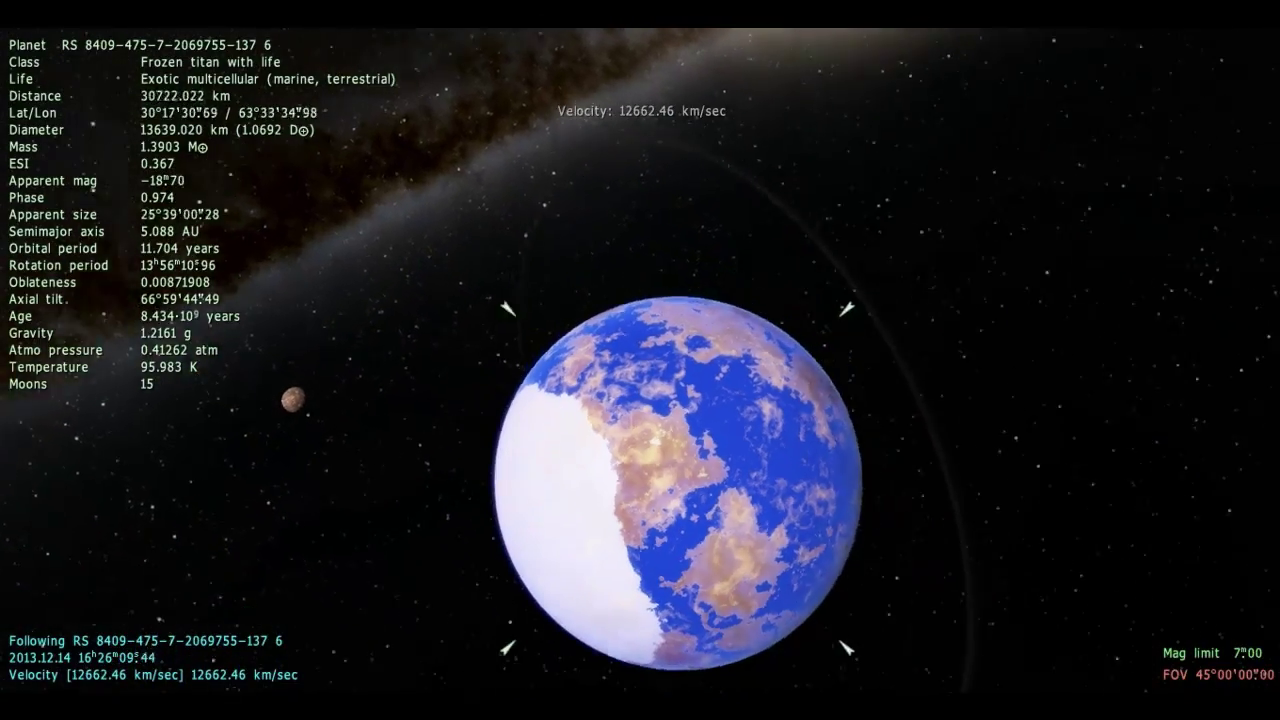
# - Turn the view and settle about 12,400 km from the frozen titan's limb
pyautogui.moveTo(640, 360); pyautogui.dragTo(470, 345)
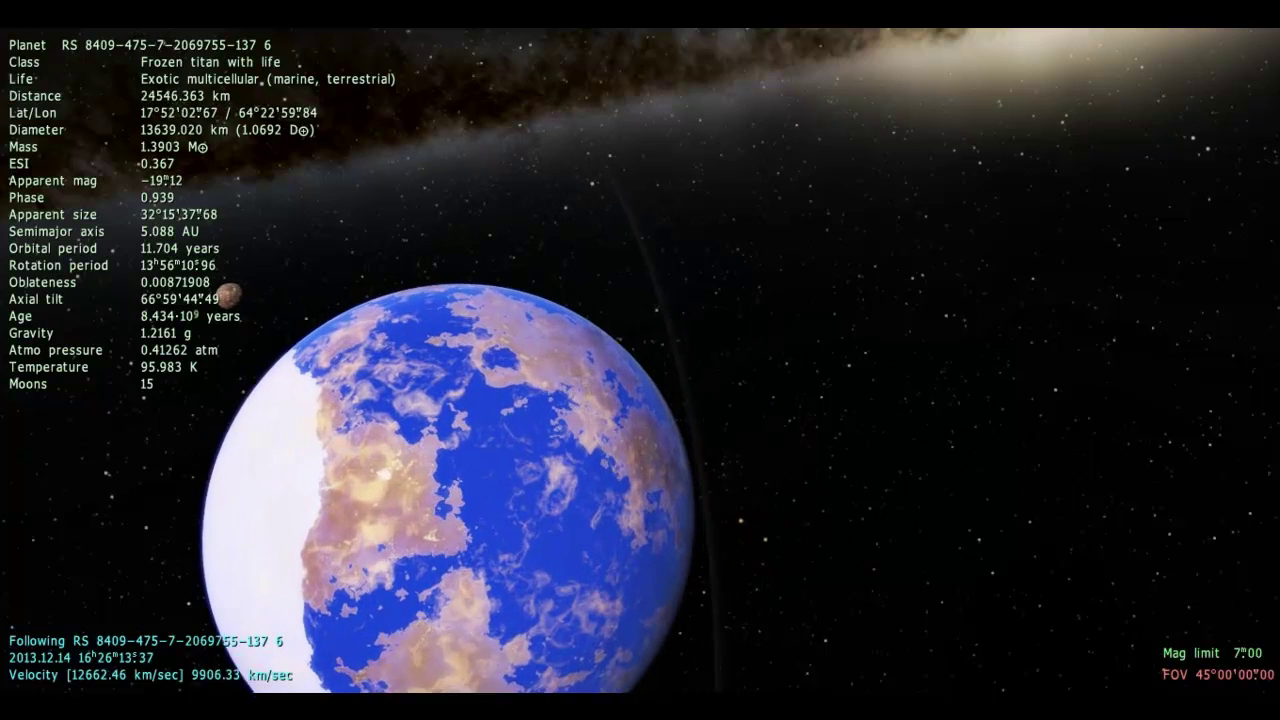
pyautogui.press('w')
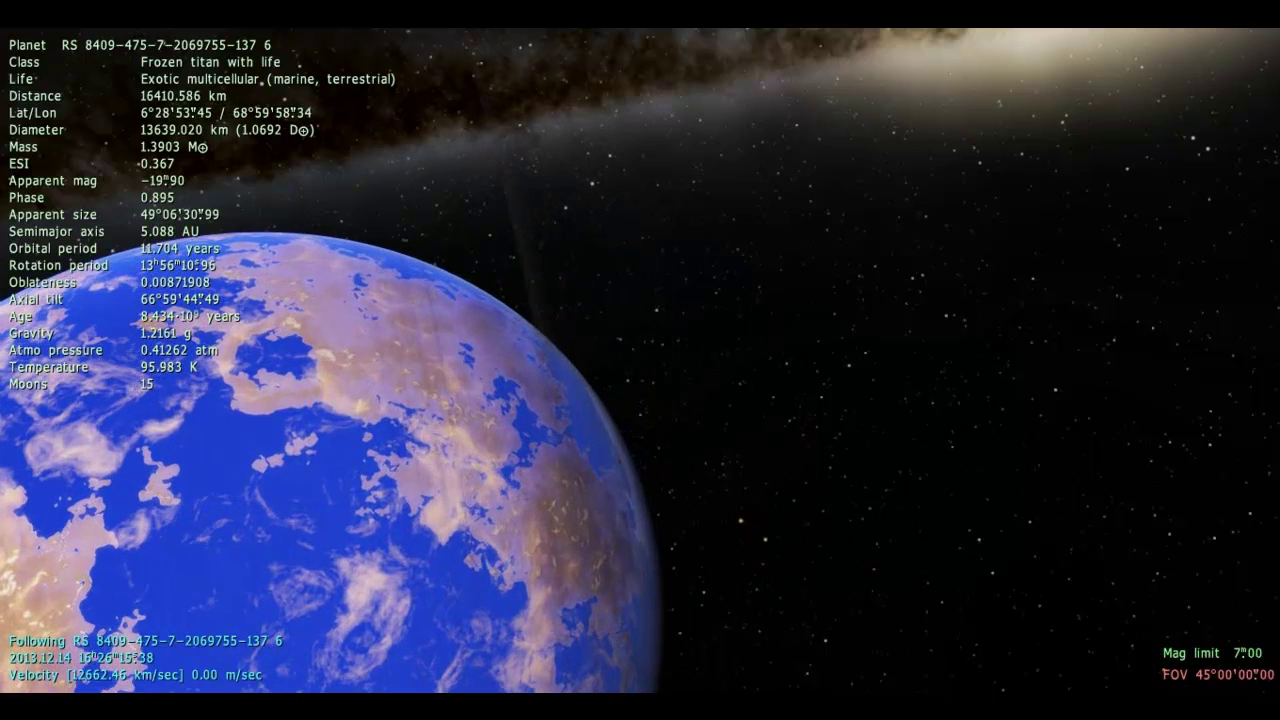
pyautogui.press('w')
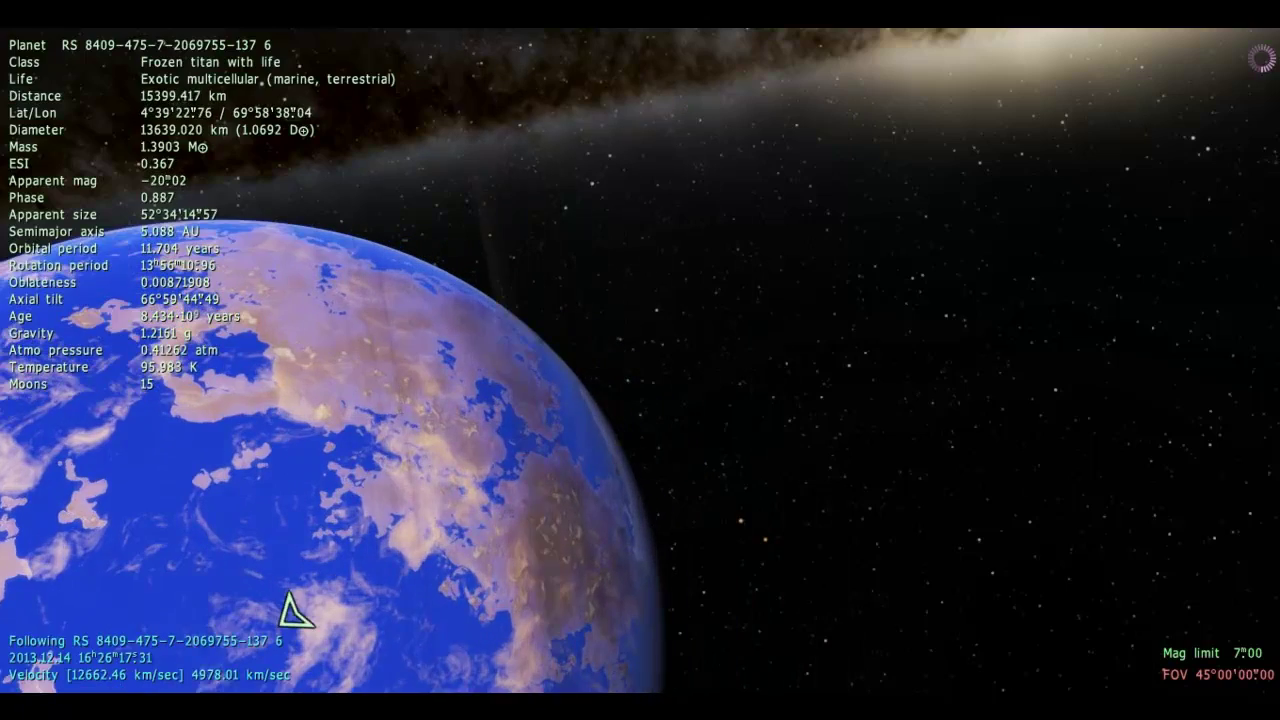
pyautogui.press('w')
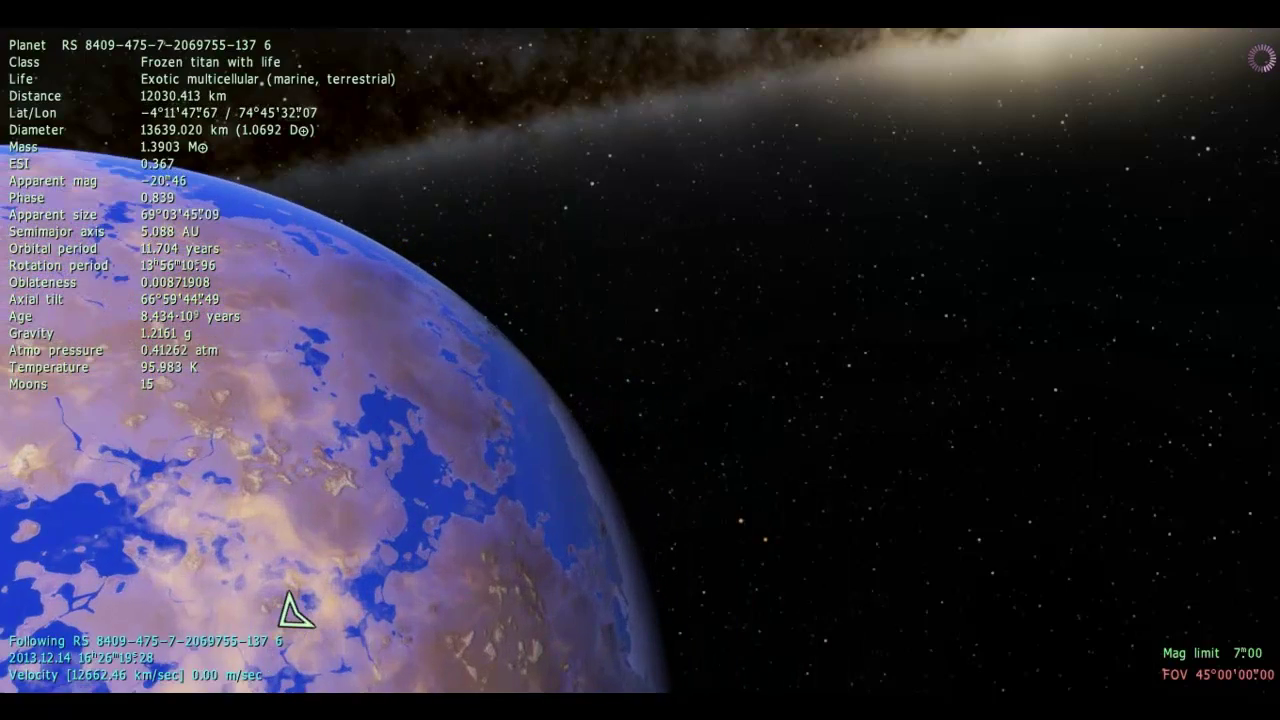
pyautogui.press('s')
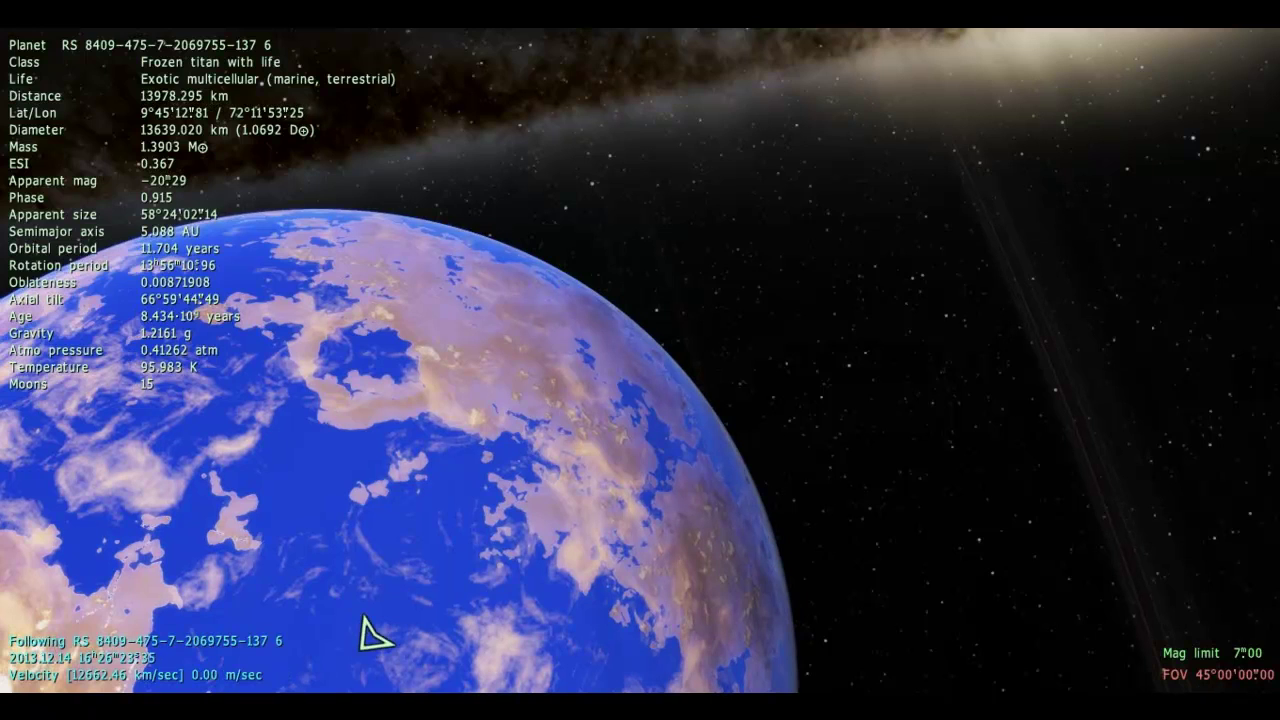
pyautogui.moveTo(373, 635); pyautogui.dragTo(318, 620)
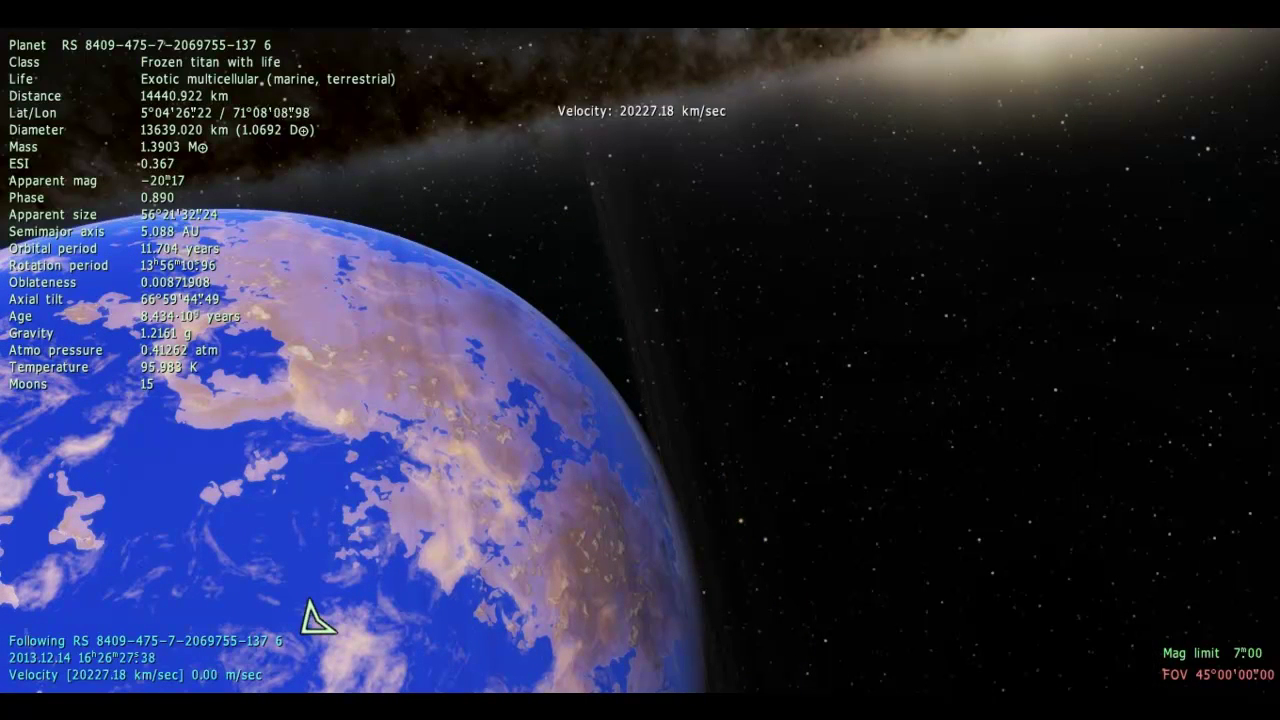
pyautogui.press('w')
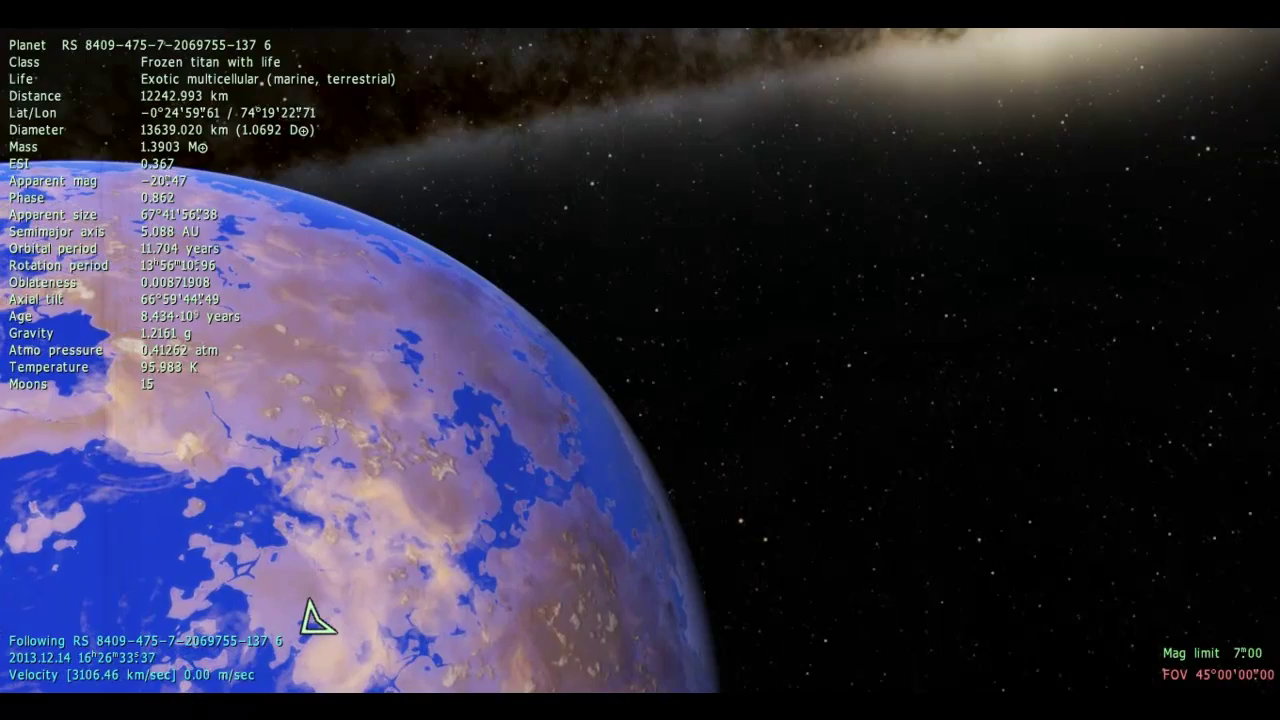
pyautogui.press('s')
pyautogui.scroll(-3, 315, 620)
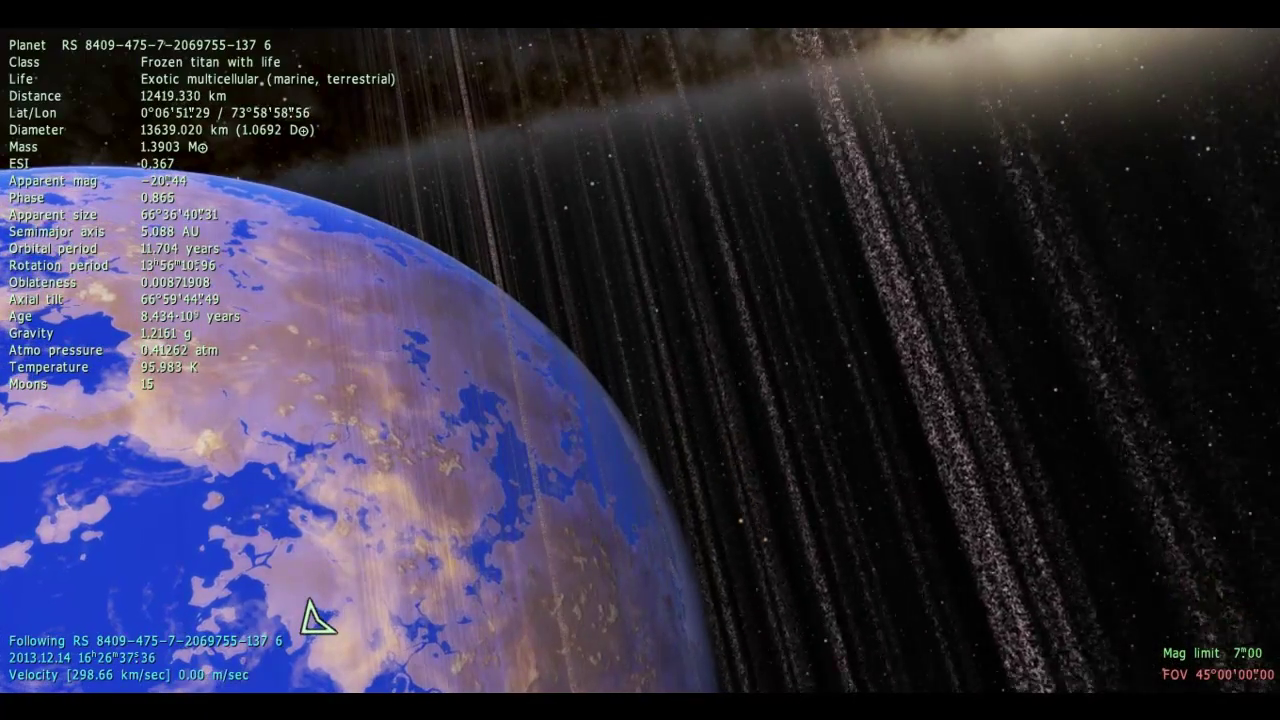
# - Orbit the frozen titan, then turn the view away toward the streaking starfield
pyautogui.press('Left')
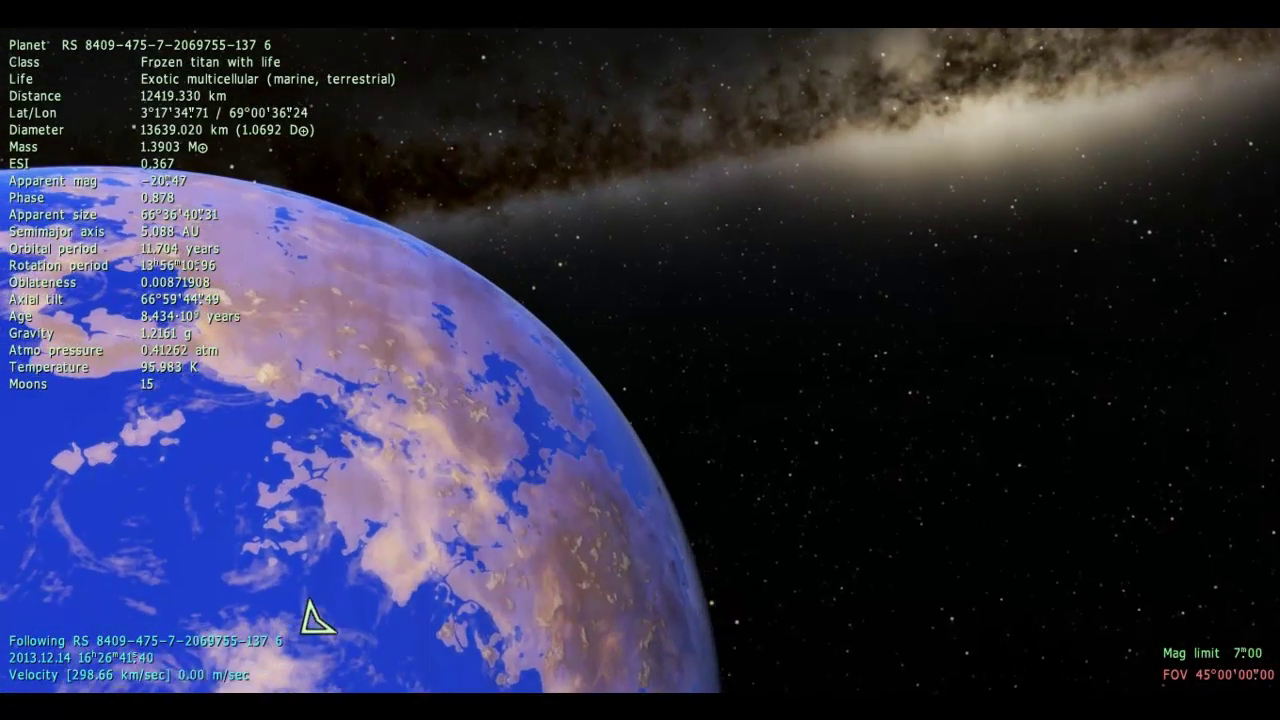
pyautogui.press('Down')
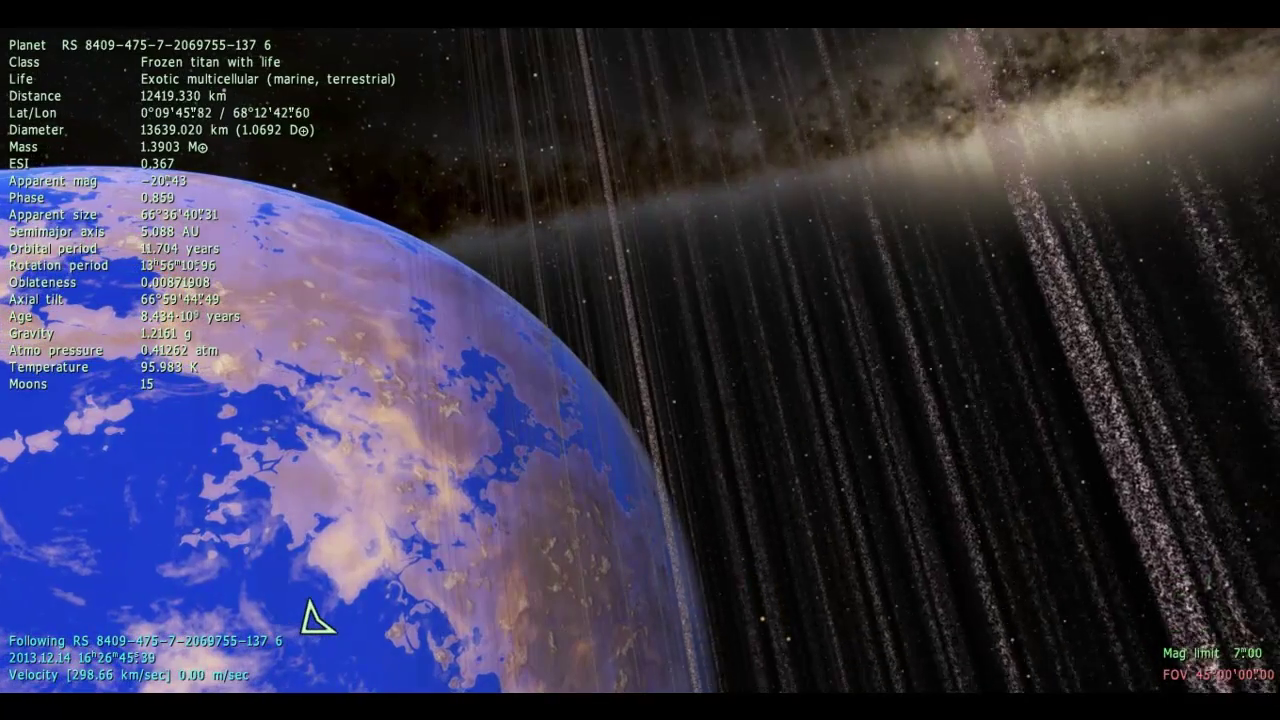
pyautogui.moveTo(310, 620)
pyautogui.mouseDown()
pyautogui.moveTo(629, 669)
pyautogui.moveTo(570, 664)
pyautogui.mouseUp()
pyautogui.moveTo(168, 556); pyautogui.dragTo(88, 493)
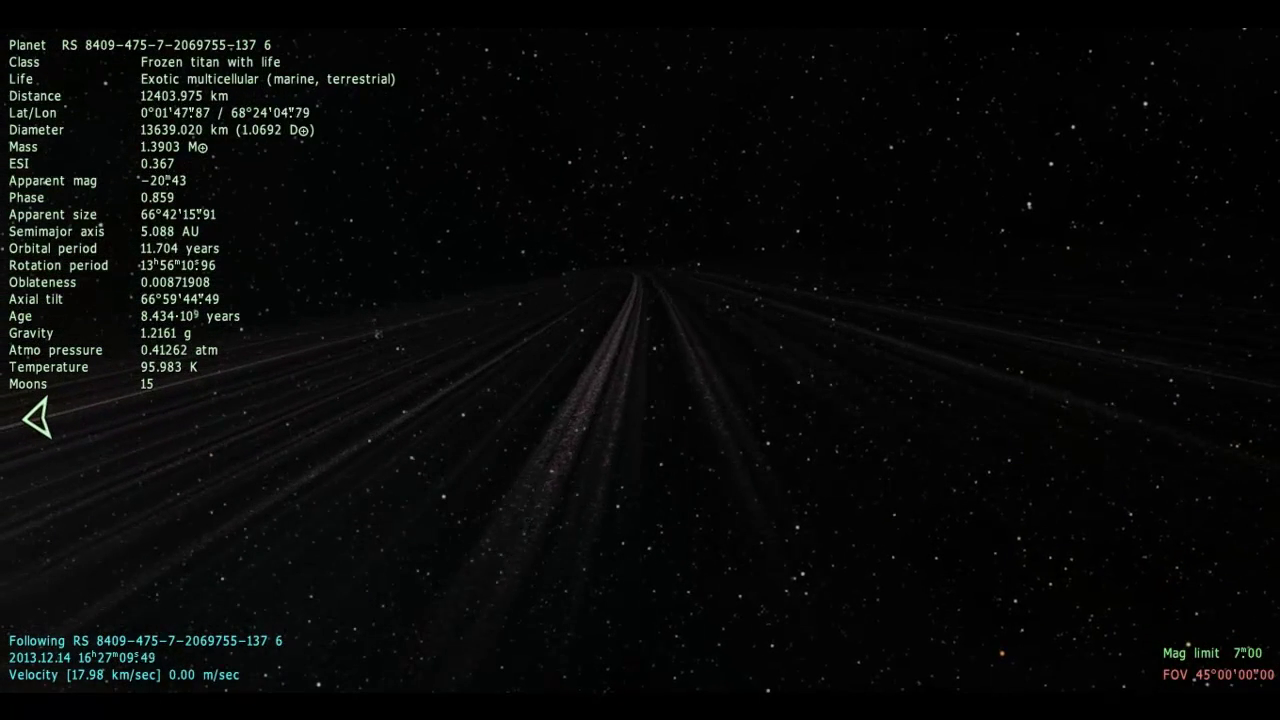
# - Recede from the frozen titan, keeping it centred as the camera pulls away
pyautogui.press('w')
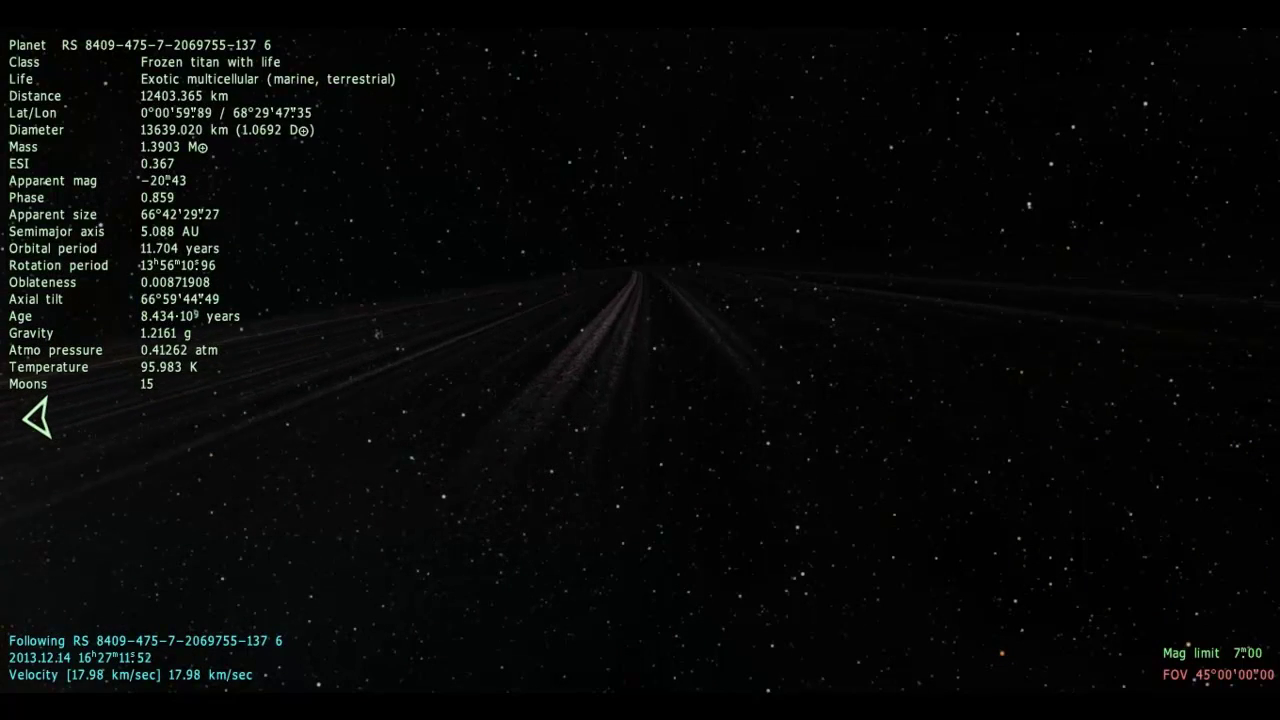
pyautogui.press('w')
pyautogui.press('c')
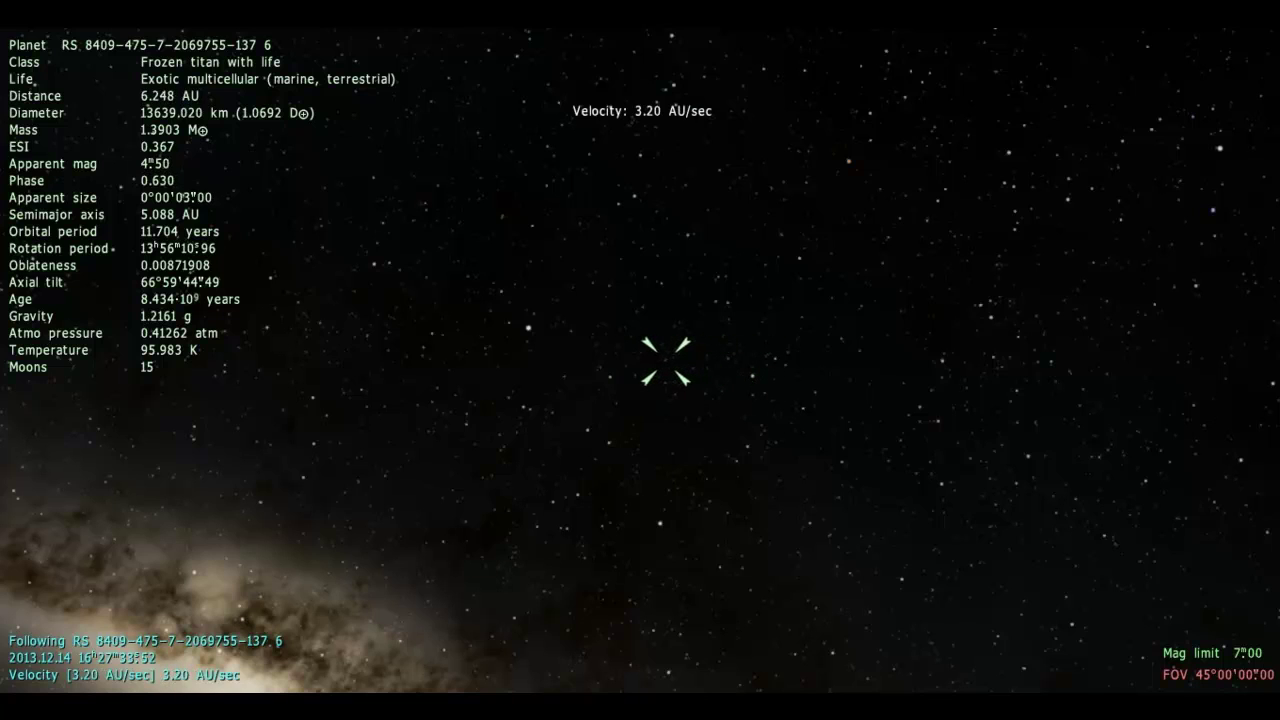
pyautogui.press('s')
pyautogui.press('w')
# - Centre the system's star, speed out to about 10.5 pc, then stop
pyautogui.press('Left')
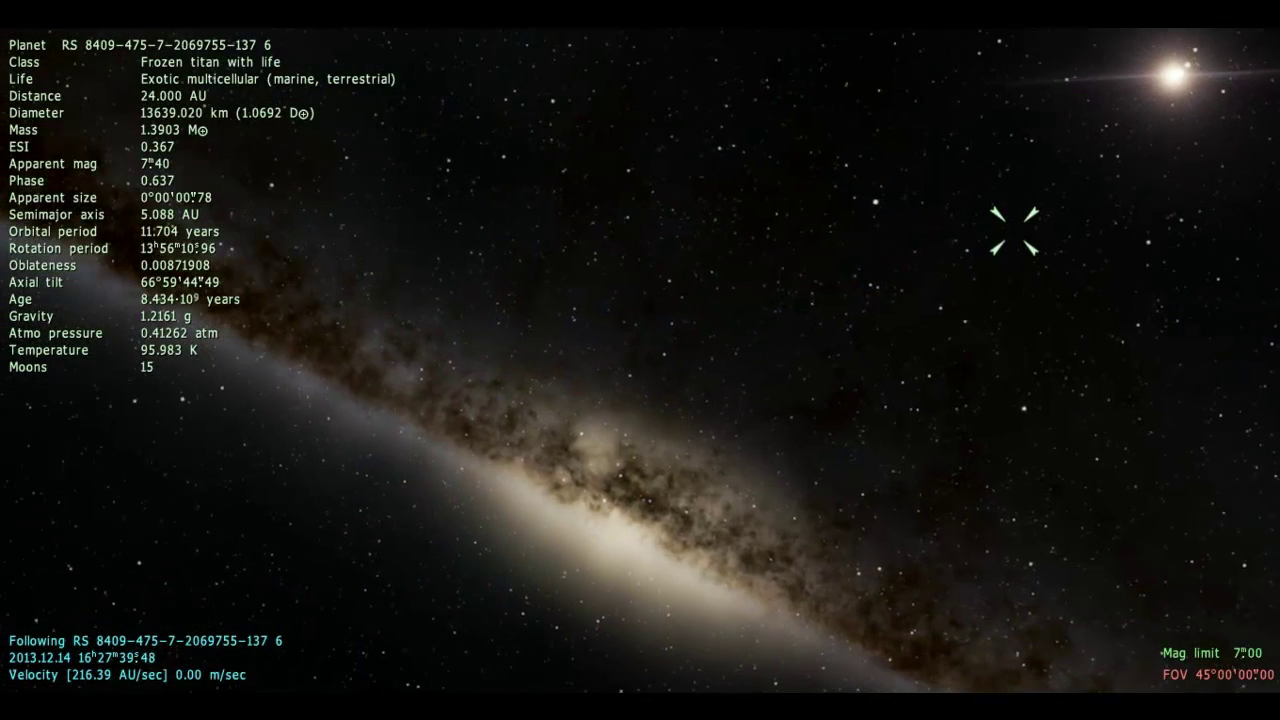
pyautogui.press('s')
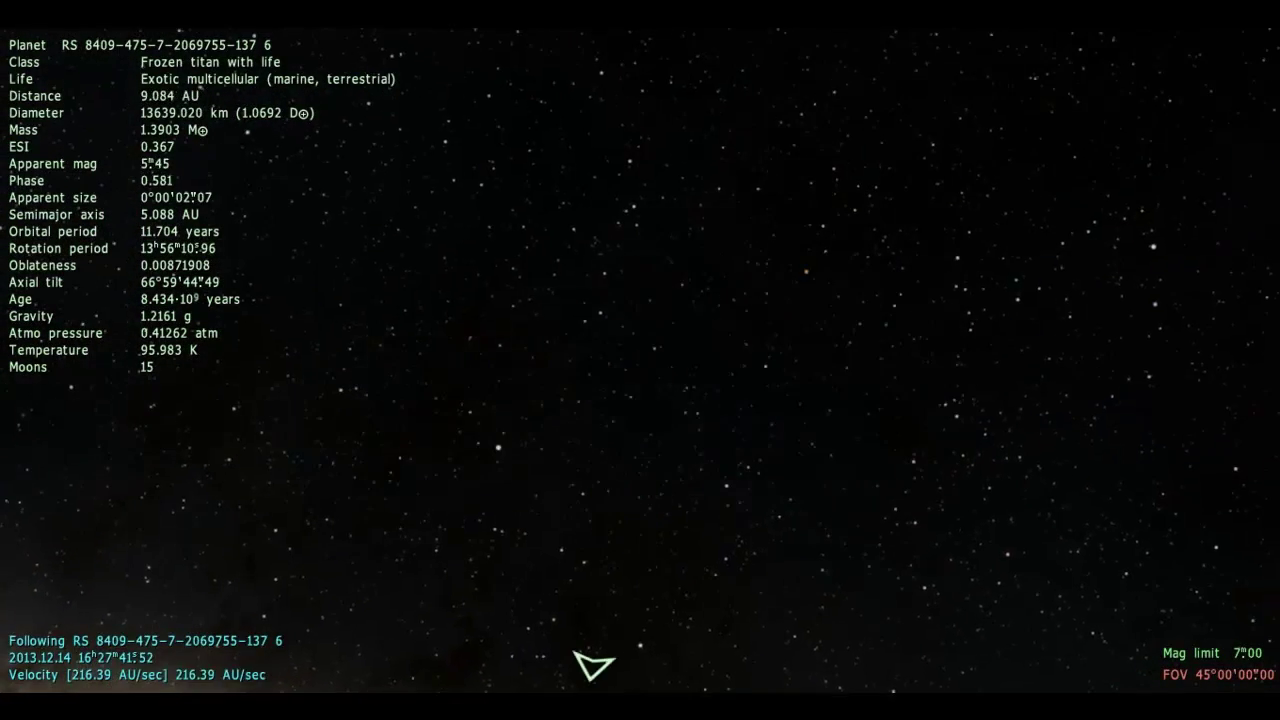
pyautogui.press('c')
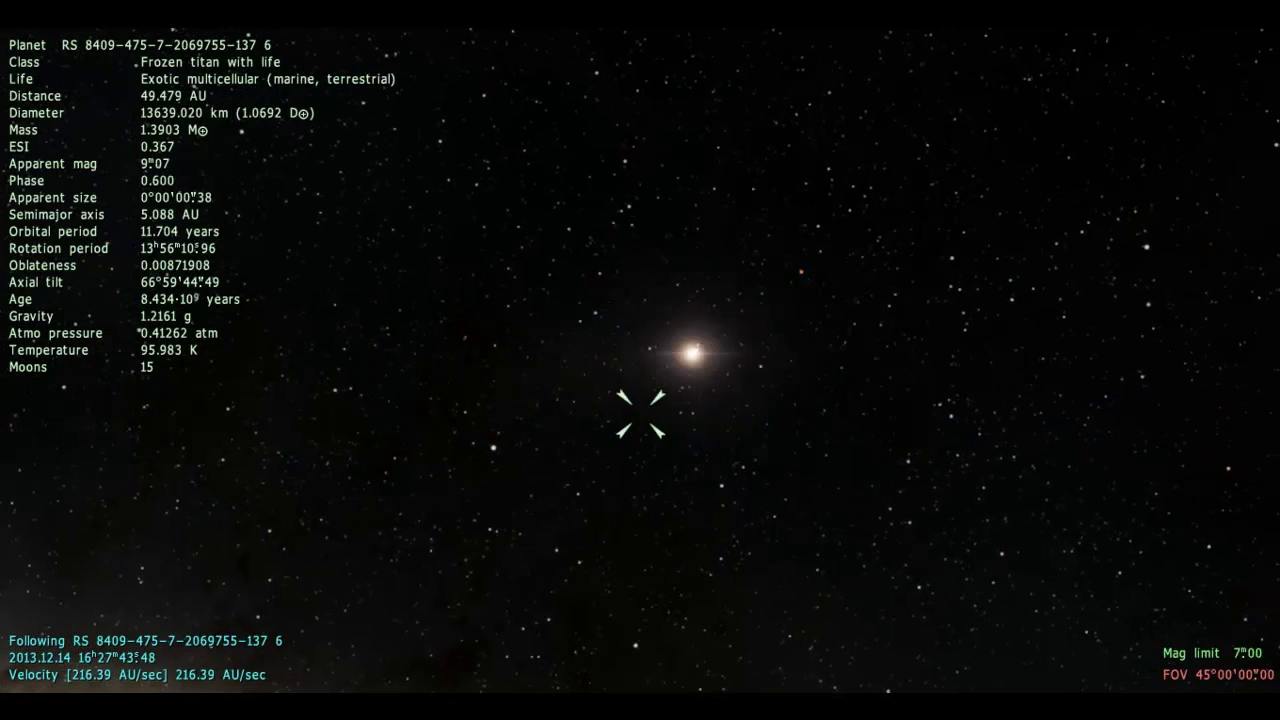
pyautogui.press('w')
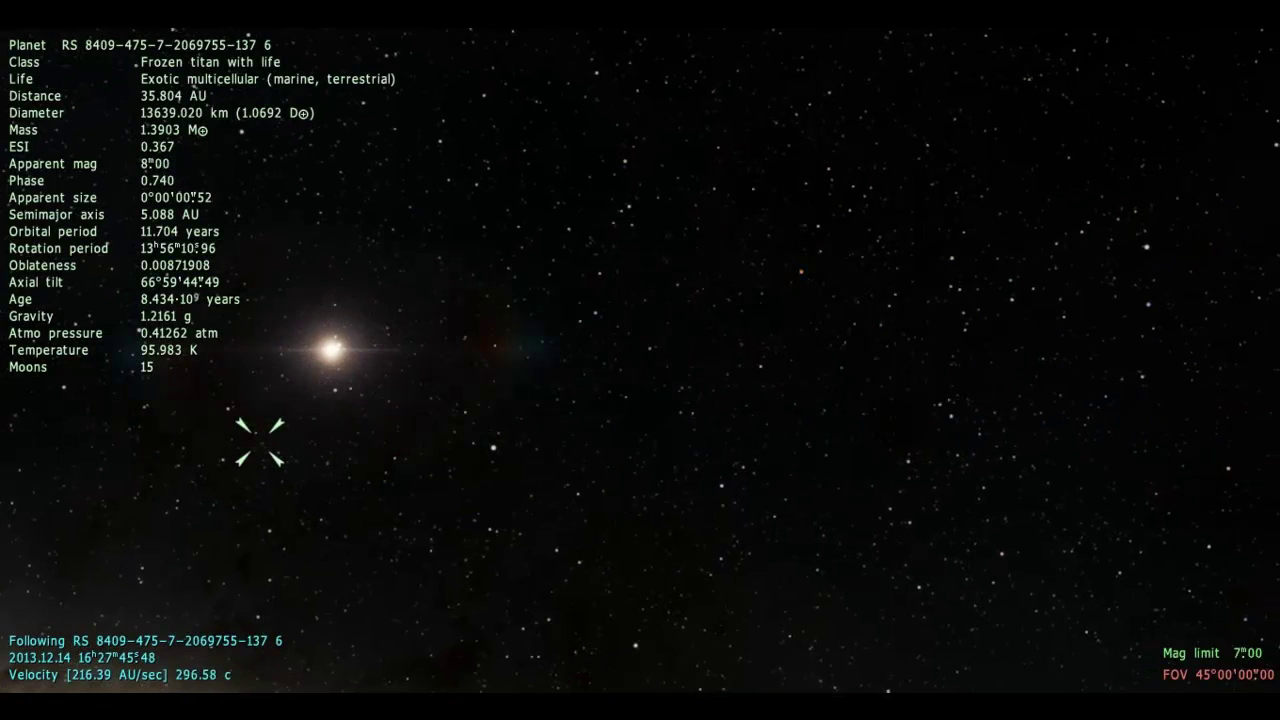
pyautogui.press('w')
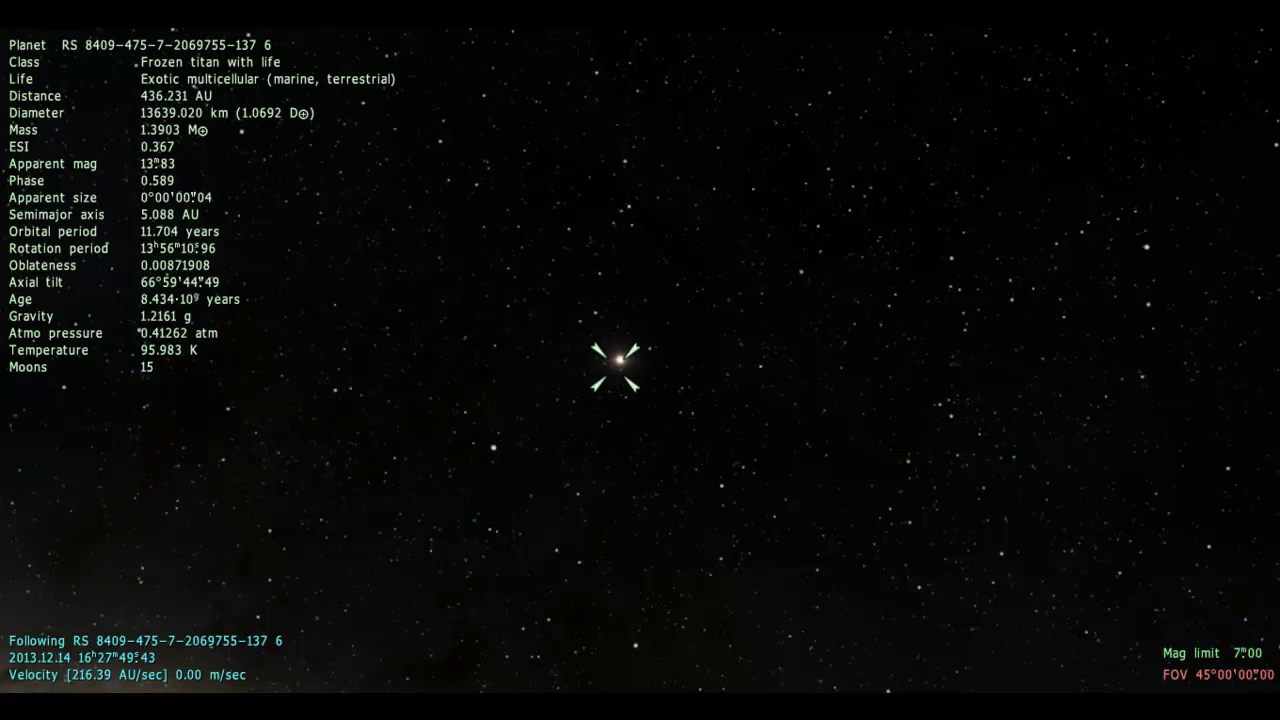
pyautogui.press('s')
pyautogui.scroll(1, 640, 360)
pyautogui.scroll(1, 640, 360)
pyautogui.scroll(1, 640, 360)
pyautogui.scroll(1, 640, 360)
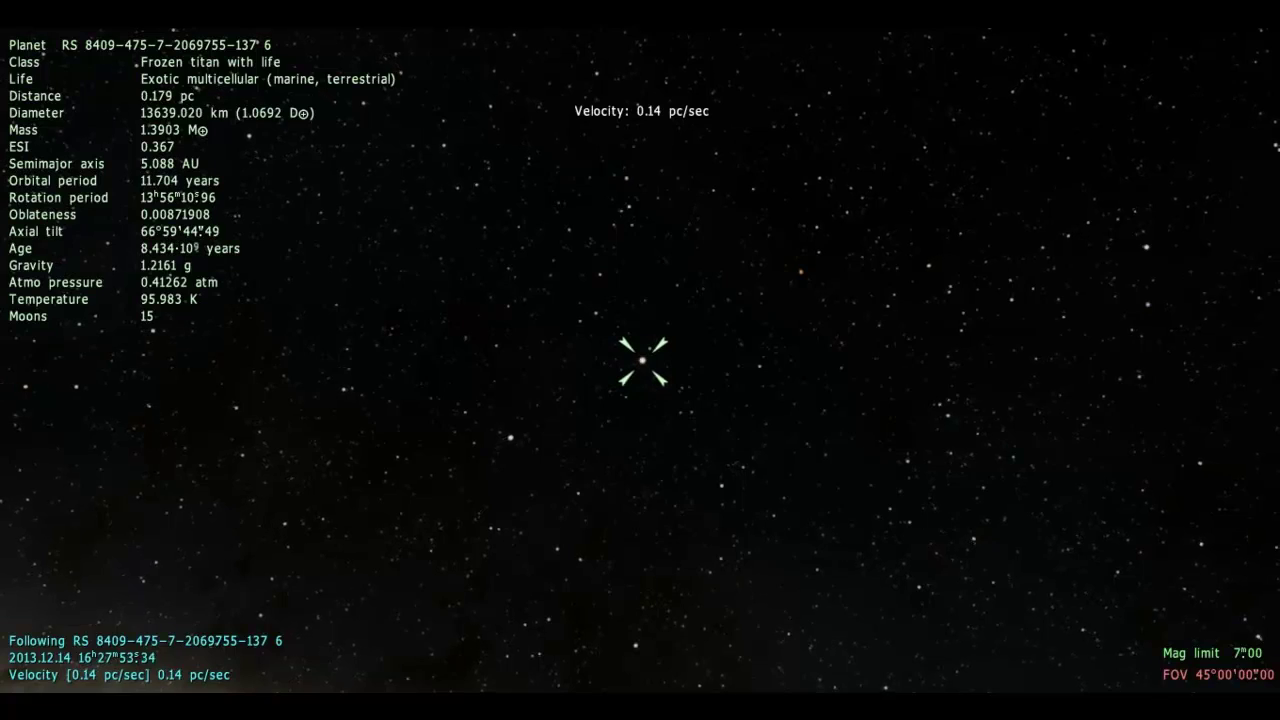
pyautogui.scroll(1, 640, 360)
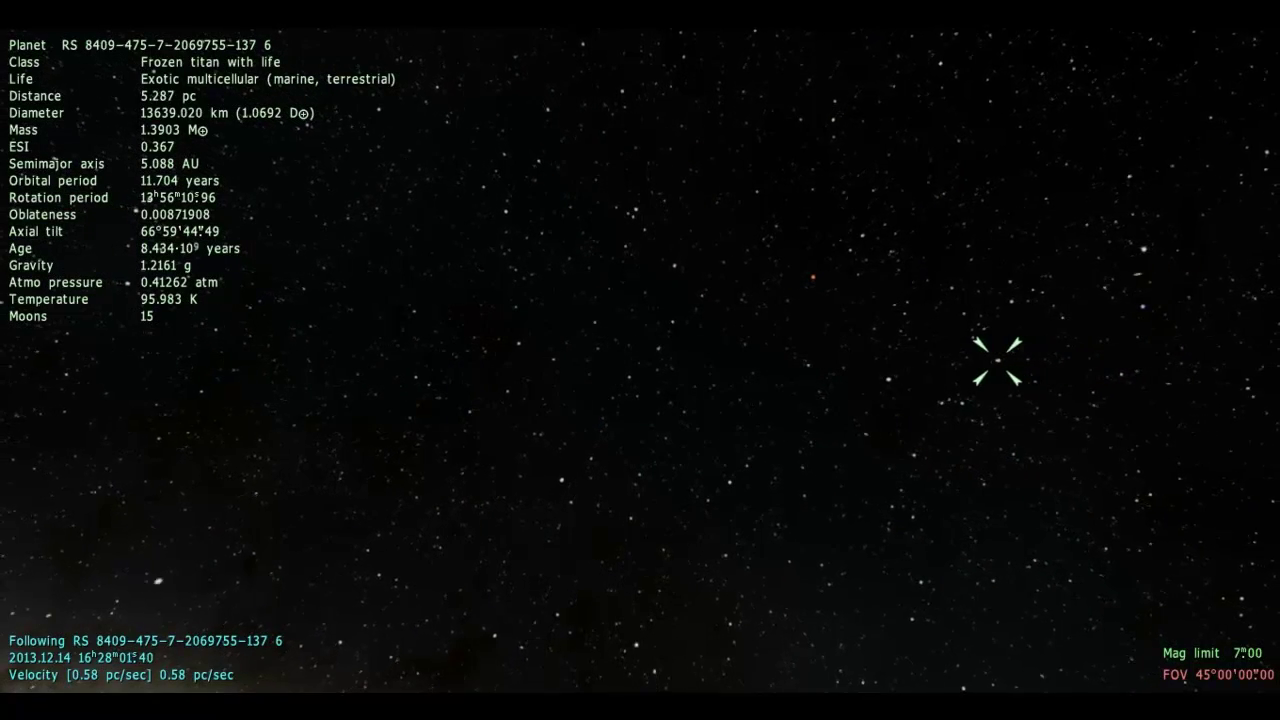
pyautogui.scroll(4, 640, 360)
pyautogui.scroll(1, 640, 360)
pyautogui.scroll(3, 640, 360)
pyautogui.press('z')
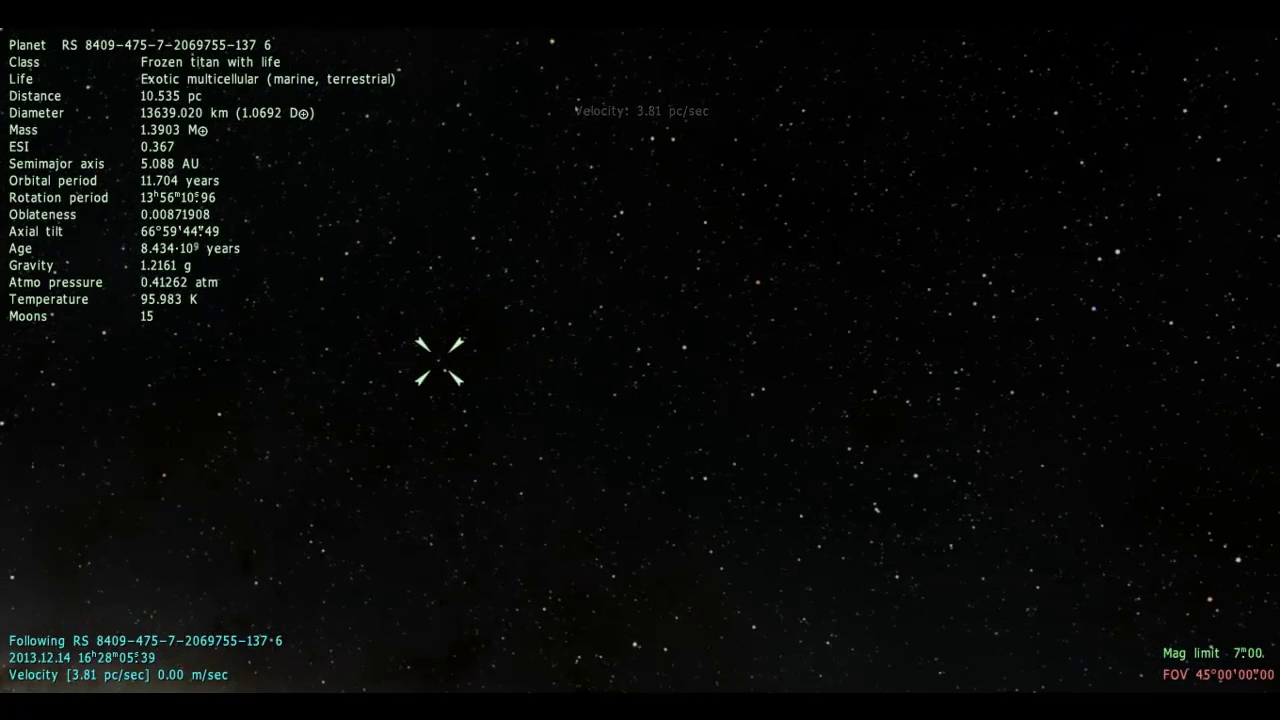
# - Fly to carbon star HIP 107129, speeding up, then slowing to about 9.5 AU
pyautogui.press('w')
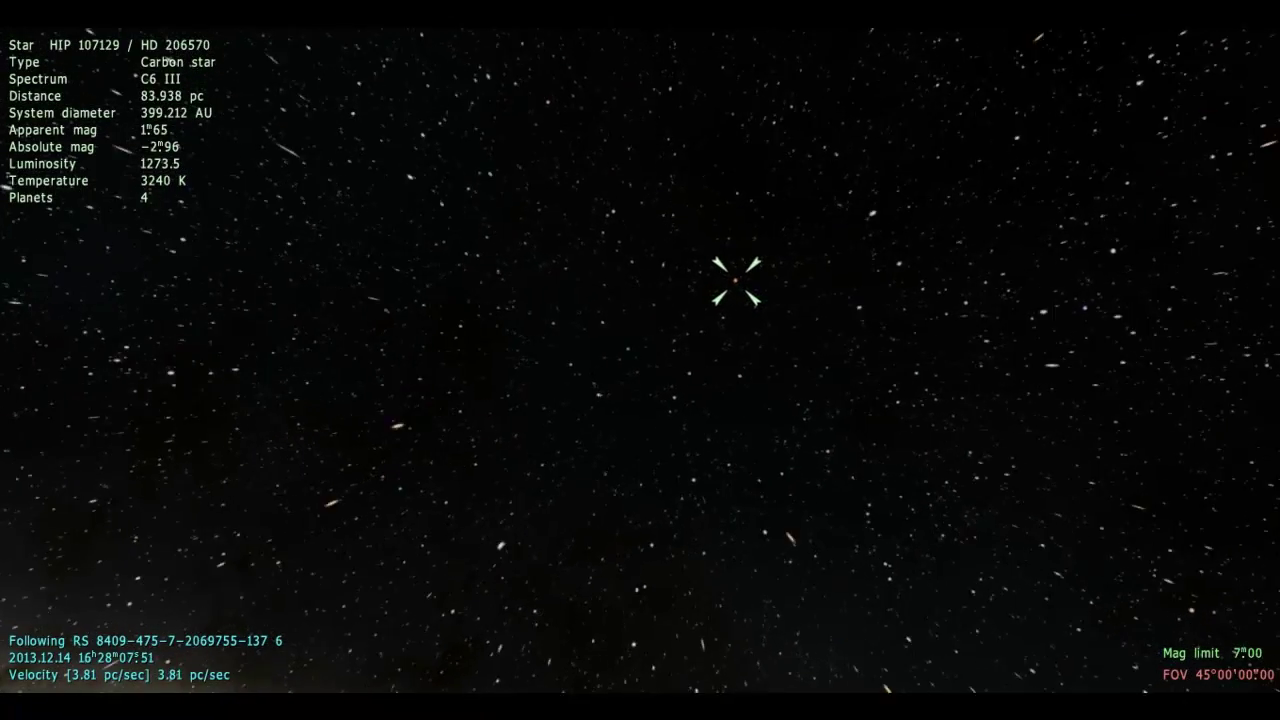
pyautogui.press('z')
pyautogui.press('w')
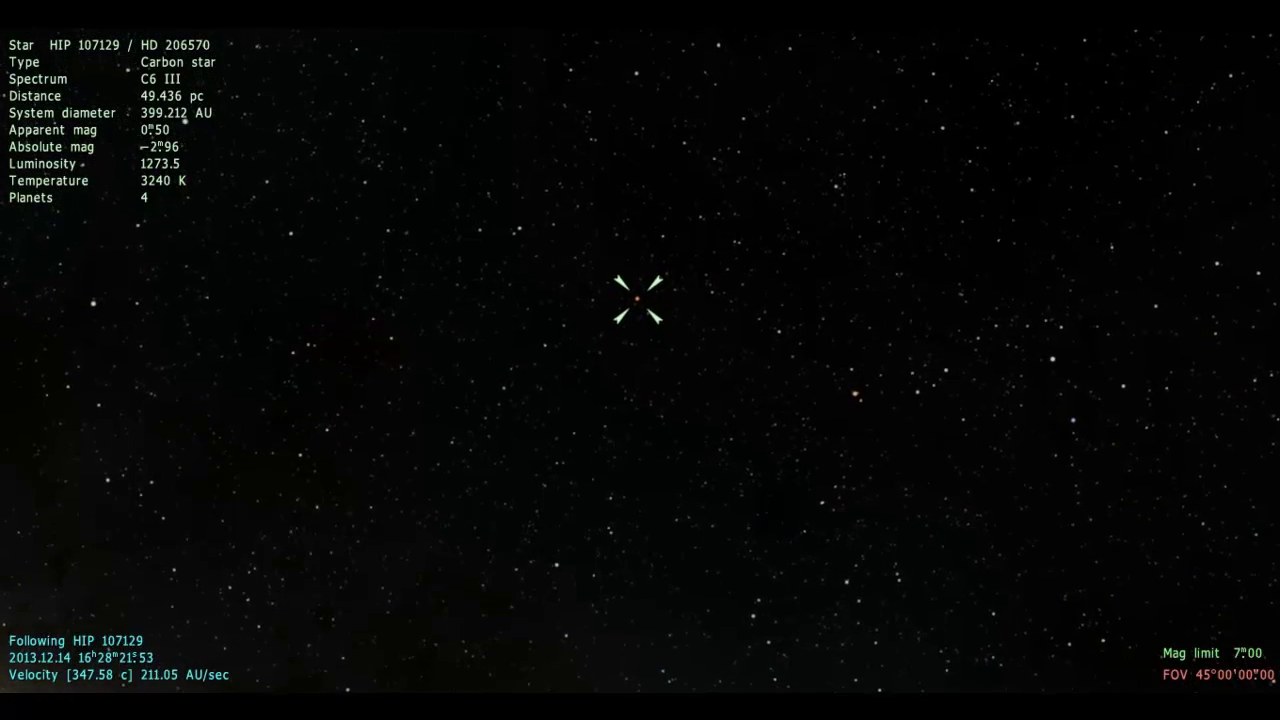
pyautogui.press('a')
pyautogui.press('a')
pyautogui.press('a')
pyautogui.press('a')
pyautogui.press('a')
pyautogui.press('a')
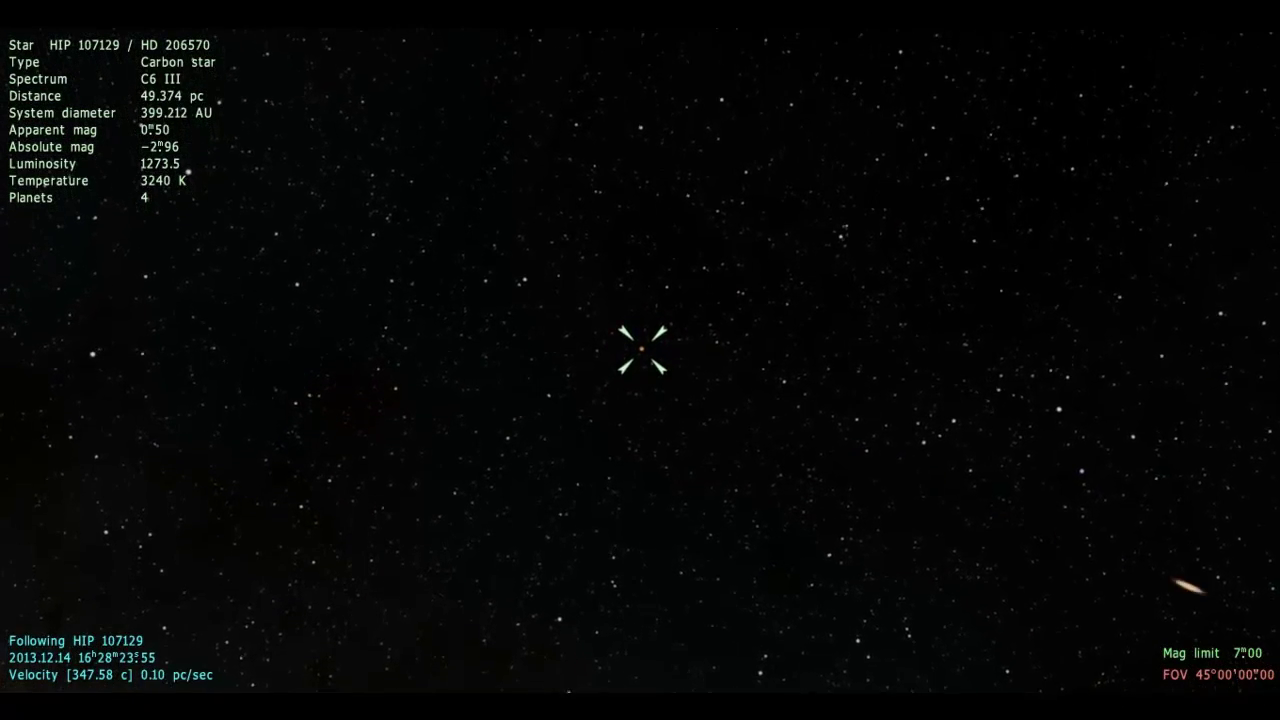
pyautogui.press('a')
pyautogui.press('a')
pyautogui.press('a')
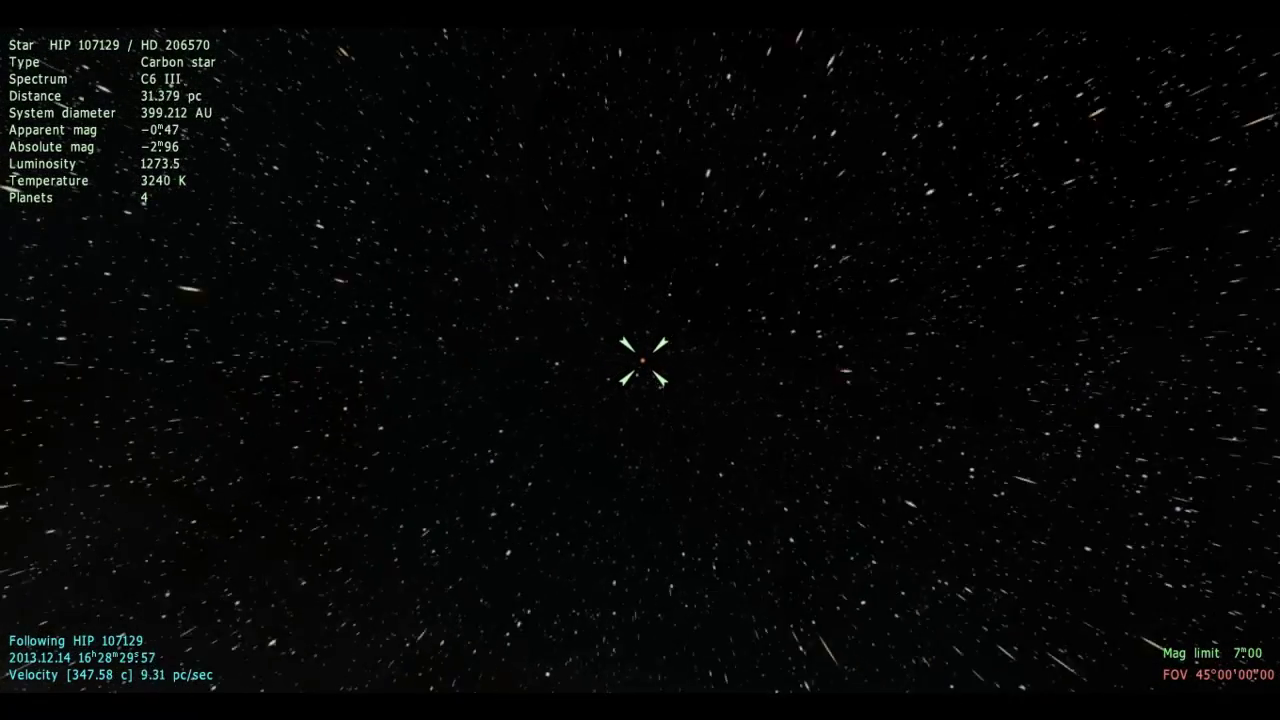
pyautogui.press('z')
pyautogui.press('z')
pyautogui.press('z')
pyautogui.press('z')
pyautogui.press('z')
pyautogui.press('z')
pyautogui.press('z')
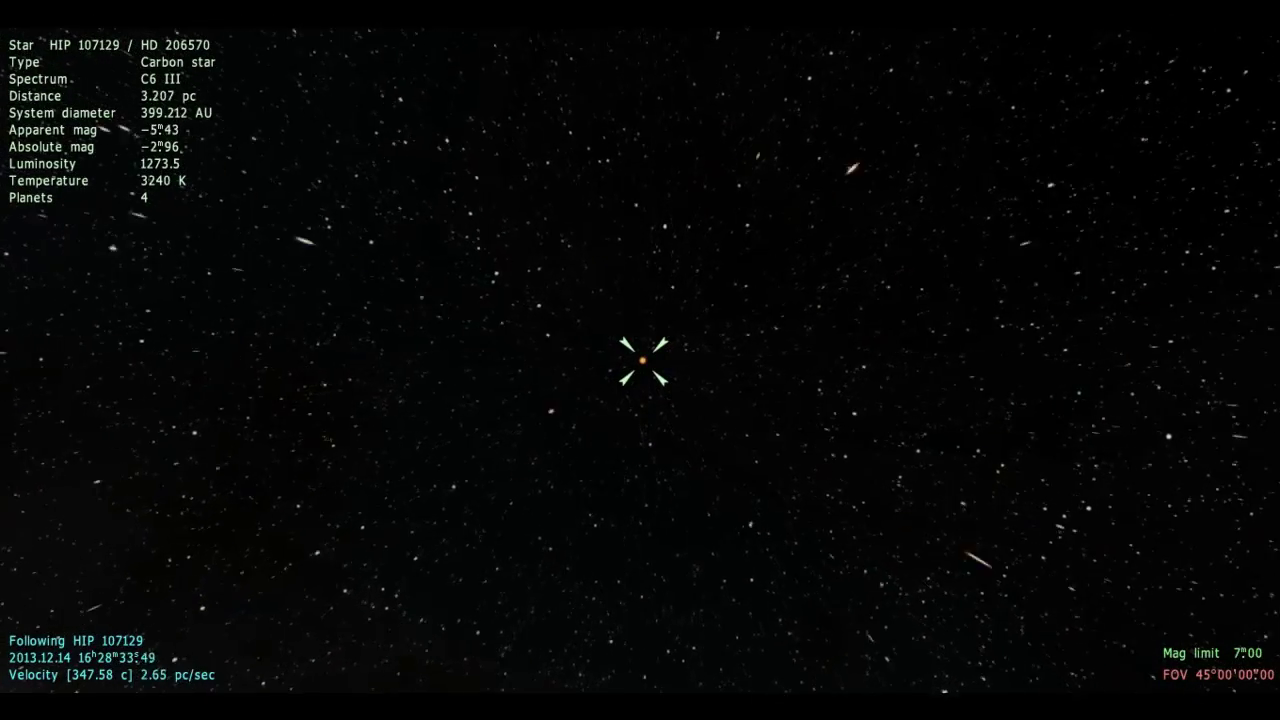
pyautogui.press('z')
pyautogui.press('z')
pyautogui.press('z')
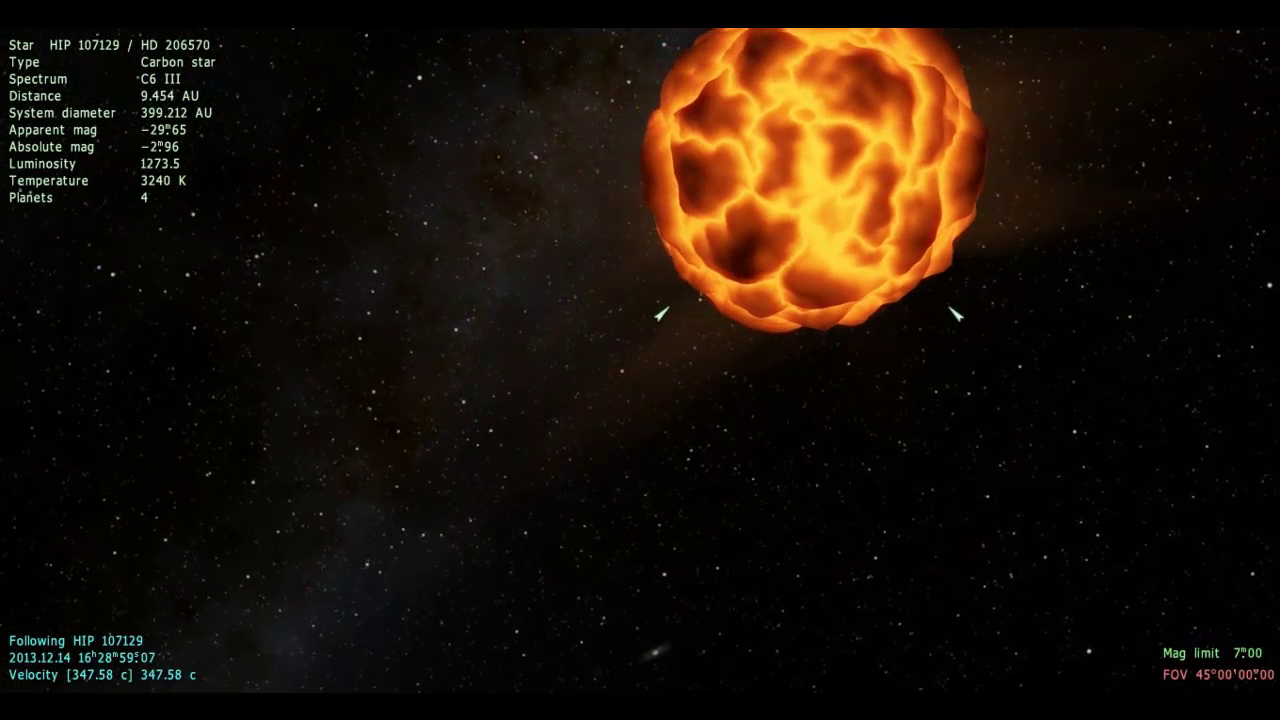
# - Swing around HIP 107129, swooping to about 5.3 AU, ending near 20.5 AU
pyautogui.press('s')
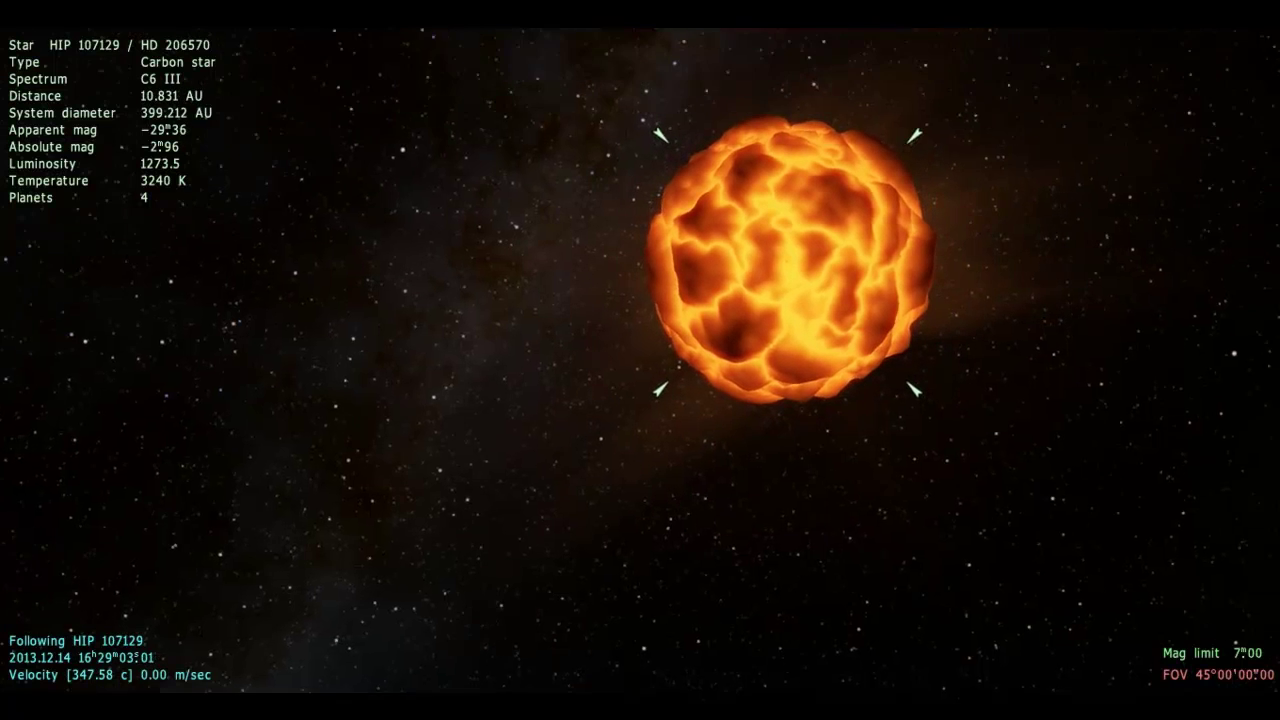
pyautogui.press('s')
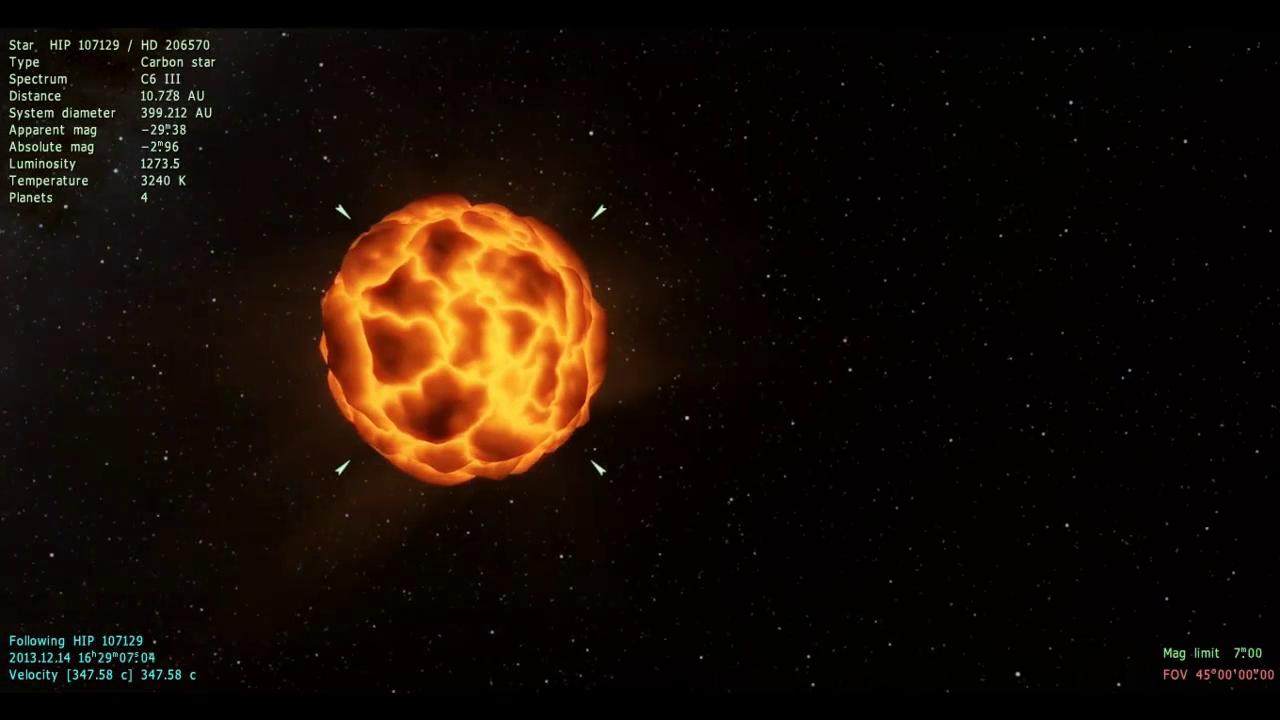
pyautogui.press('w')
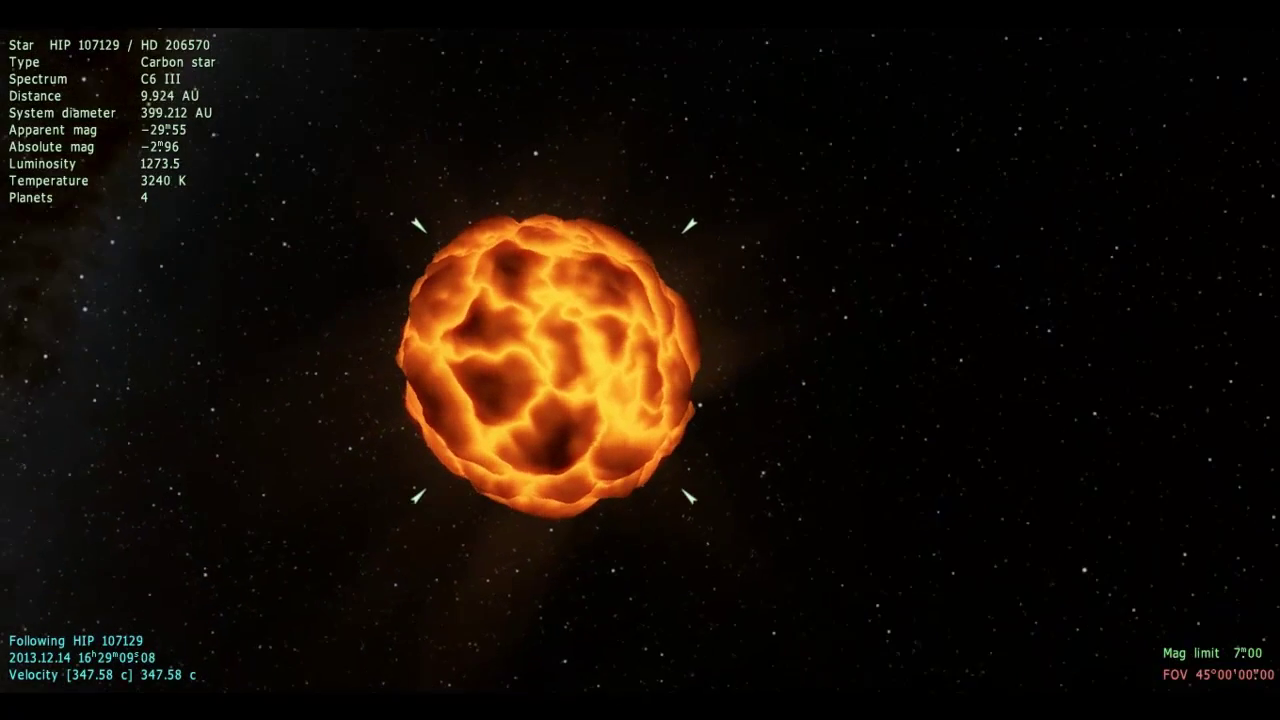
pyautogui.press('a')
pyautogui.press('w')
pyautogui.press('w')
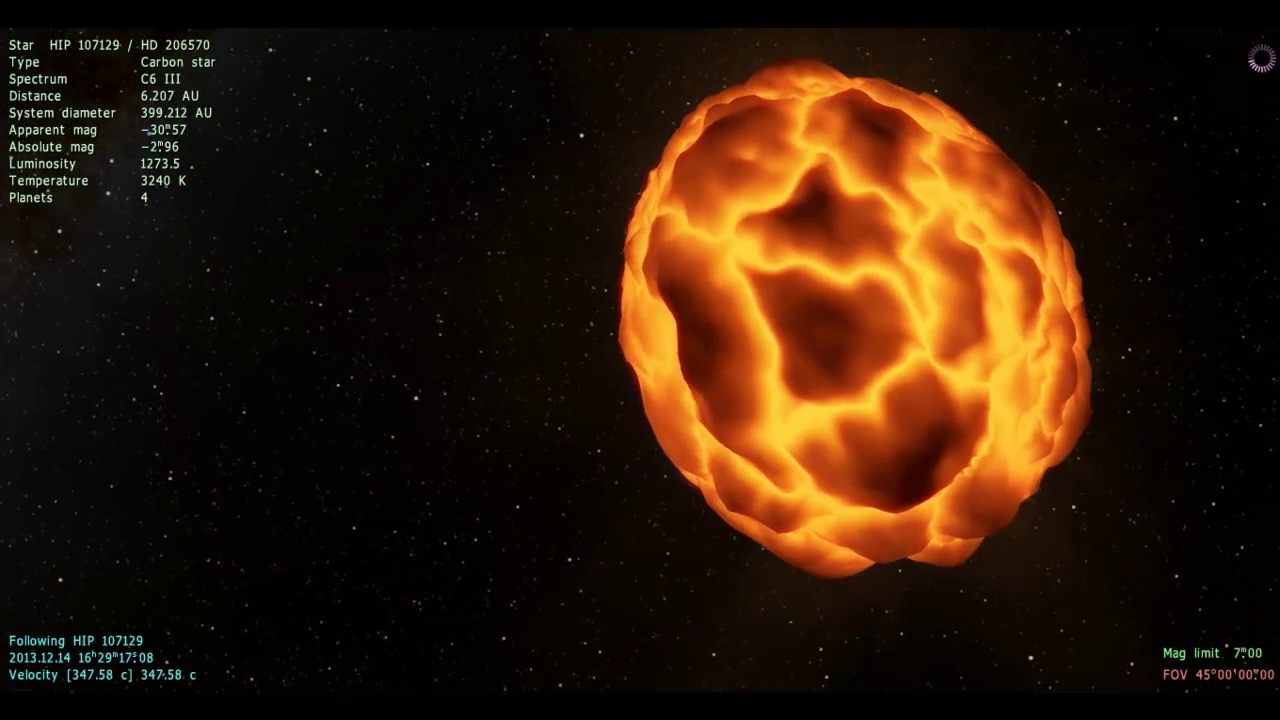
pyautogui.press('w')
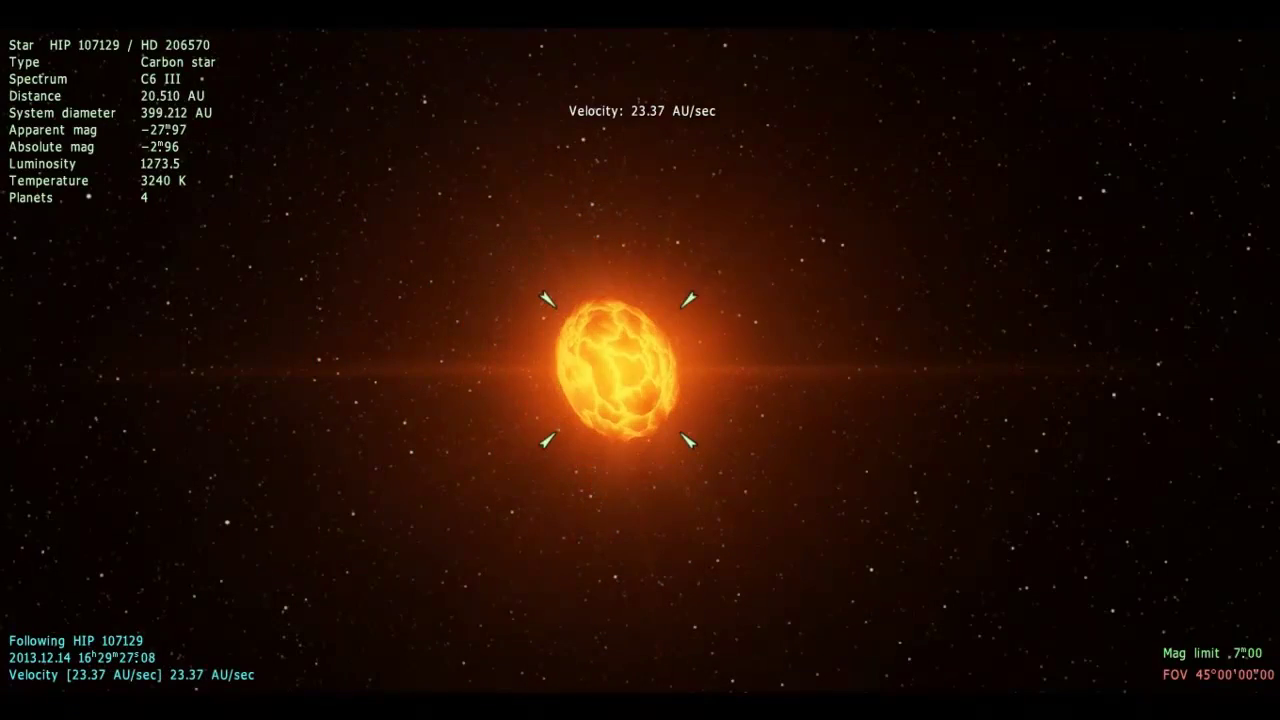
pyautogui.scroll(2, 640, 360)
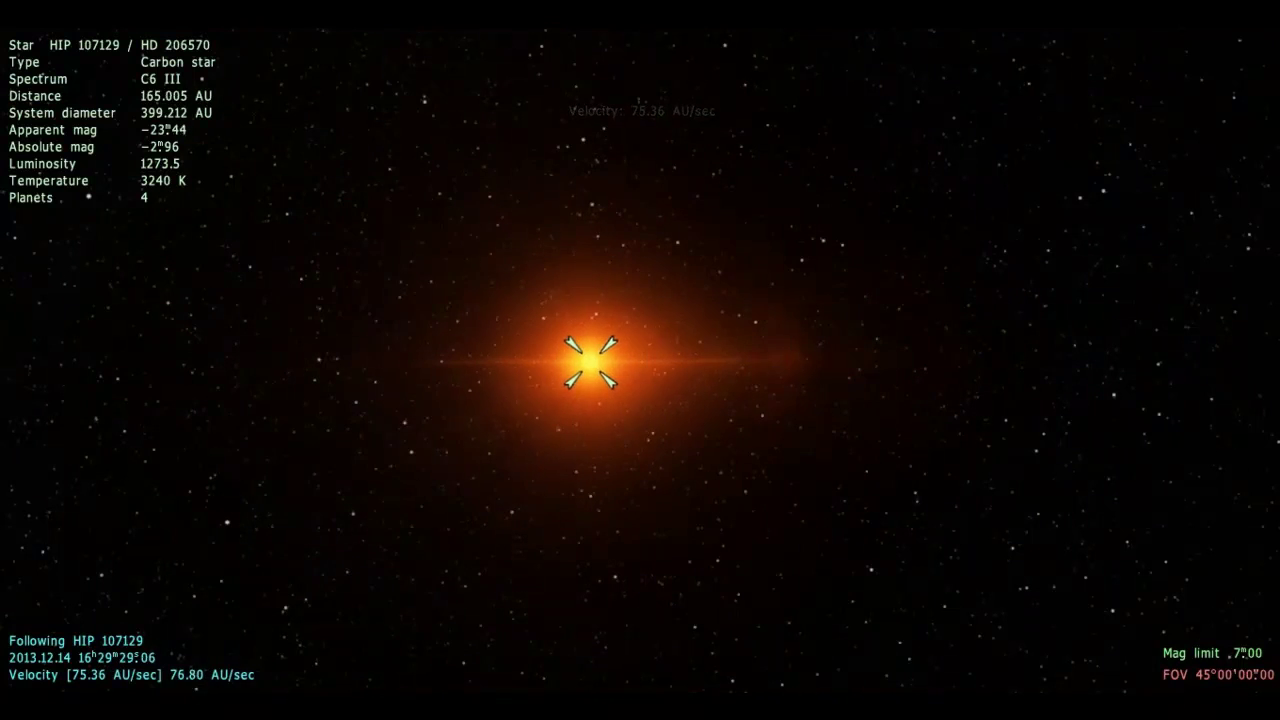
pyautogui.scroll(3, 640, 360)
pyautogui.scroll(2, 640, 360)
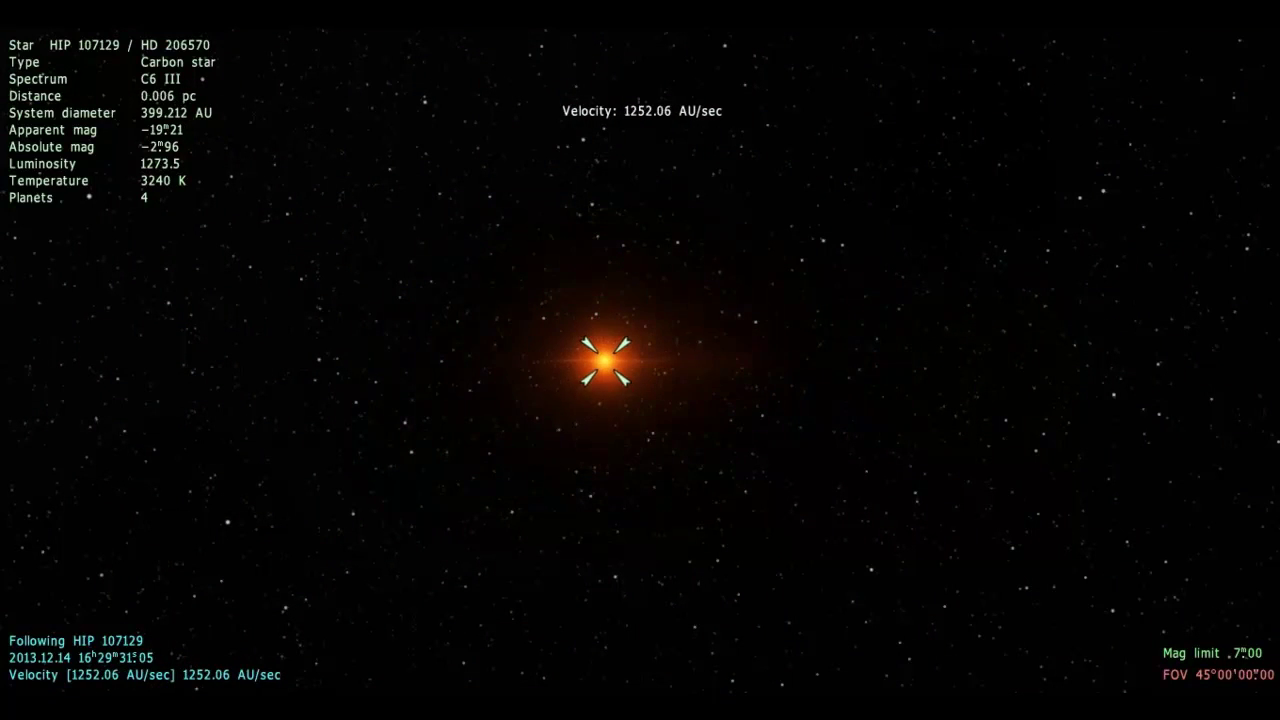
pyautogui.scroll(1, 640, 360)
# - Accelerate away from HIP 107129 to about 58.7 pc, with the Milky Way in view
pyautogui.press('a')
pyautogui.press('a')
pyautogui.scroll(3, 640, 360)
pyautogui.scroll(4, 640, 360)
pyautogui.scroll(1, 640, 360)
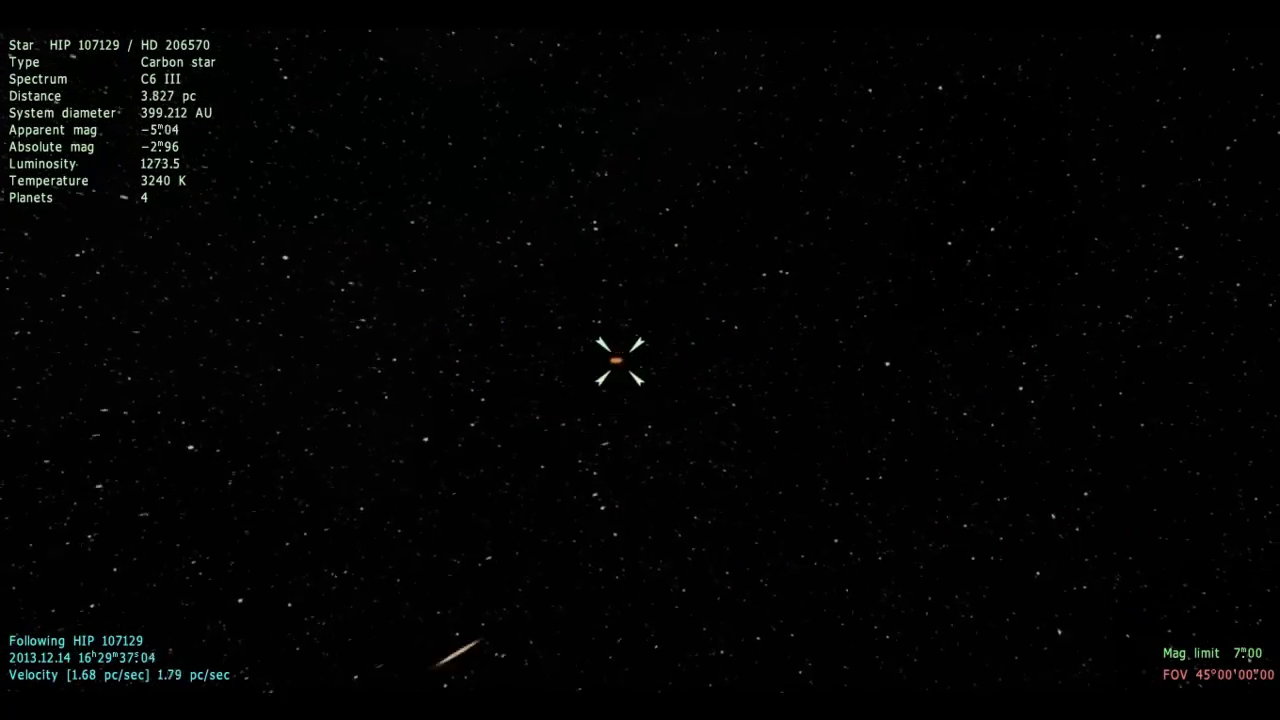
pyautogui.press('a')
pyautogui.press('a')
pyautogui.press('a')
pyautogui.press('a')
pyautogui.press('a')
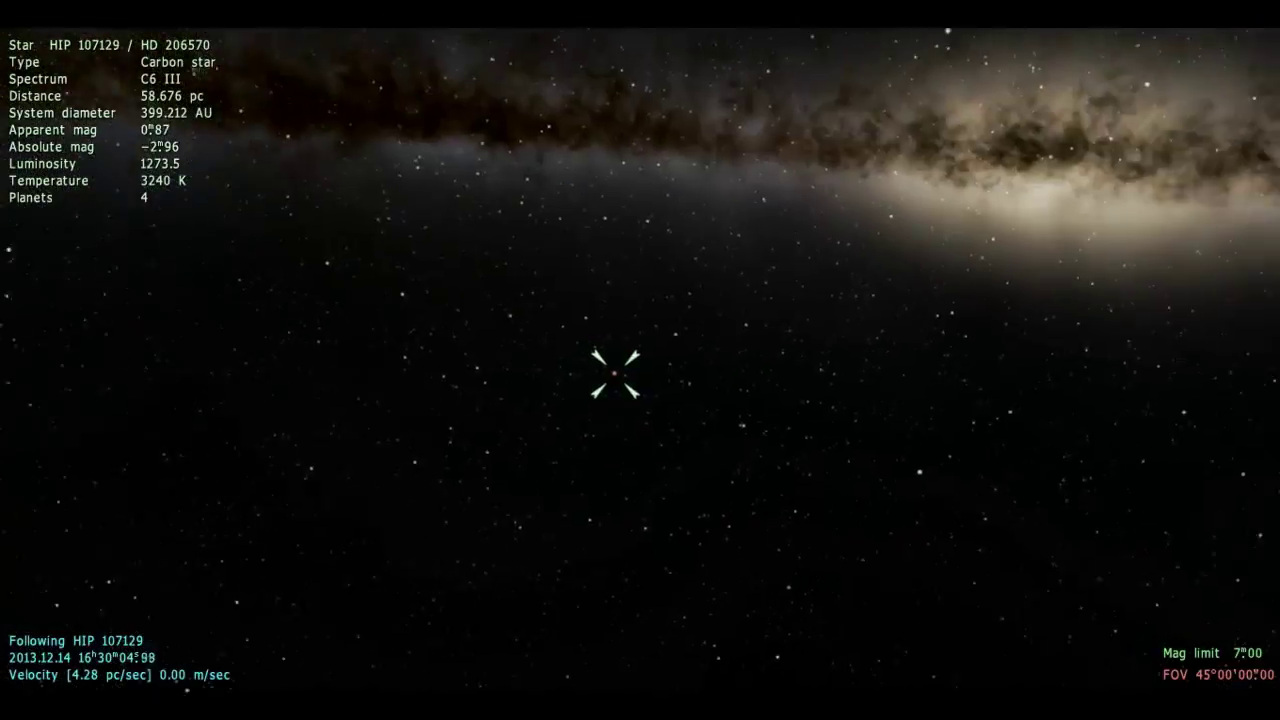
# - Cruise the starfield at up to about 90 pc/sec, turning toward red giant HIP 97651
pyautogui.press('w')
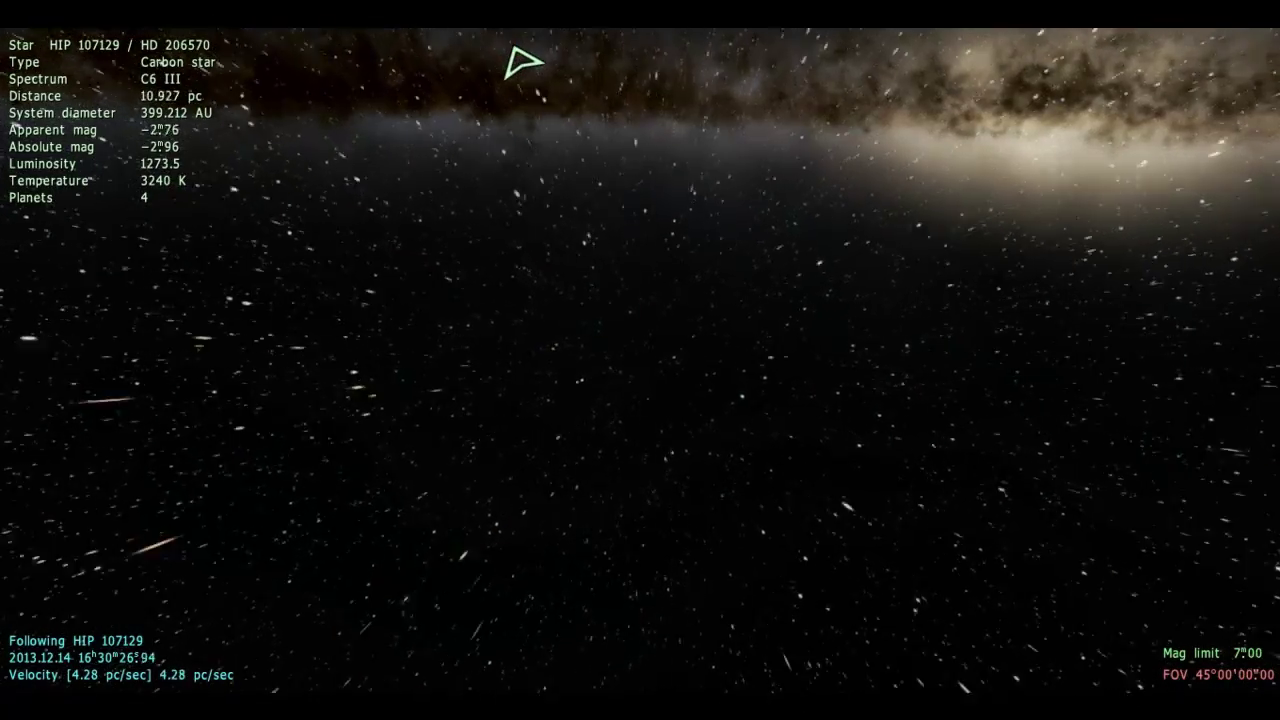
pyautogui.press('w')
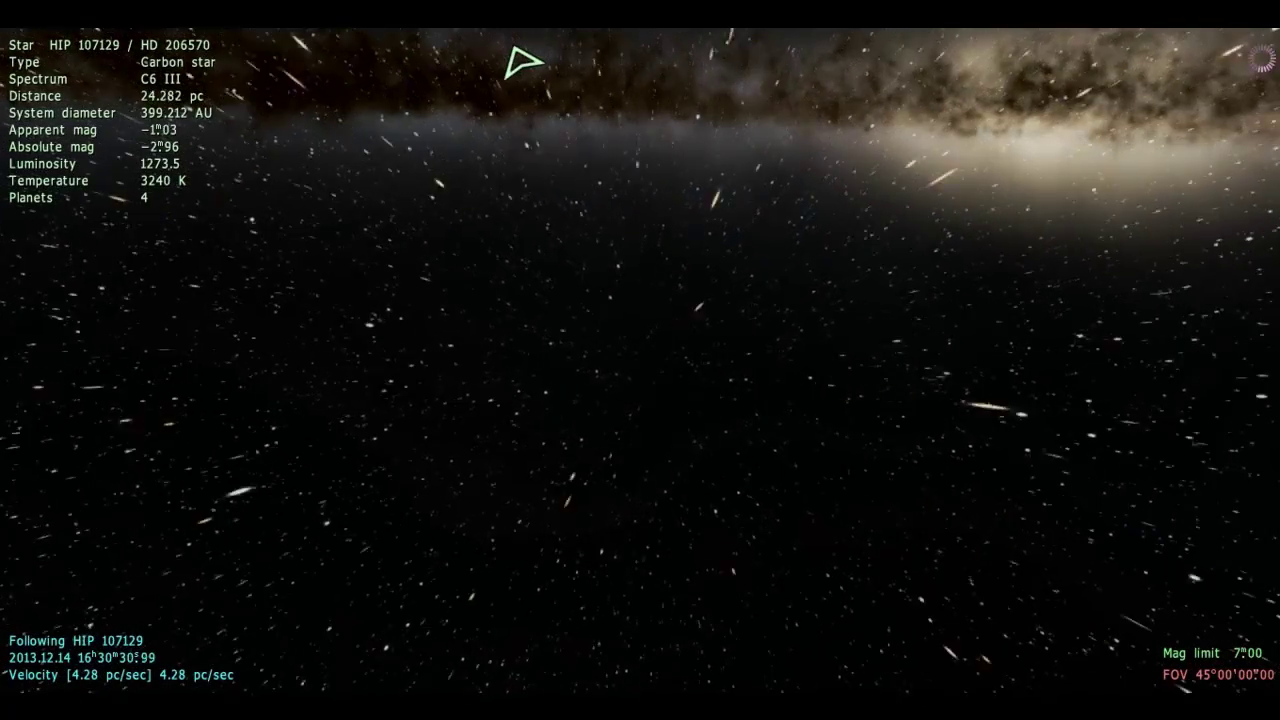
pyautogui.press('w')
pyautogui.press('w')
pyautogui.press('q')
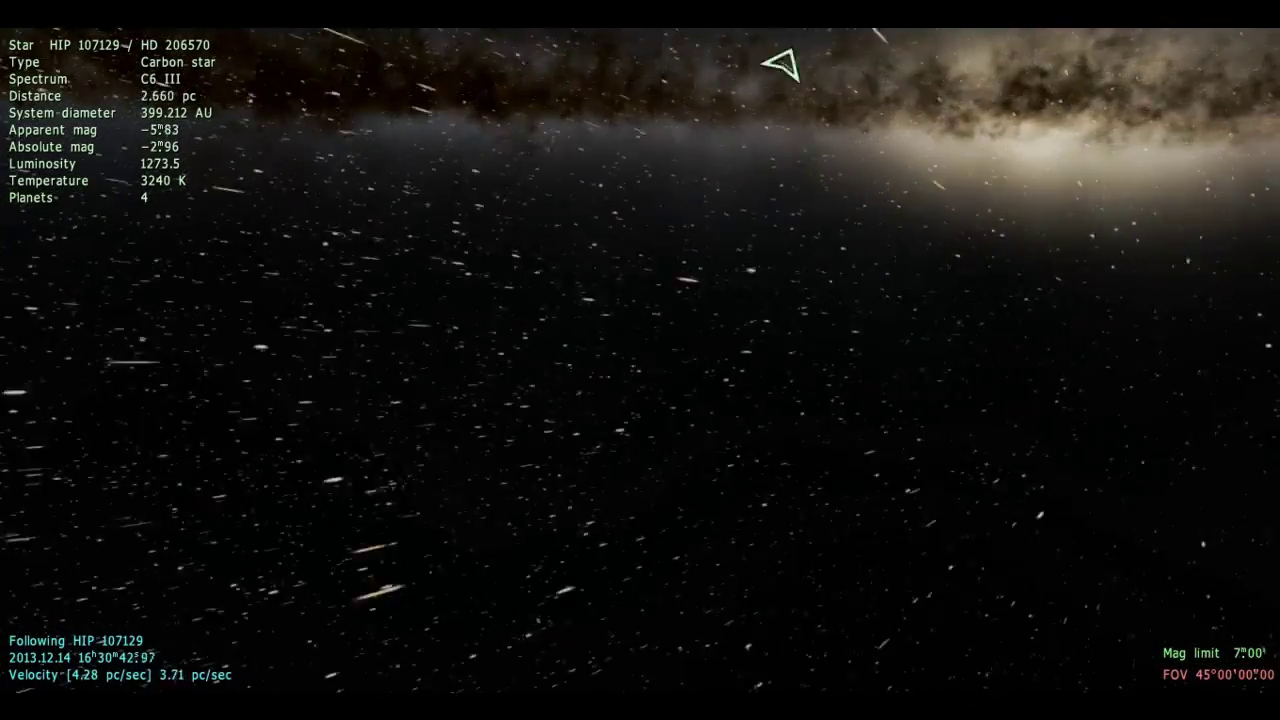
pyautogui.press('c')
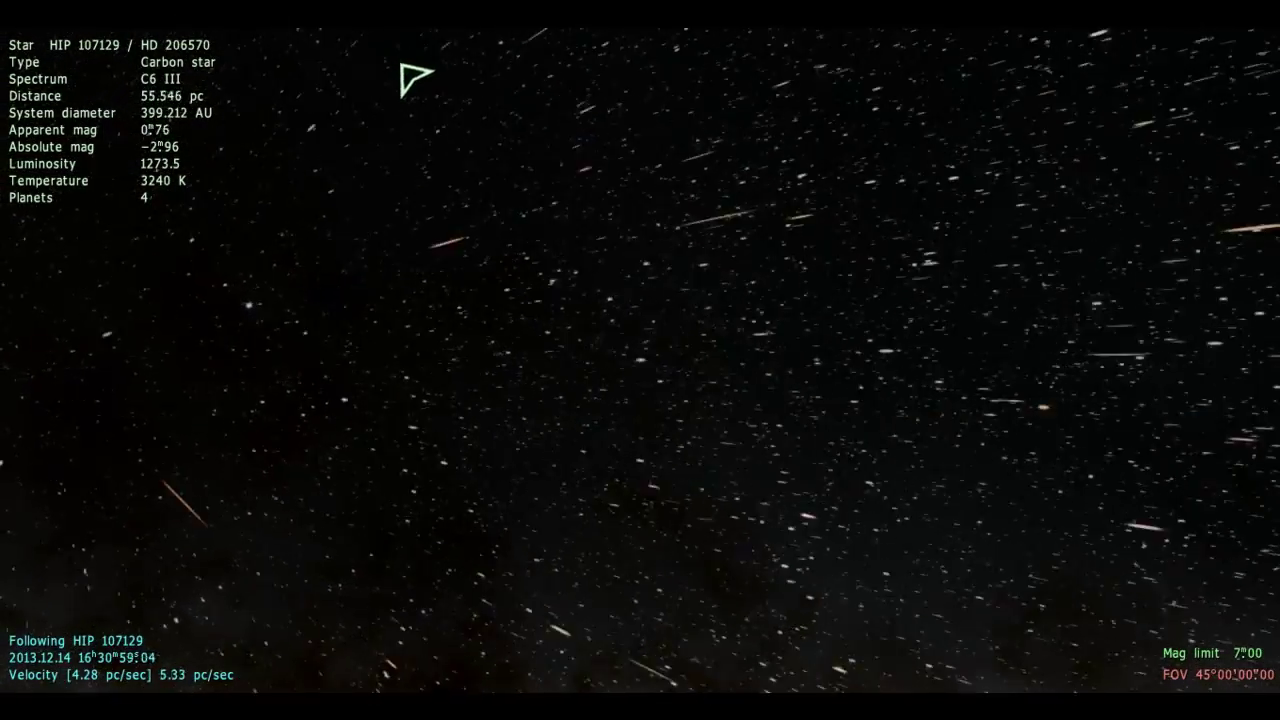
pyautogui.press('a')
pyautogui.press('a')
pyautogui.press('a')
pyautogui.press('a')
pyautogui.press('a')
pyautogui.press('a')
pyautogui.press('a')
pyautogui.press('a')
pyautogui.press('a')
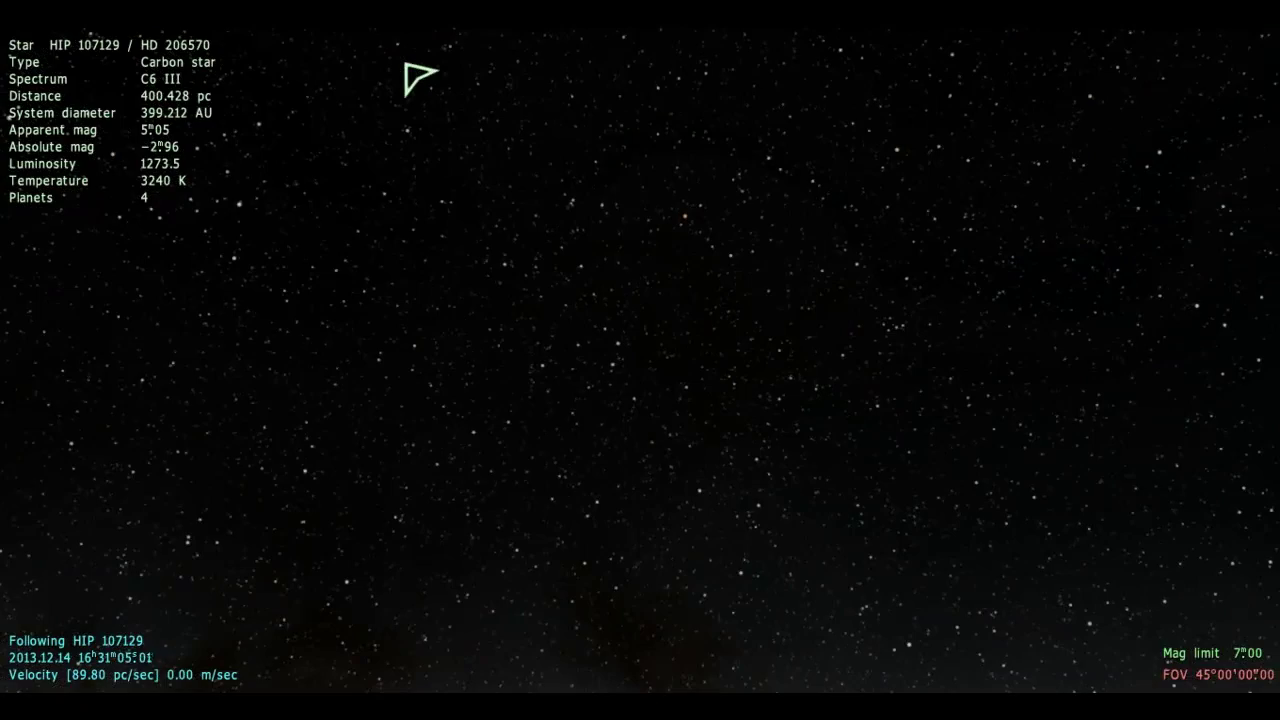
pyautogui.press('w')
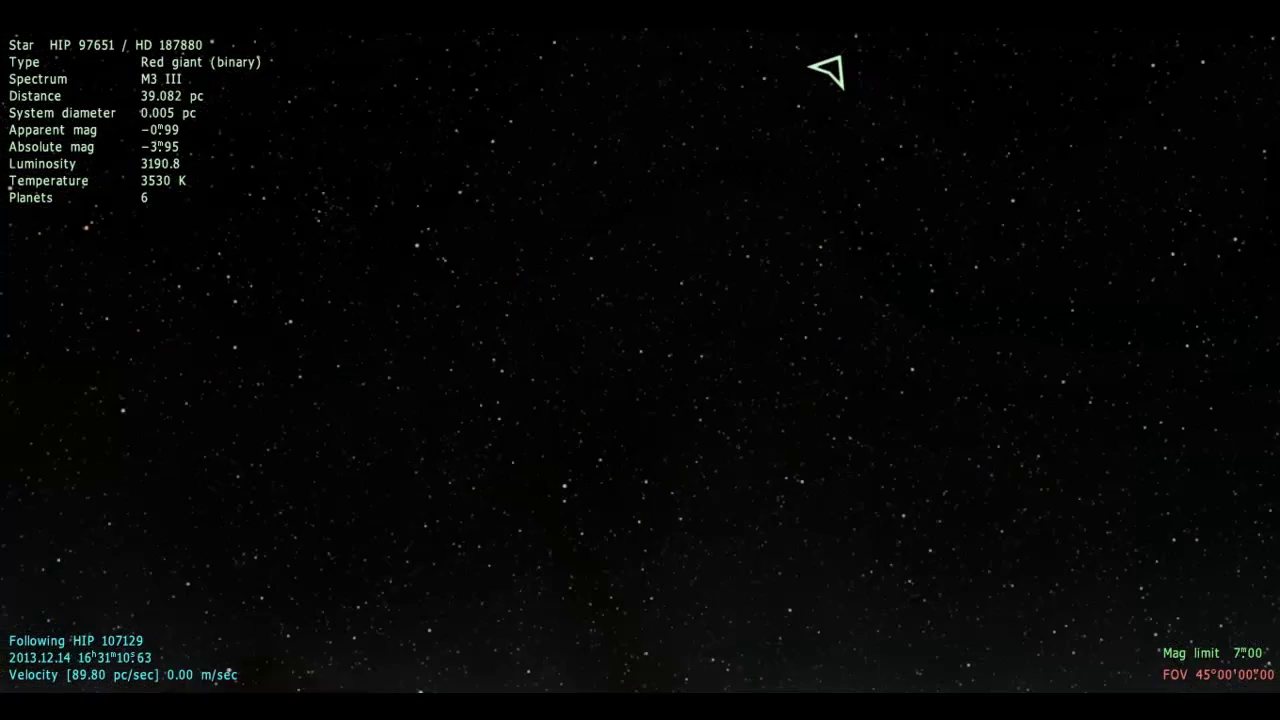
# - Cross the starfield, then centre and follow red giant HIP 97651
pyautogui.press('a')
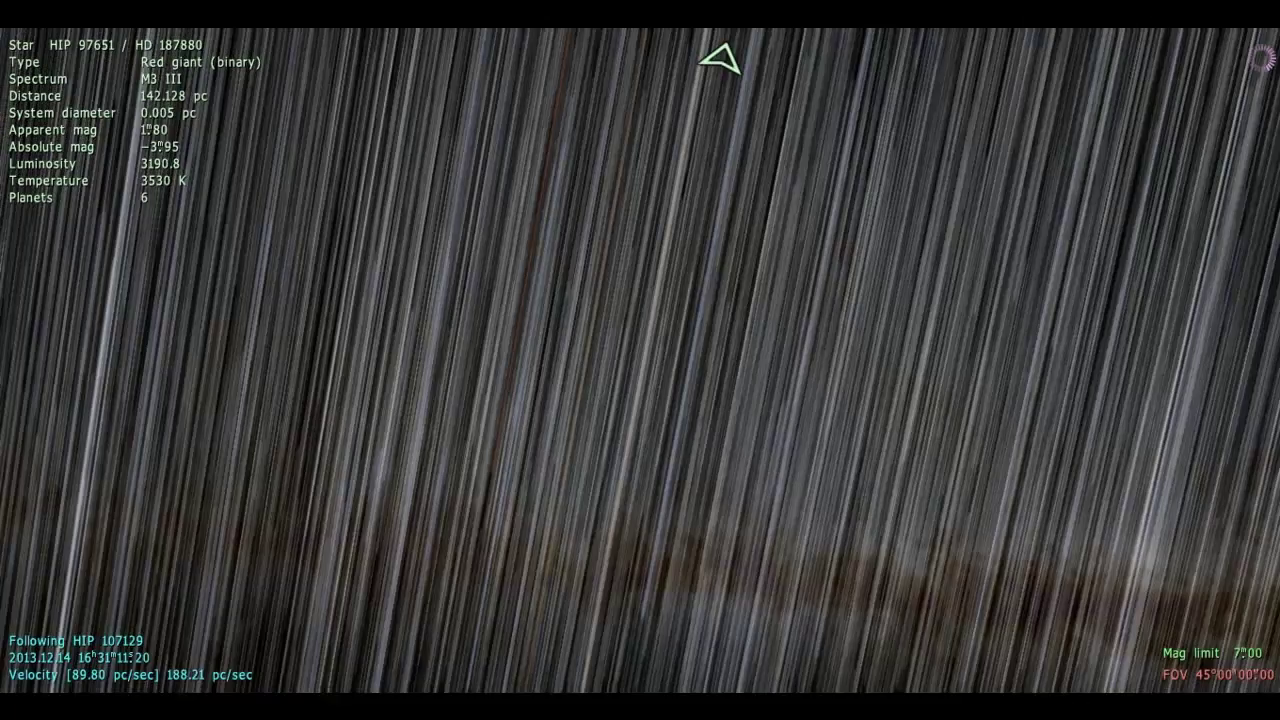
pyautogui.press('s')
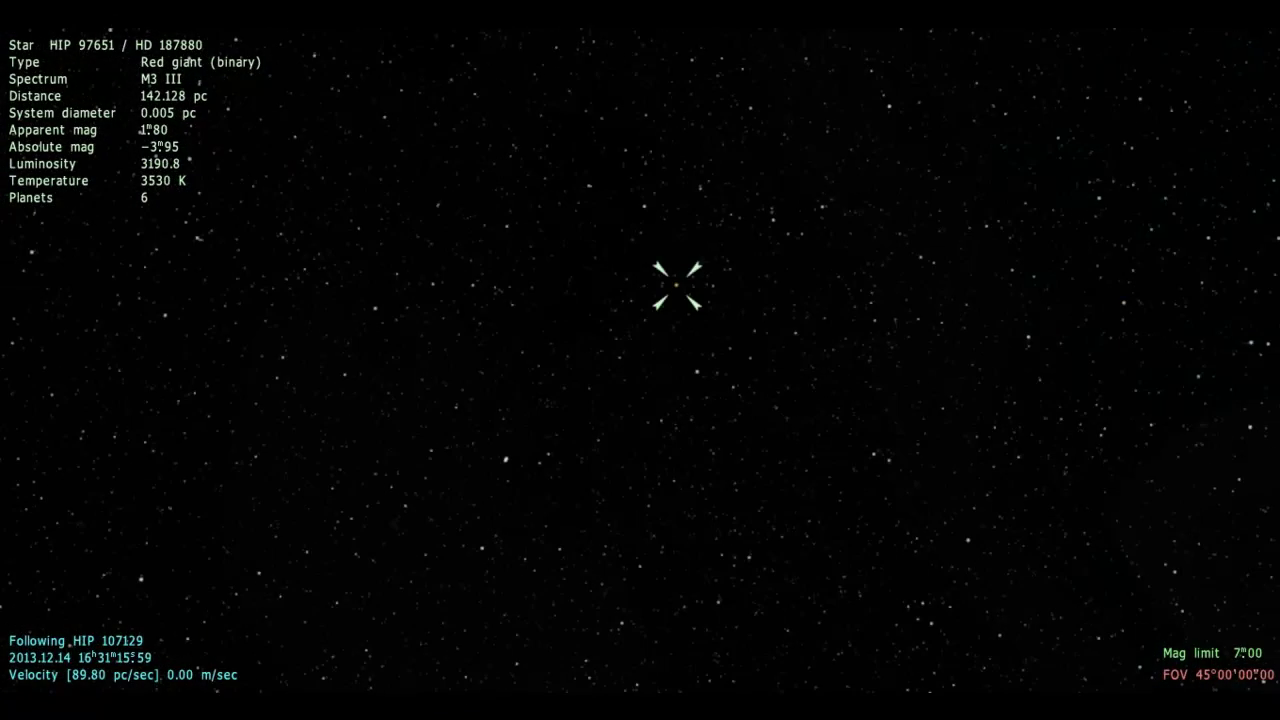
pyautogui.press('Home')
pyautogui.press('f')
# - Accelerate toward HIP 97651, streaking in from about 116.5 pc
pyautogui.press('a')
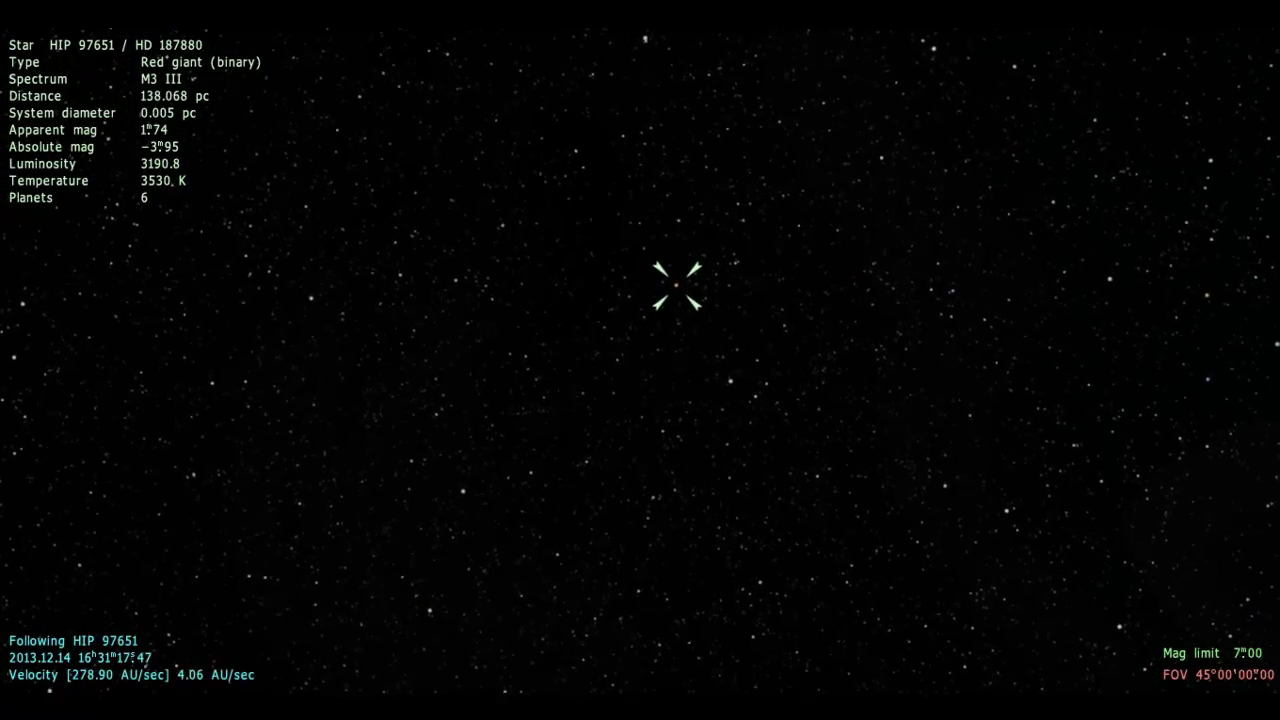
pyautogui.press('a')
pyautogui.press('a')
pyautogui.press('a')
pyautogui.press('a')
pyautogui.press('a')
pyautogui.press('a')
pyautogui.press('a')
pyautogui.press('a')
pyautogui.press('a')
pyautogui.press('a')
pyautogui.press('a')
pyautogui.press('a')
pyautogui.press('a')
pyautogui.press('a')
pyautogui.press('a')
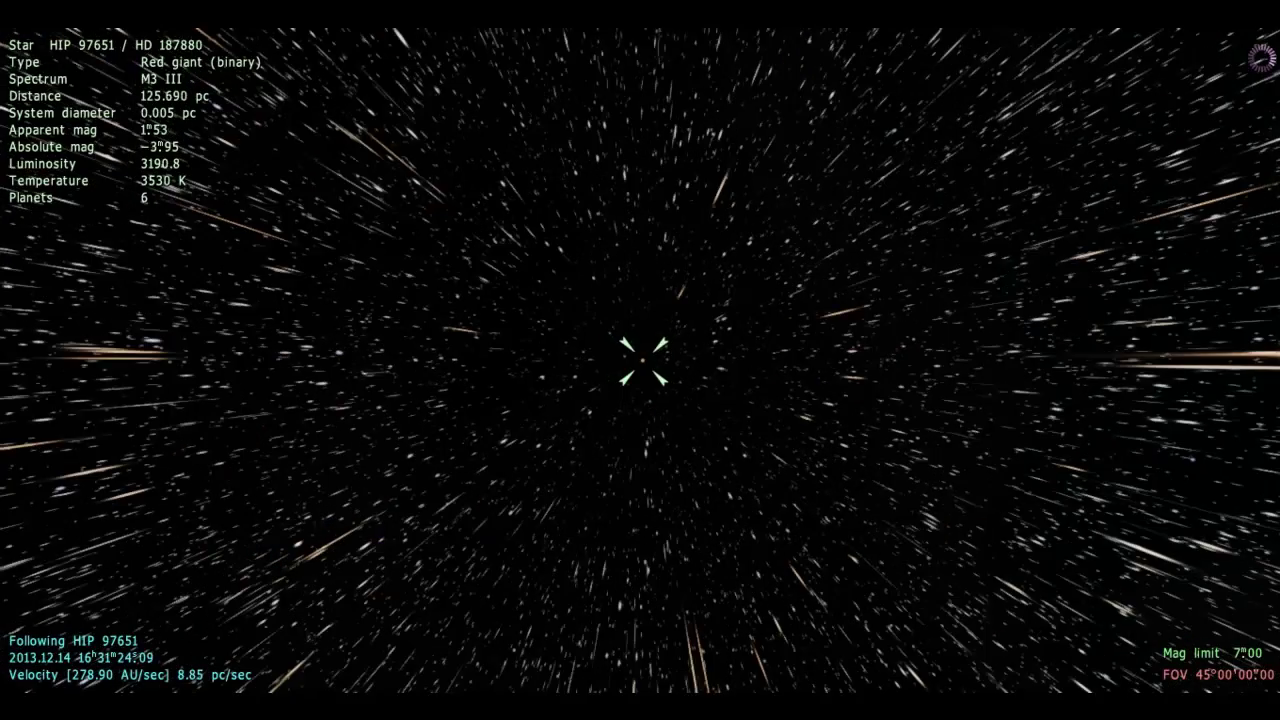
pyautogui.press('a')
pyautogui.press('a')
pyautogui.press('a')
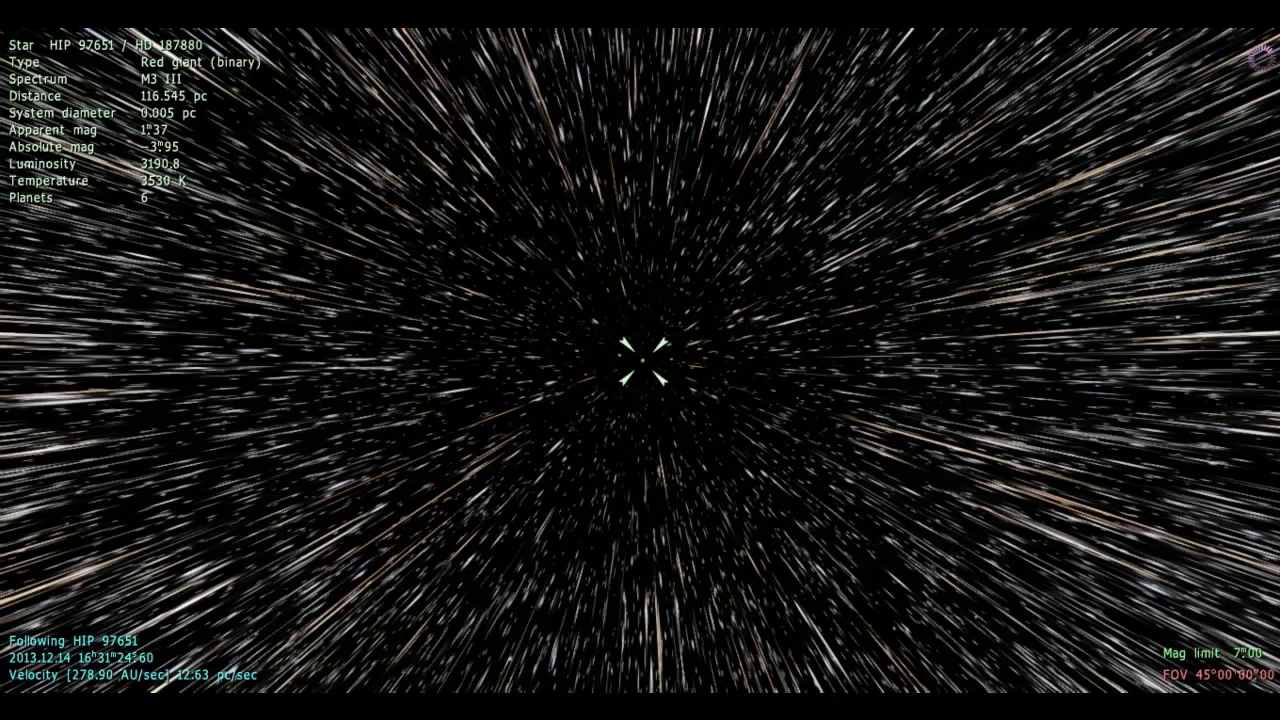
pyautogui.press('a')
pyautogui.press('a')
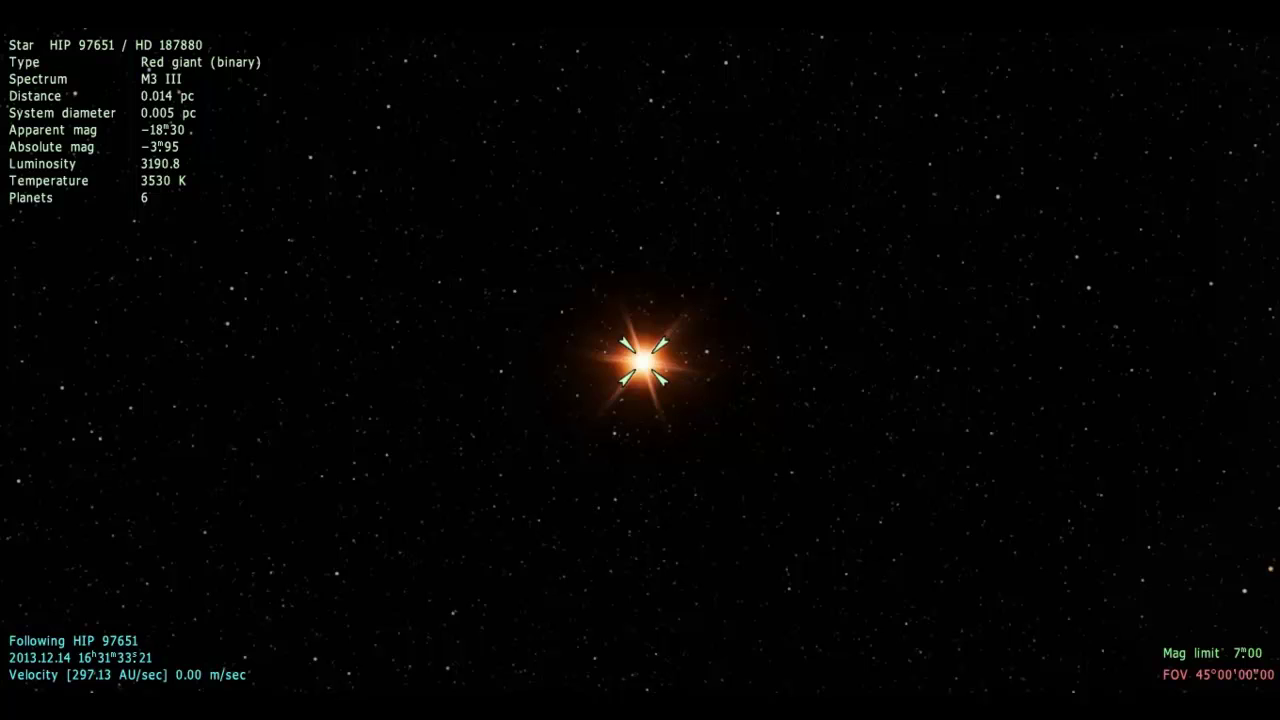
# - Speed up the approach to red giant HIP 97651, turning back to keep it centred
pyautogui.press('w')
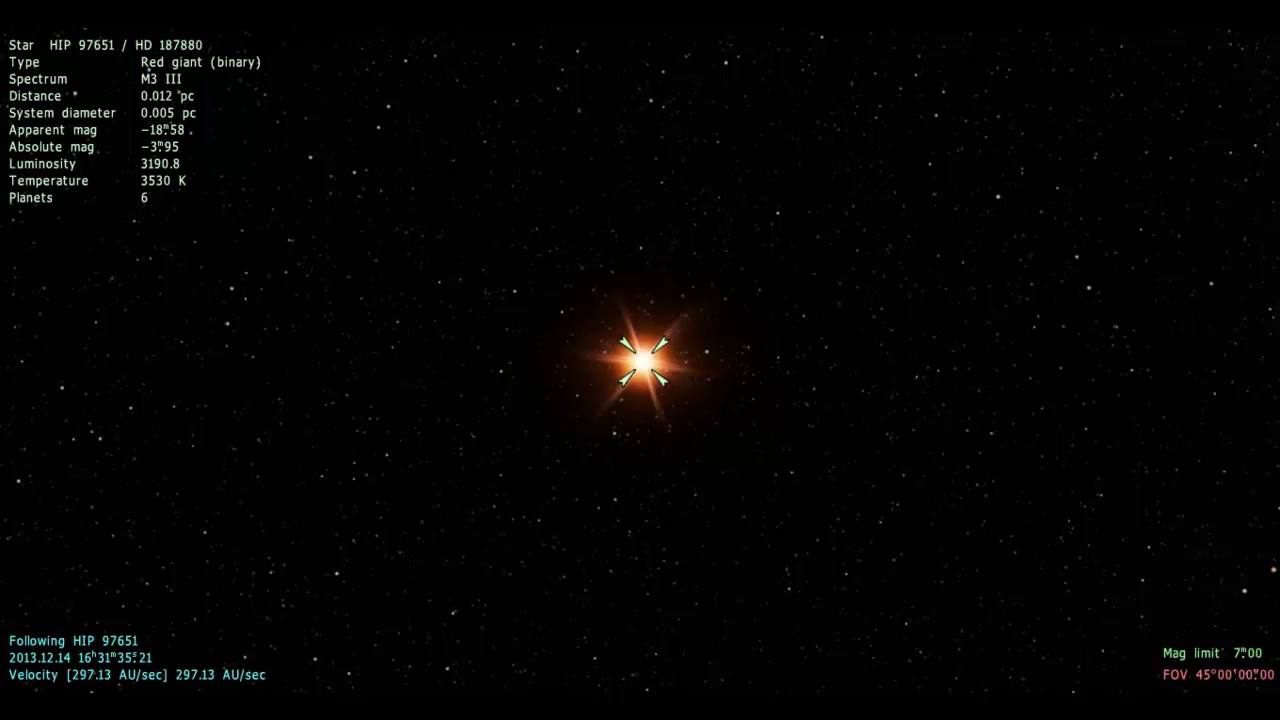
pyautogui.press('a')
pyautogui.press('a')
pyautogui.press('a')
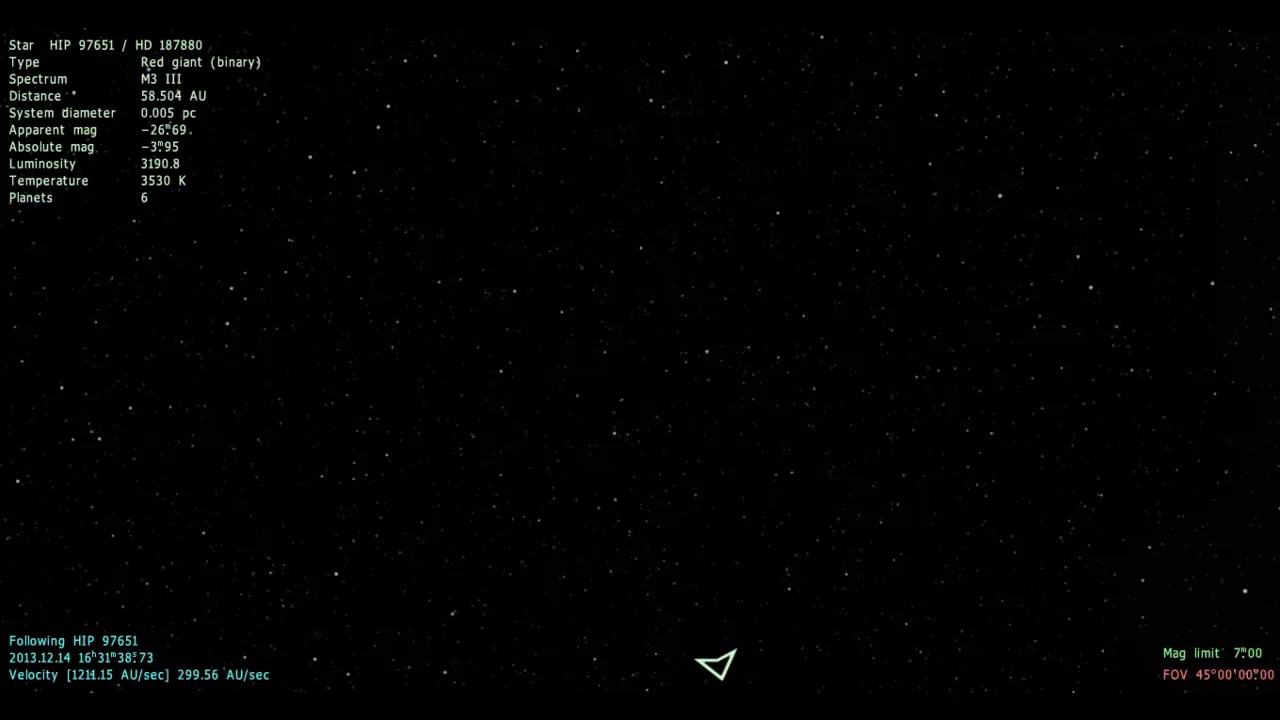
pyautogui.press('c')
pyautogui.scroll(-2, 640, 360)
pyautogui.scroll(-2, 640, 360)
pyautogui.scroll(-2, 640, 360)
pyautogui.scroll(-1, 640, 360)
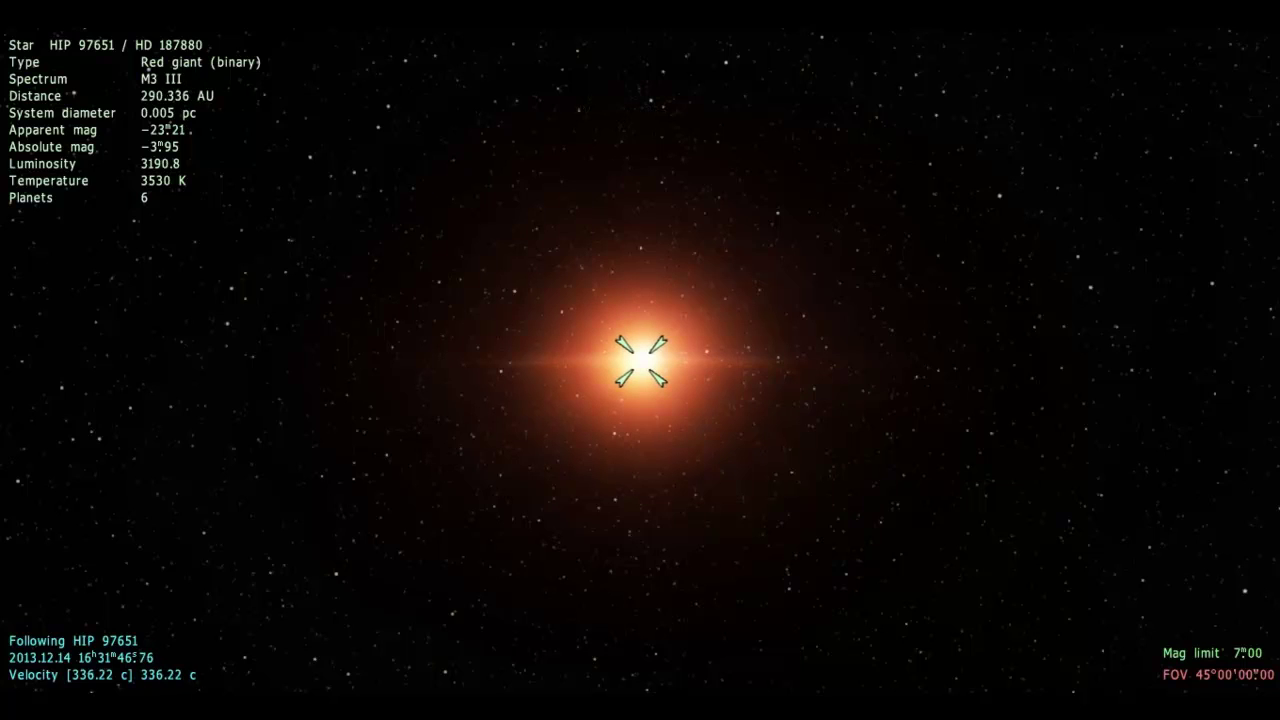
pyautogui.scroll(-1, 640, 360)
pyautogui.scroll(-5, 640, 360)
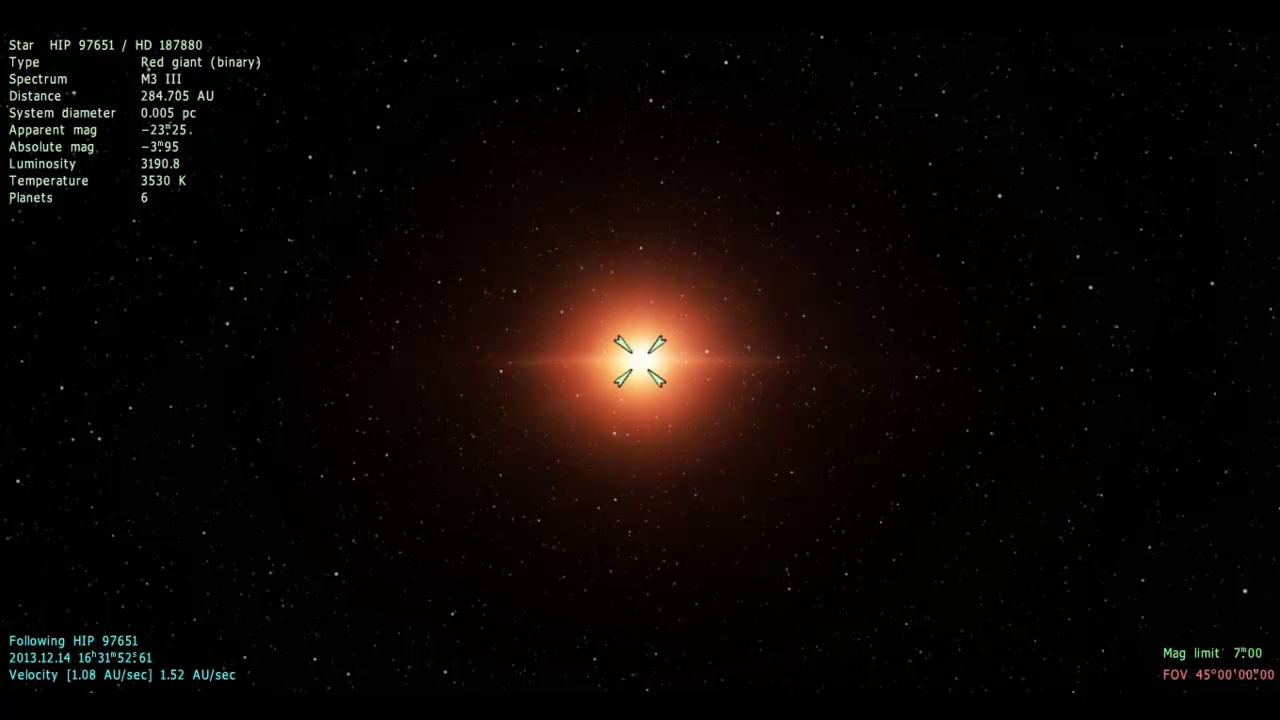
pyautogui.scroll(1, 640, 360)
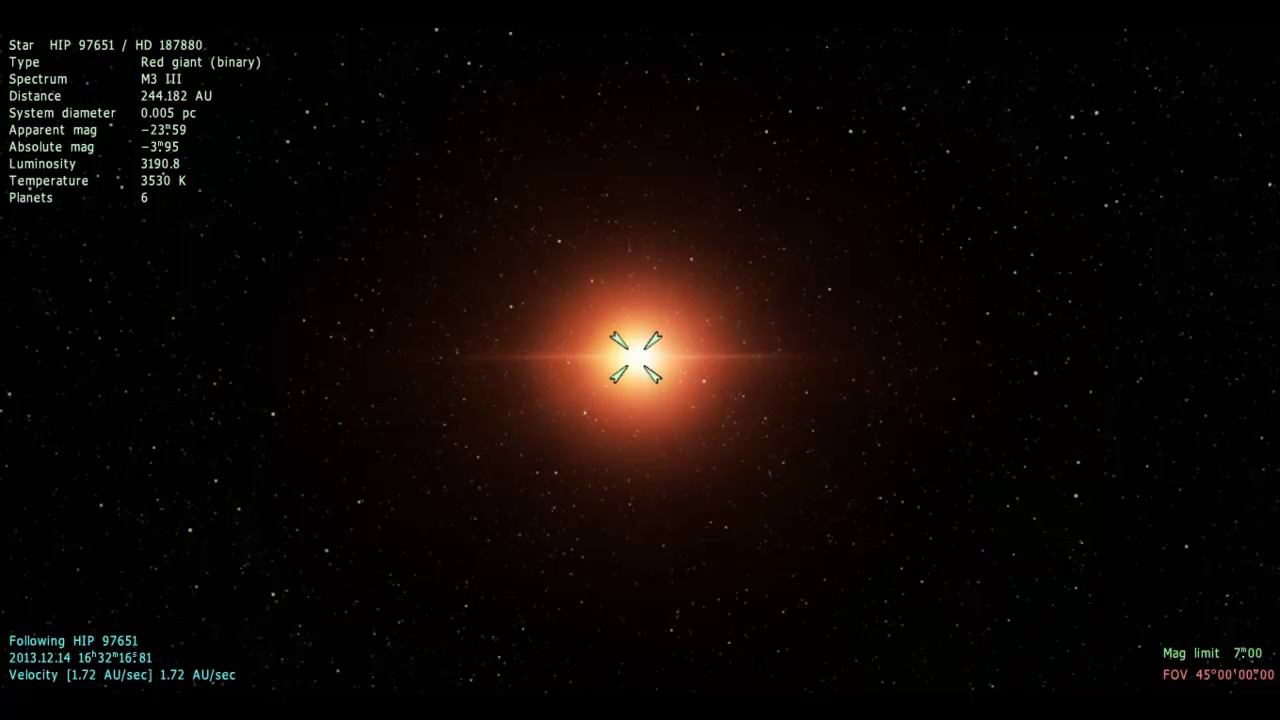
pyautogui.scroll(1, 640, 360)
pyautogui.scroll(2, 640, 360)
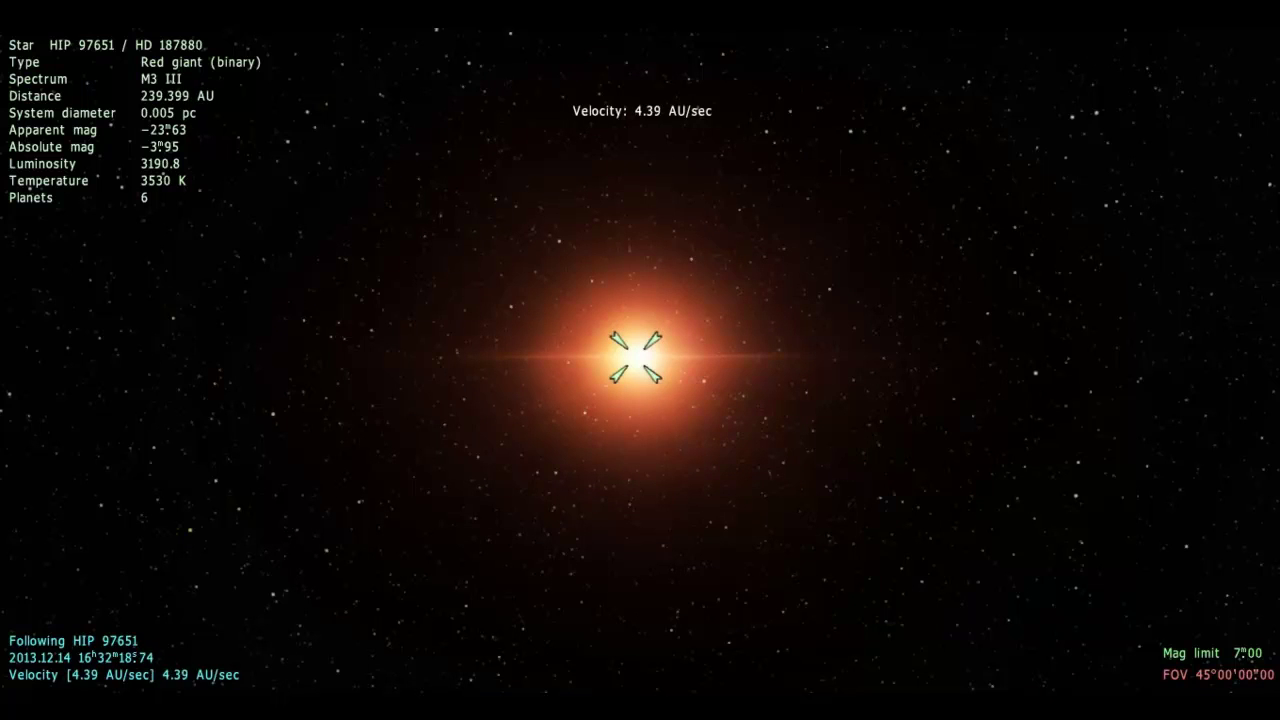
pyautogui.scroll(1, 640, 360)
pyautogui.scroll(2, 640, 360)
pyautogui.scroll(3, 640, 360)
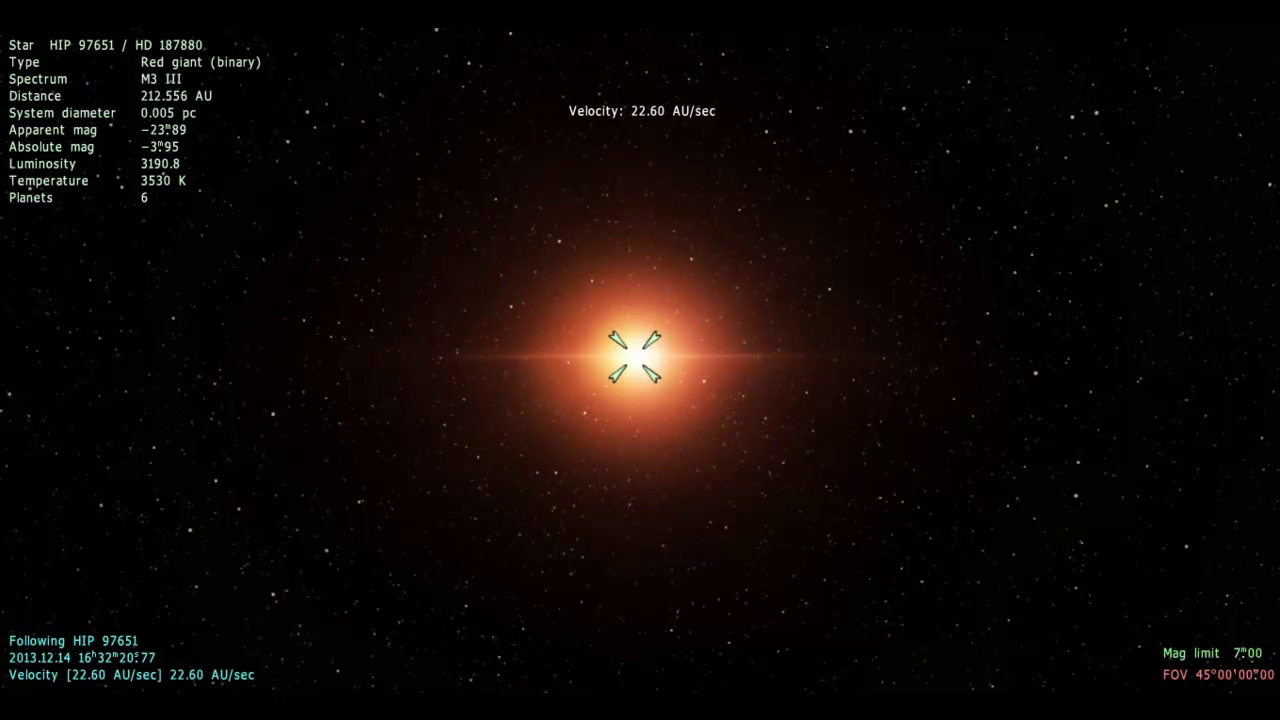
# - Set speed to about 92 AU/sec, stop, then select and fly to planet HIP 97651 2
pyautogui.press('a')
pyautogui.press('a')
pyautogui.press('a')
pyautogui.press('a')
pyautogui.press('a')
pyautogui.press('a')
pyautogui.press('s')
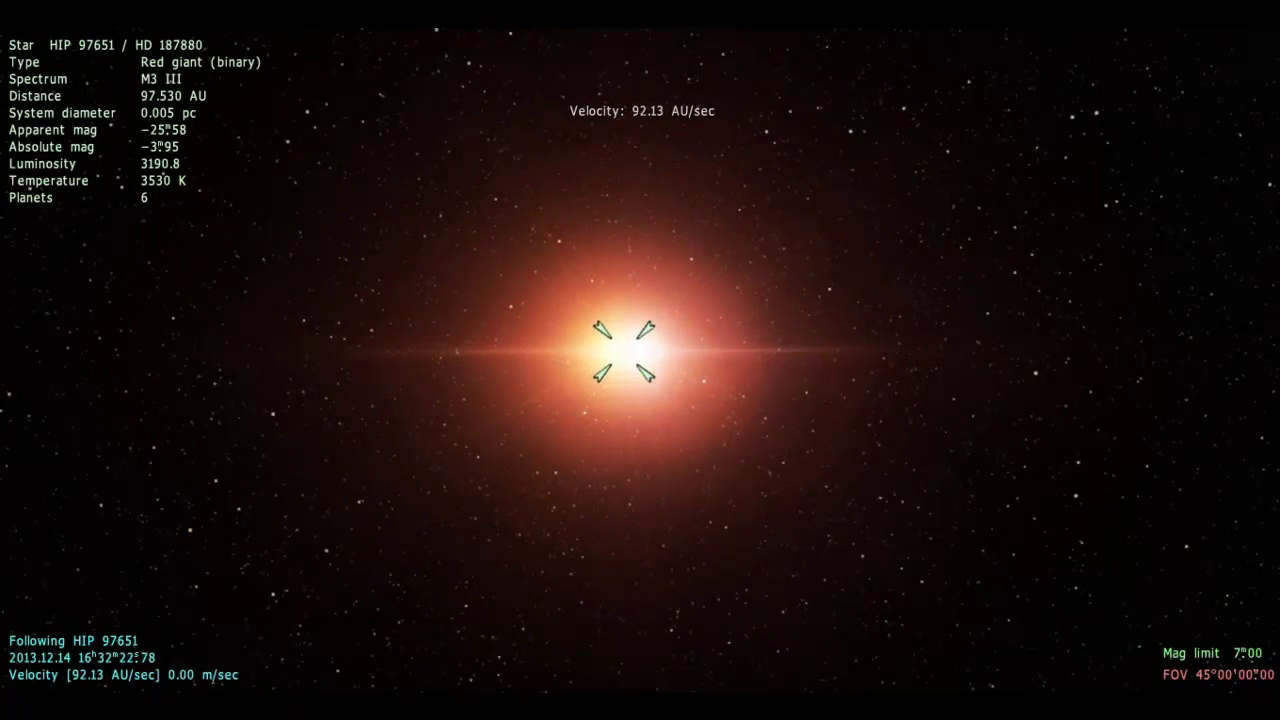
pyautogui.press('w')
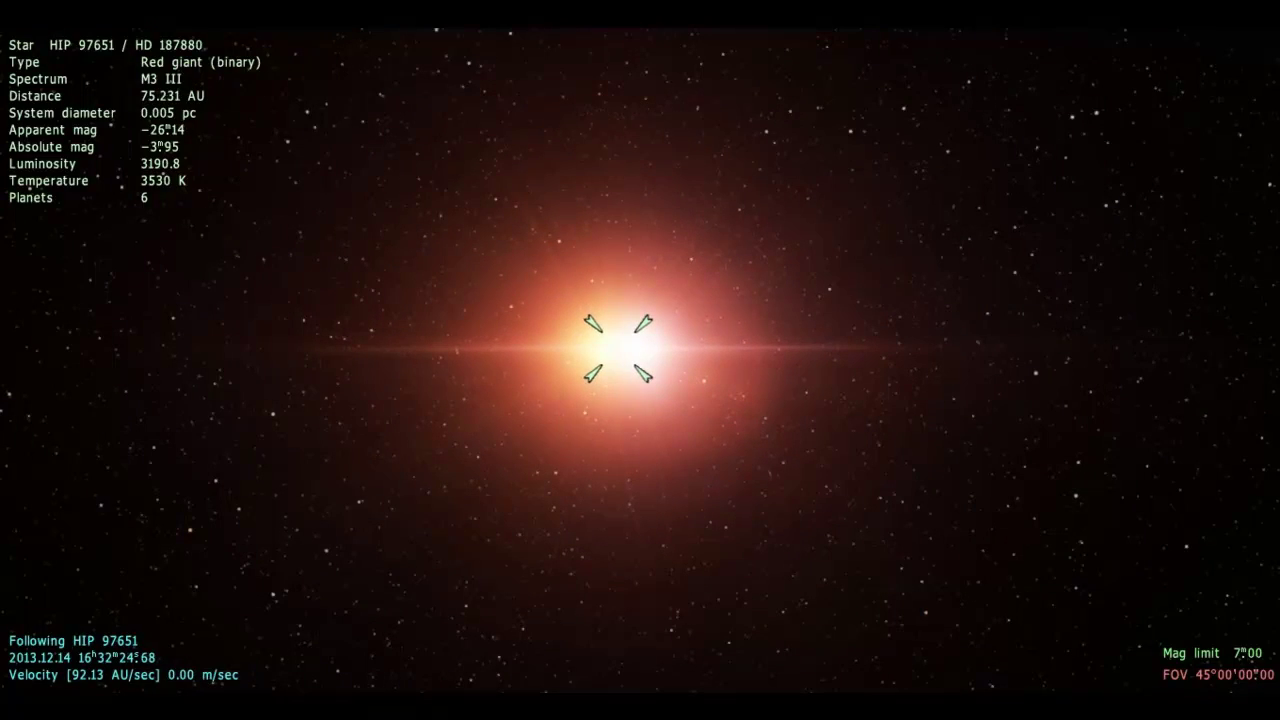
pyautogui.click(926, 609)
pyautogui.press('g')
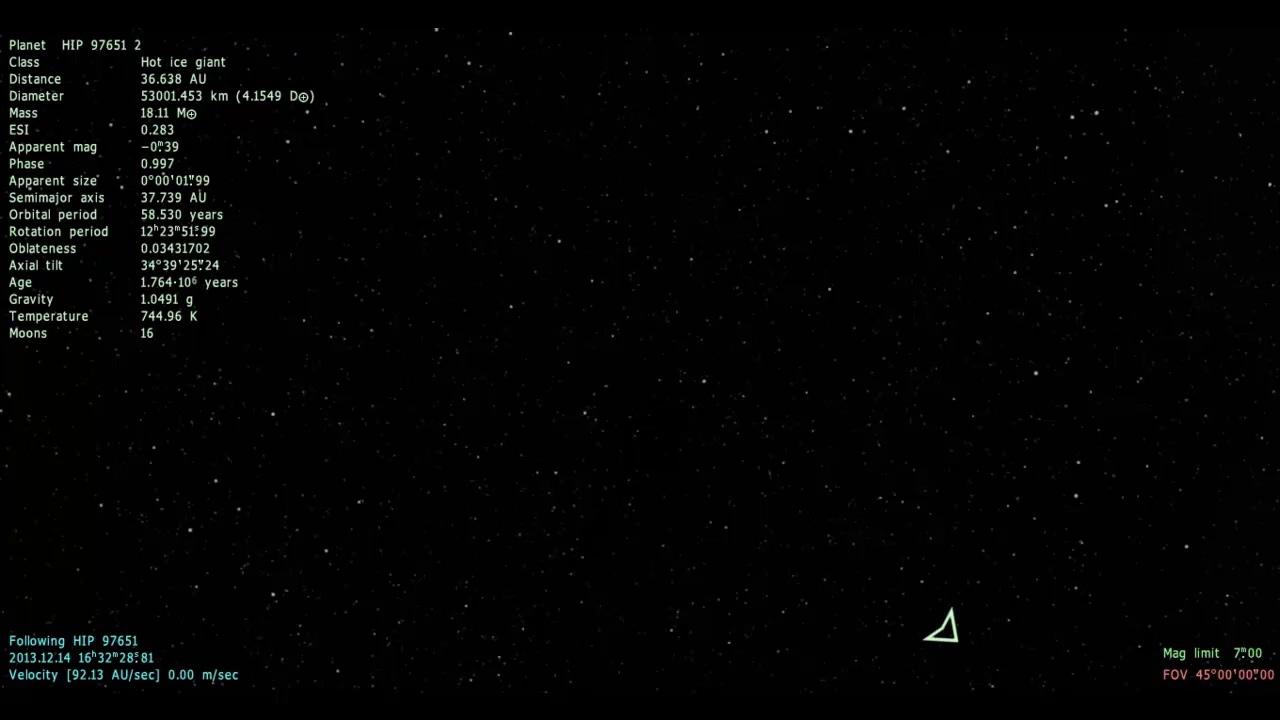
# - Reorient from planet 2 and go to blue O9 V star HIP 97651 B, about 12,900 km up
pyautogui.press('s')
pyautogui.scroll(-3, 943, 627)
pyautogui.scroll(-2, 943, 627)
pyautogui.press('w')
pyautogui.scroll(-1, 943, 627)
pyautogui.scroll(1, 943, 627)
pyautogui.scroll(2, 943, 627)
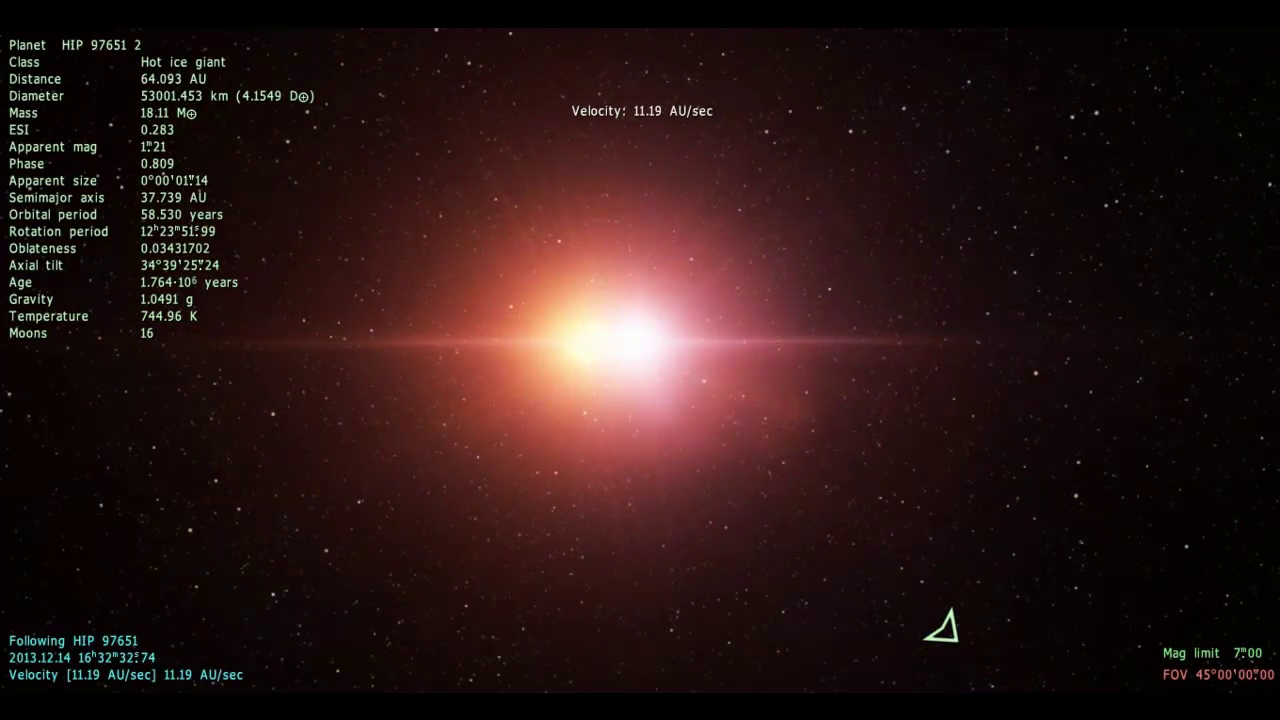
pyautogui.press('s')
pyautogui.moveTo(938, 628); pyautogui.dragTo(814, 520)
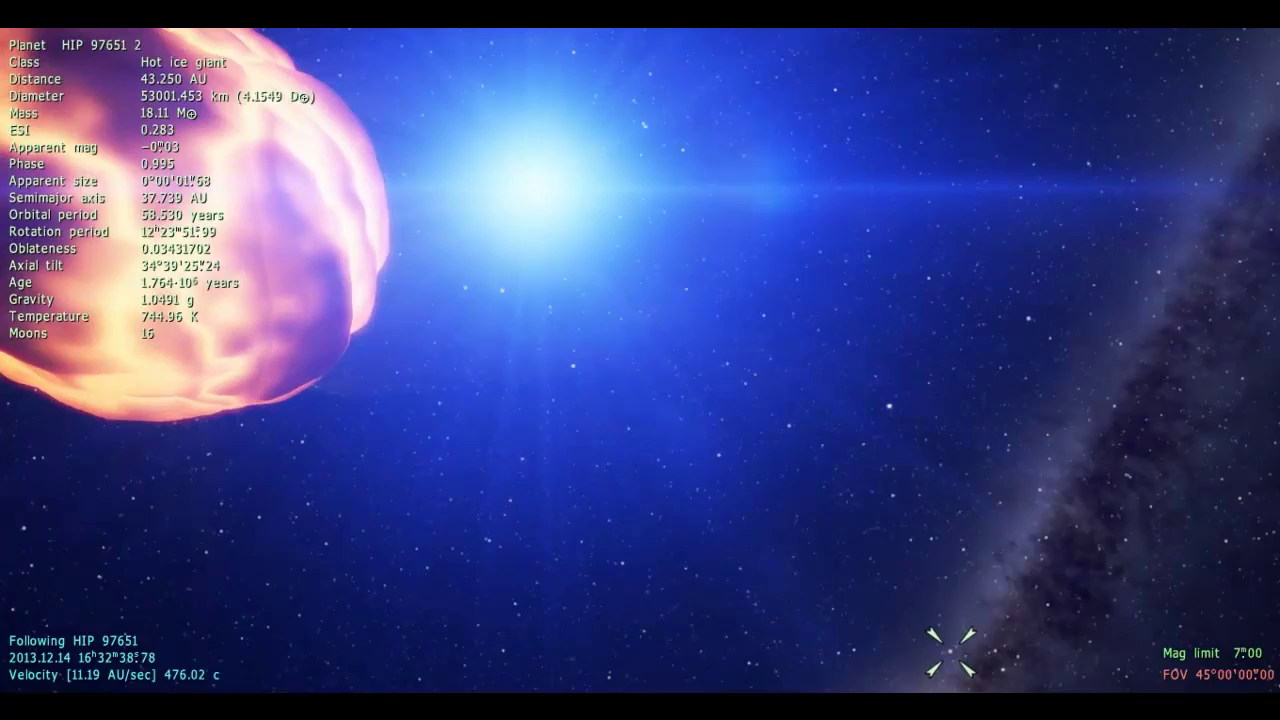
pyautogui.moveTo(864, 570)
pyautogui.mouseDown()
pyautogui.moveTo(951, 646)
pyautogui.moveTo(949, 623)
pyautogui.moveTo(1009, 606)
pyautogui.mouseUp()
pyautogui.press('w')
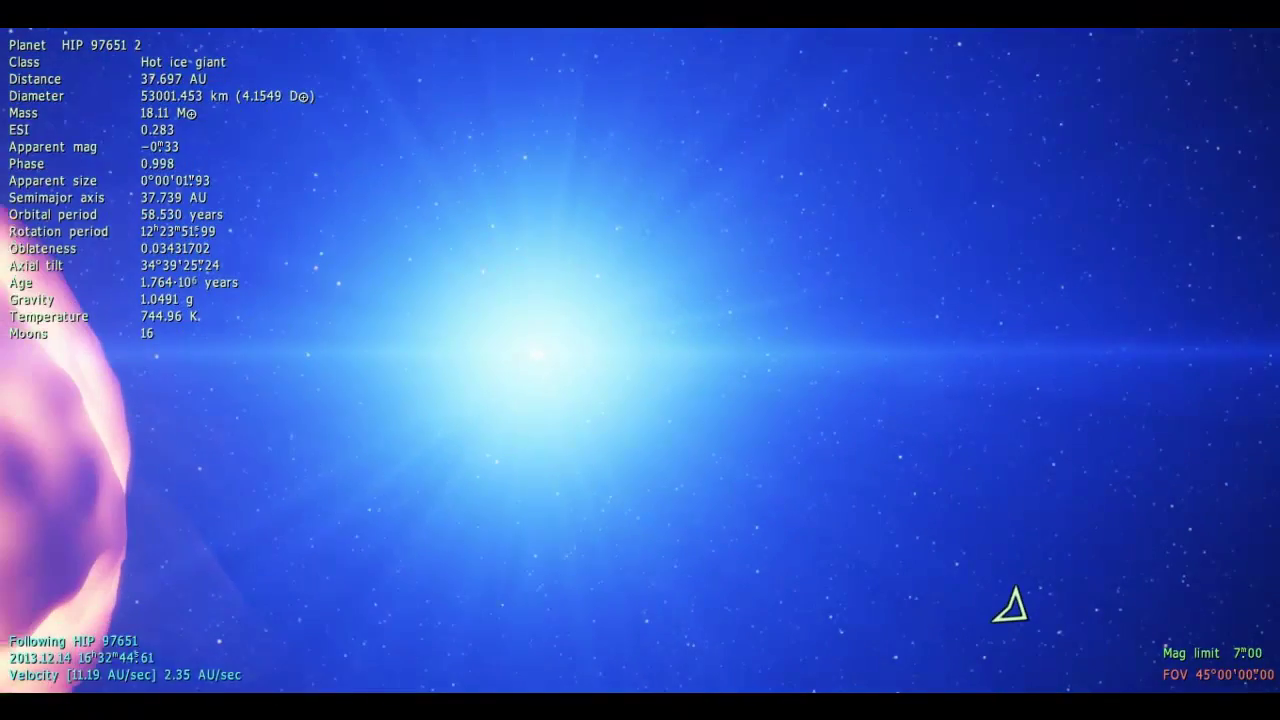
pyautogui.scroll(-5, 1010, 605)
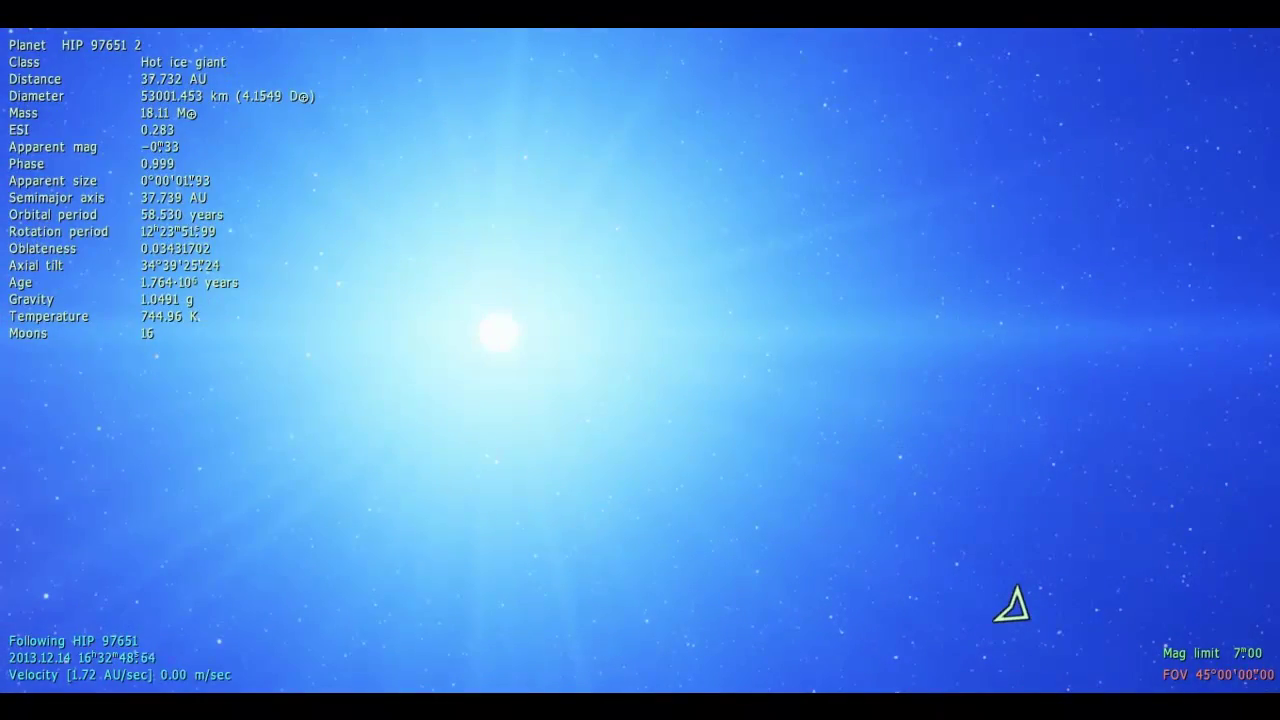
pyautogui.doubleClick(498, 330)
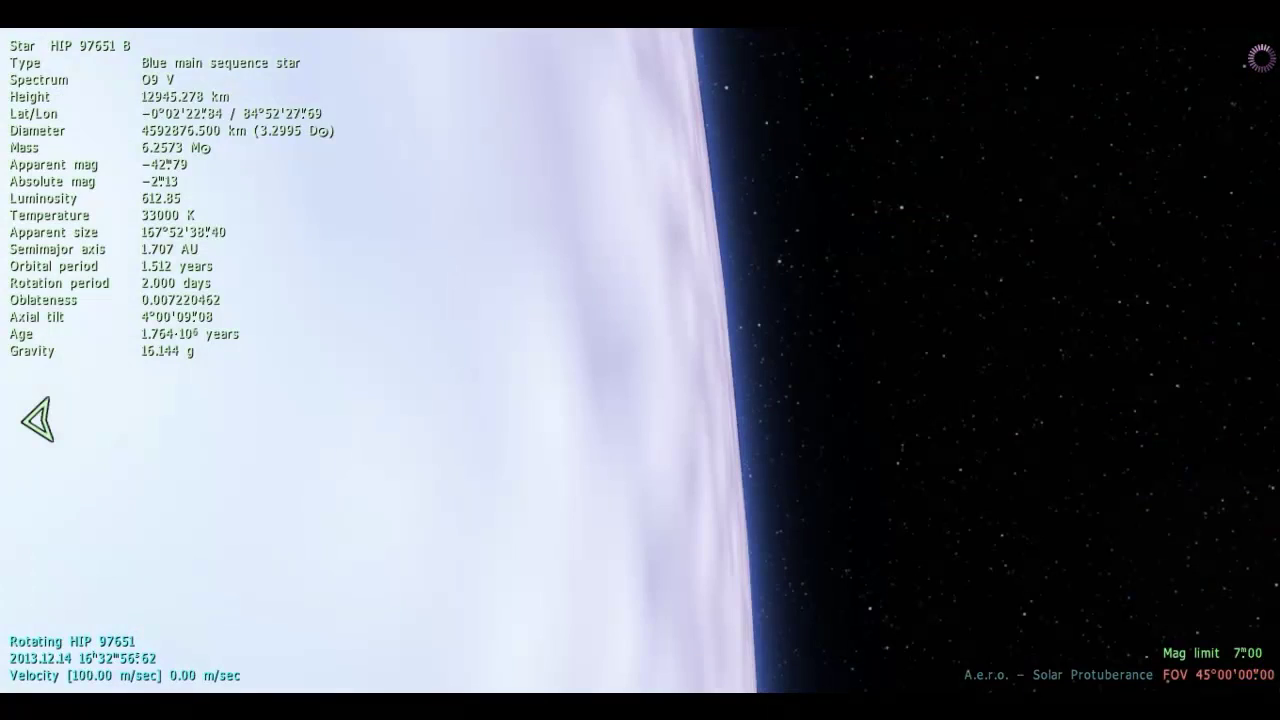
# - Skim over HIP 97651 B's surface, accelerating and looking along its horizon
pyautogui.press('w')
pyautogui.scroll(-3, 640, 360)
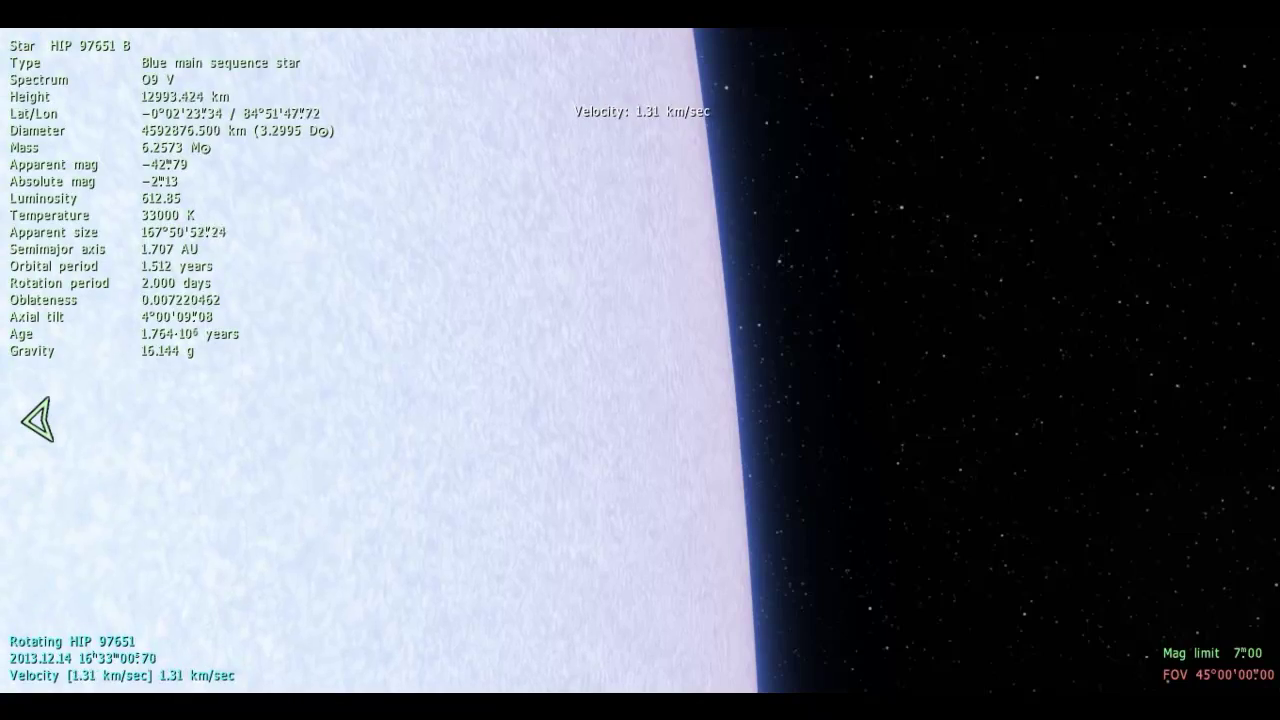
pyautogui.press('a')
pyautogui.moveTo(37, 420)
pyautogui.mouseDown()
pyautogui.moveTo(43, 283)
pyautogui.moveTo(246, 126)
pyautogui.moveTo(314, 106)
pyautogui.moveTo(50, 265)
pyautogui.moveTo(143, 537)
pyautogui.moveTo(363, 629)
pyautogui.moveTo(646, 666)
pyautogui.mouseUp()
pyautogui.press('a')
pyautogui.press('a')
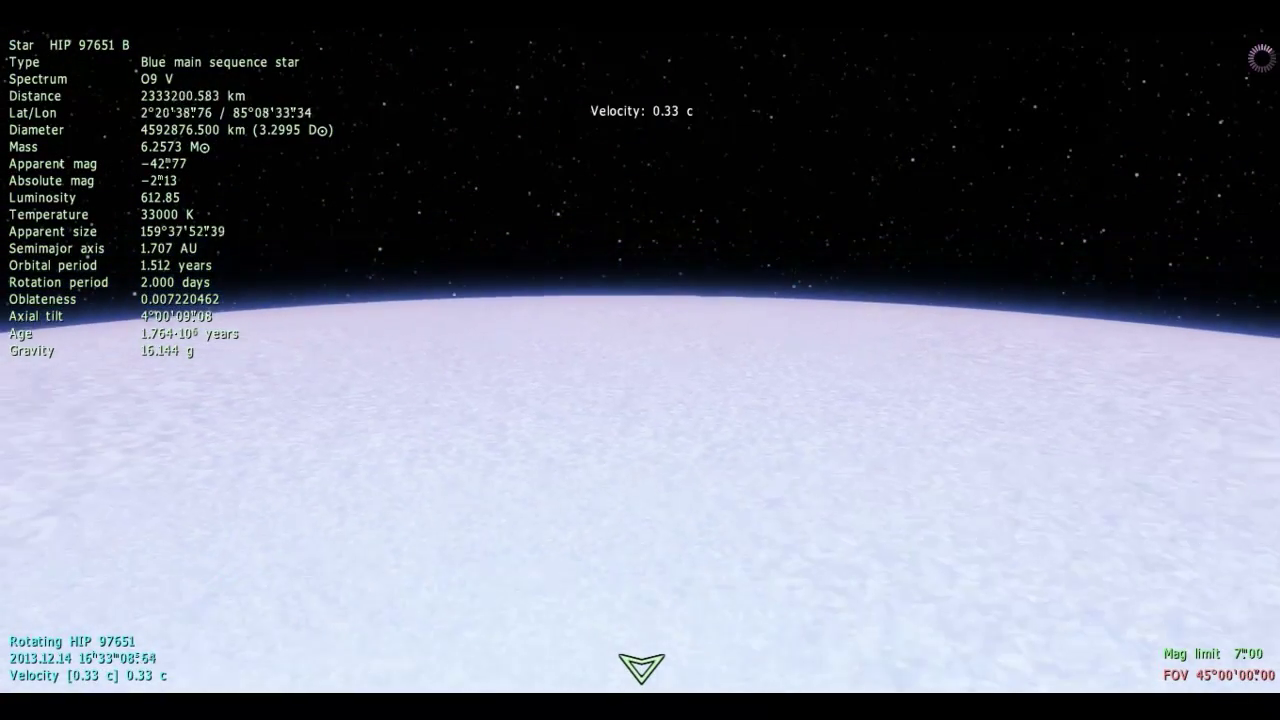
# - Boost speed and back away from HIP 97651 B to about 4.75 AU
pyautogui.press('f')
pyautogui.press('a')
pyautogui.press('a')
pyautogui.press('a')
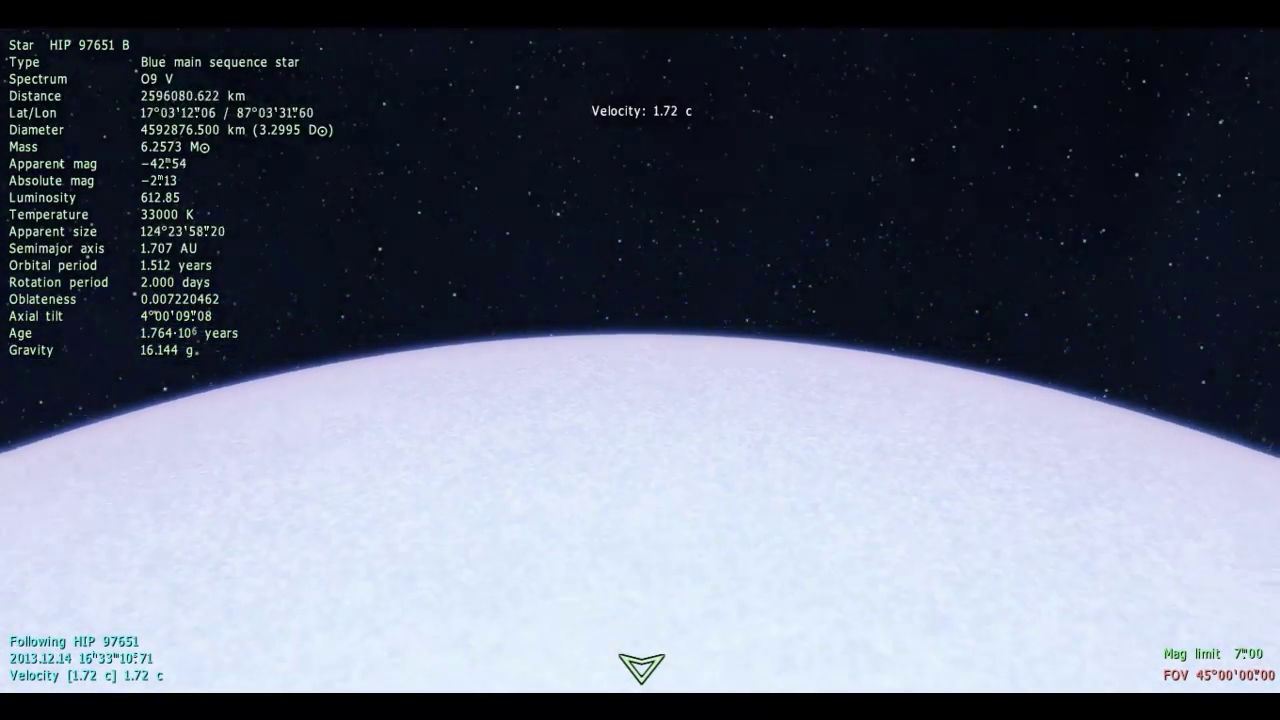
pyautogui.press('a')
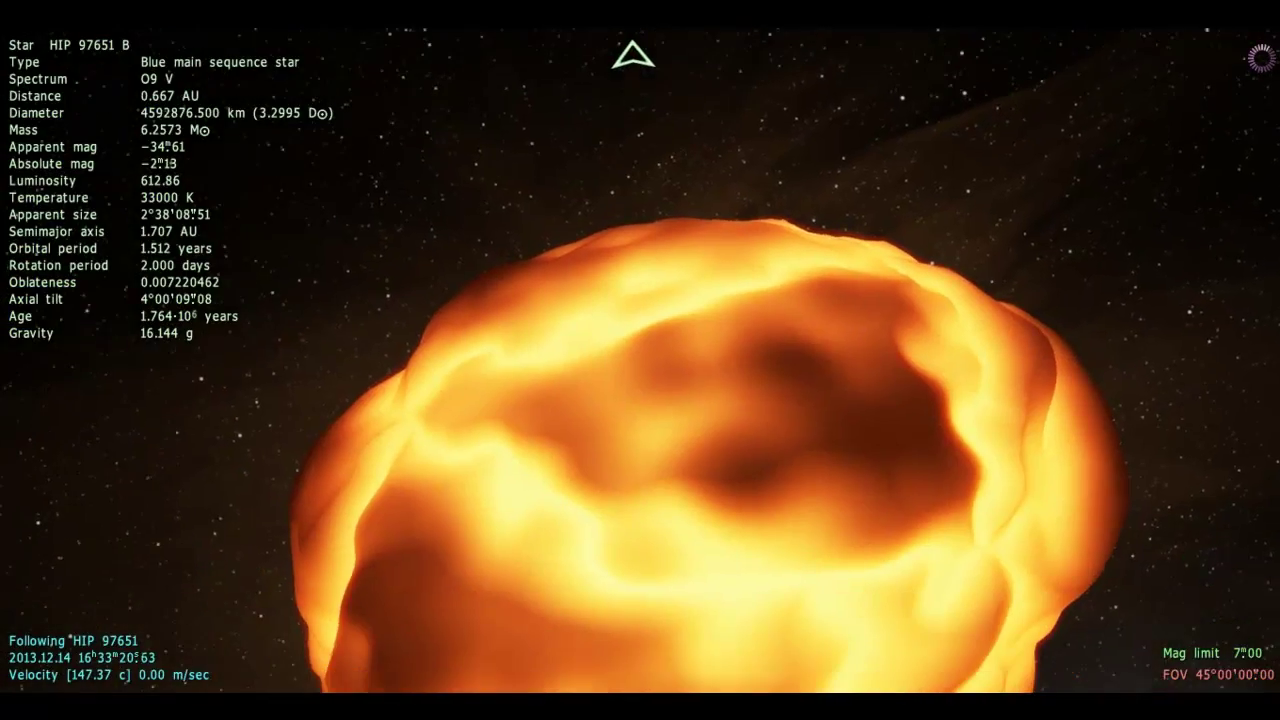
pyautogui.press('s')
pyautogui.scroll(3, 640, 360)
pyautogui.scroll(2, 640, 360)
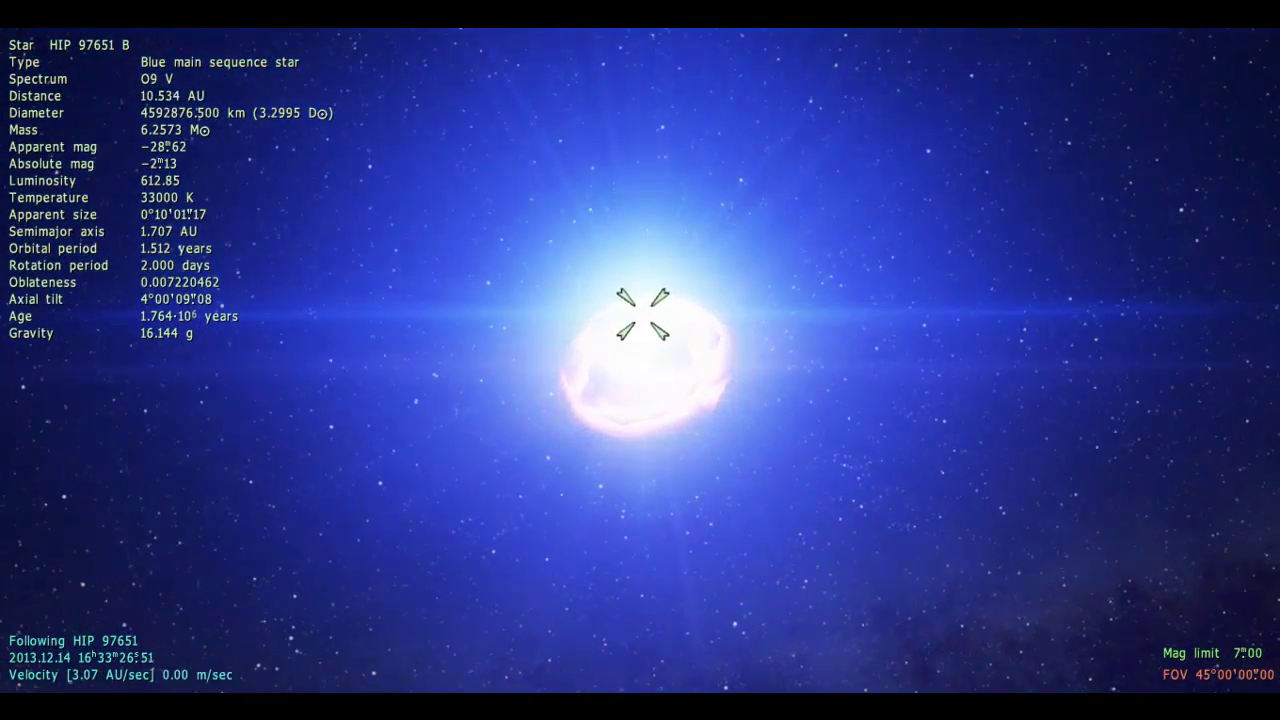
pyautogui.press('a')
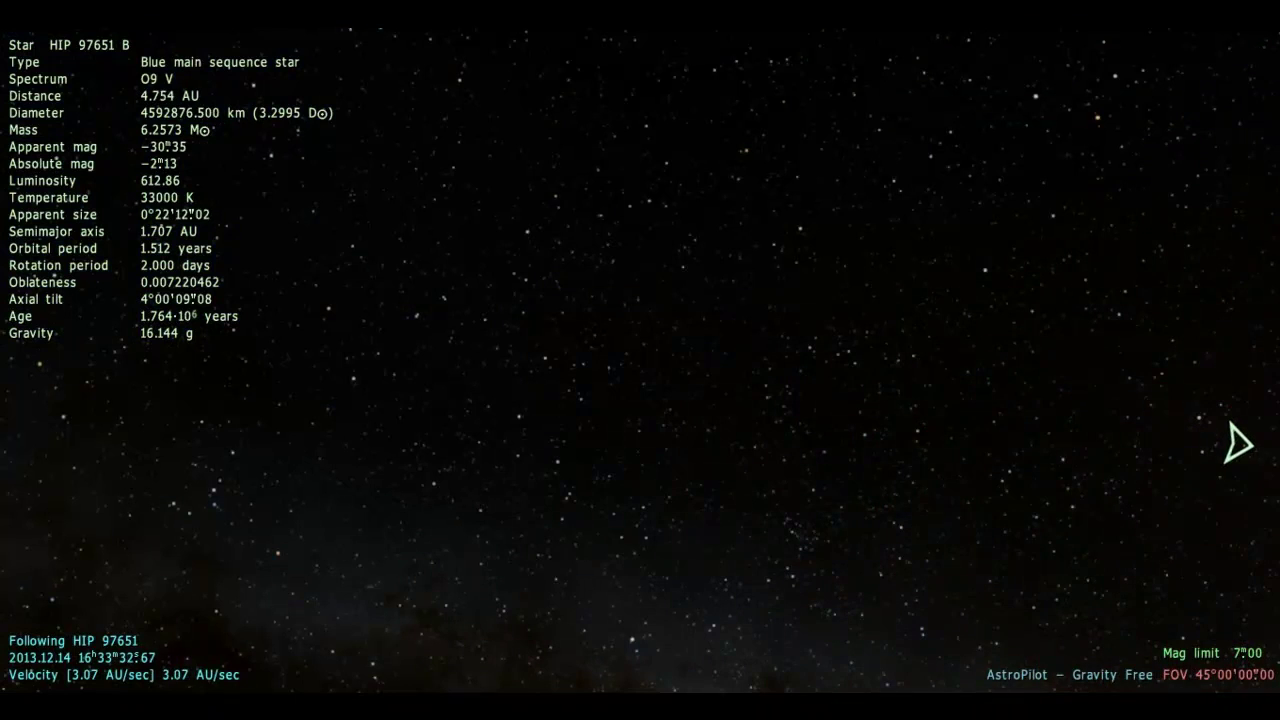
pyautogui.click(417, 316)
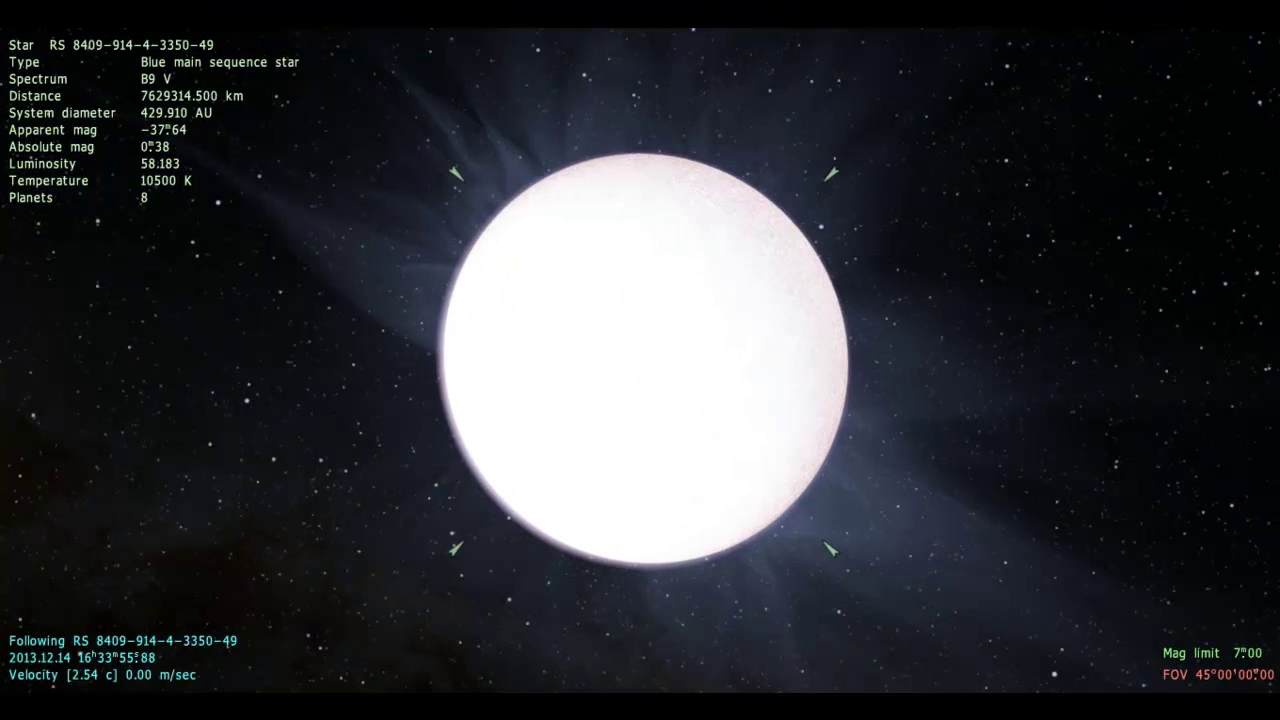
pyautogui.scroll(2, 640, 360)
pyautogui.scroll(2, 640, 360)
pyautogui.scroll(1, 640, 360)
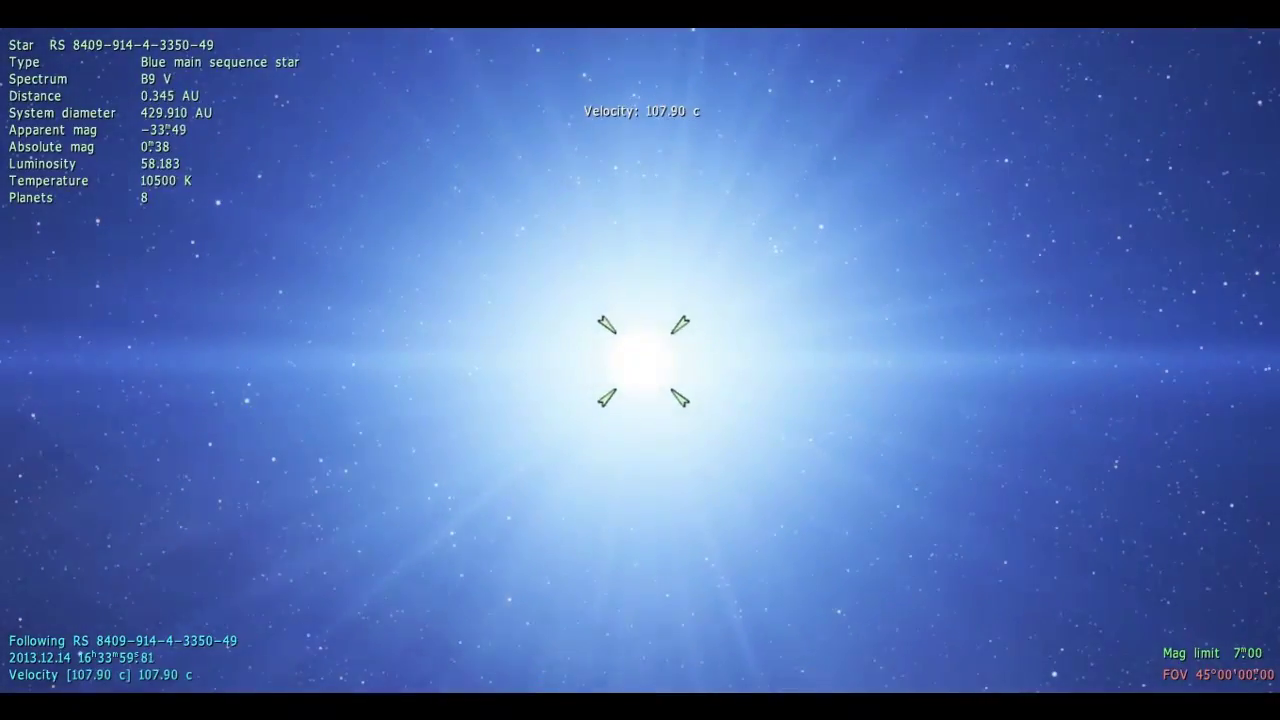
pyautogui.scroll(1, 640, 360)
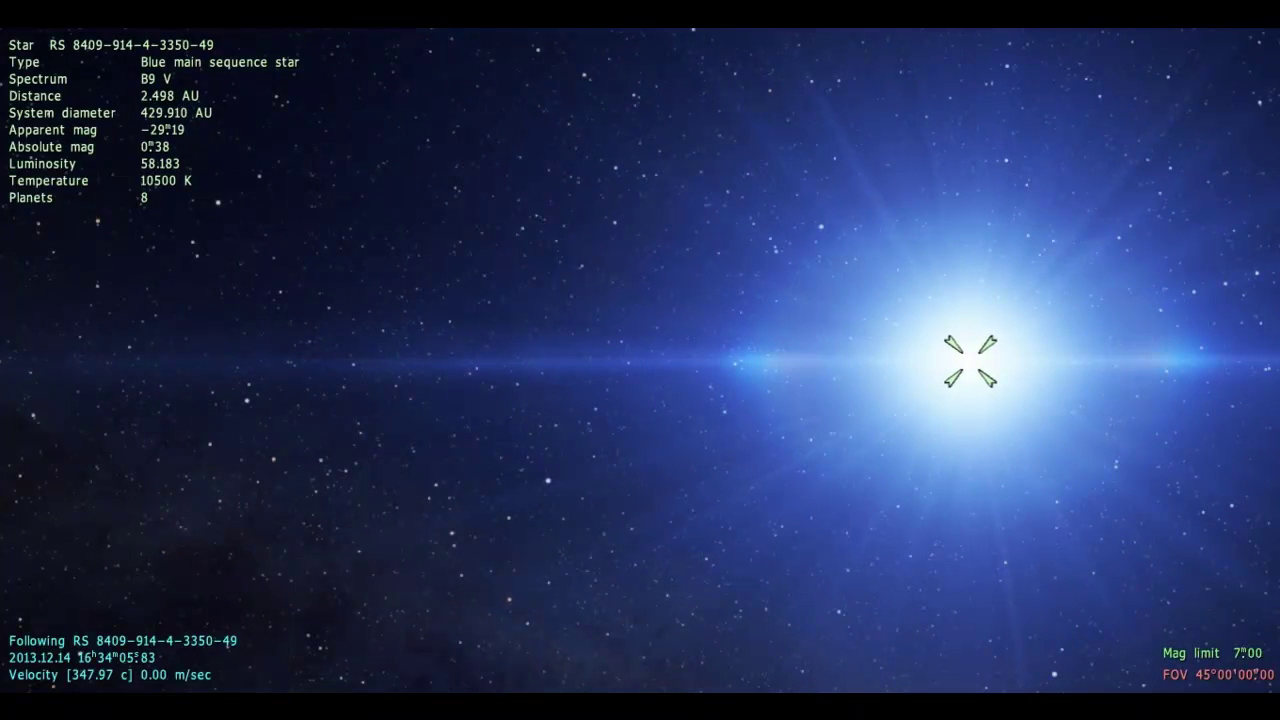
pyautogui.click(549, 480)
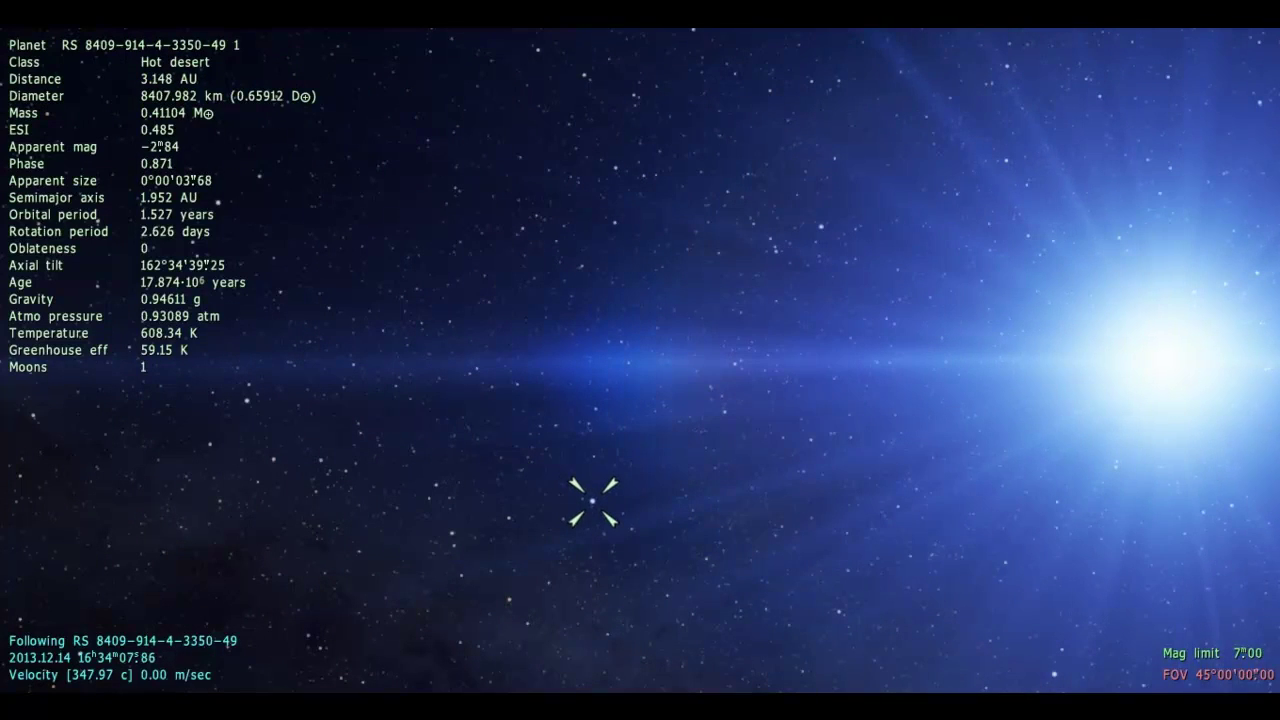
pyautogui.press('g')
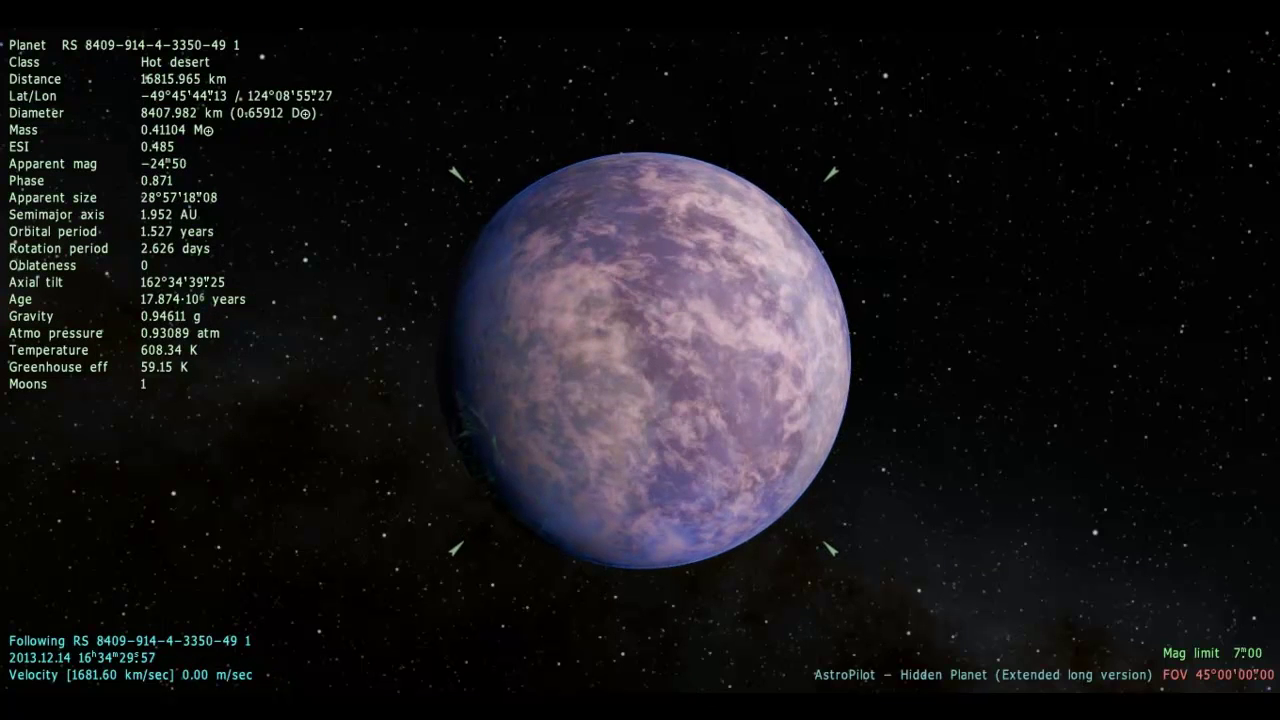
pyautogui.press('d')
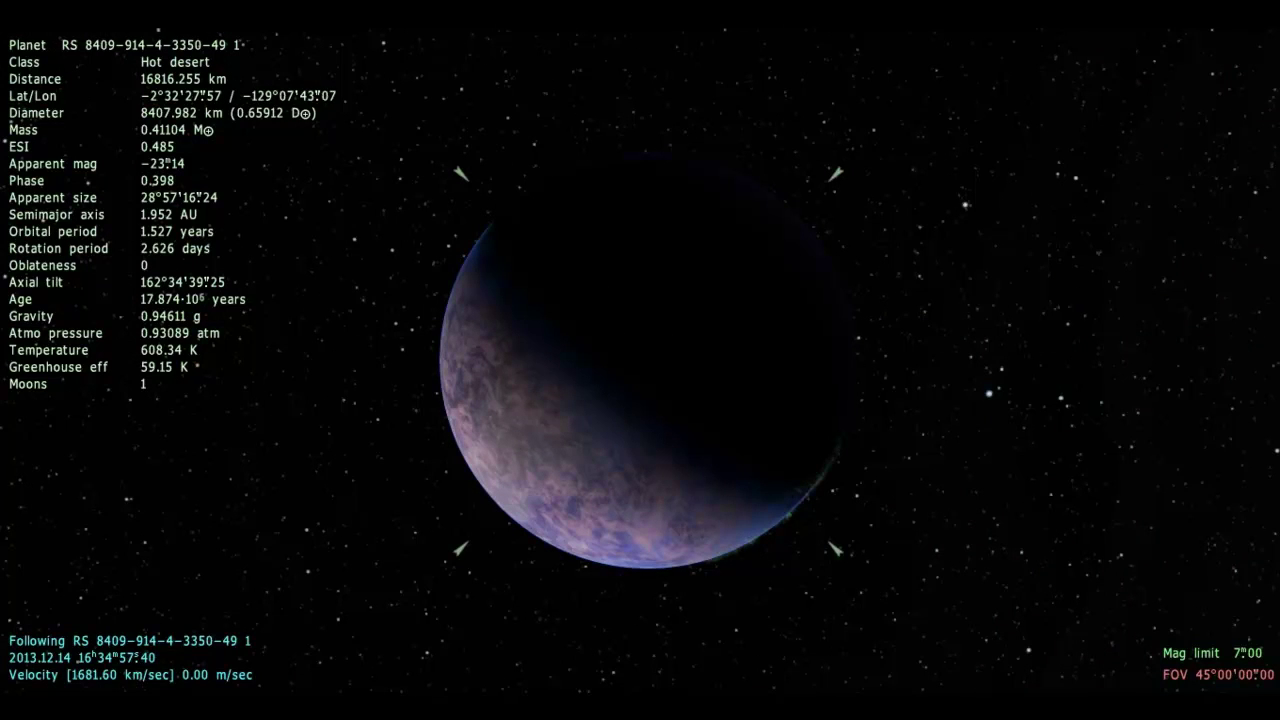
# - Fly in close to the purple planet, then ease back around its edge
pyautogui.press('w')
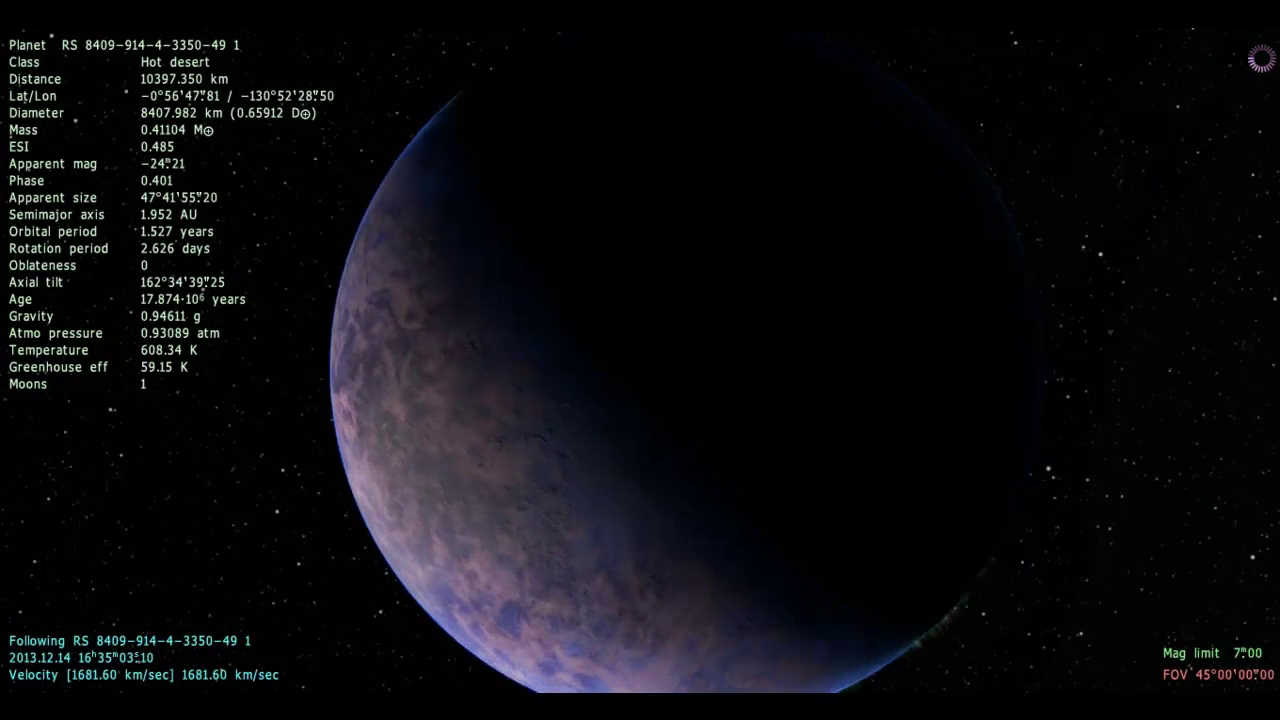
pyautogui.press('s')
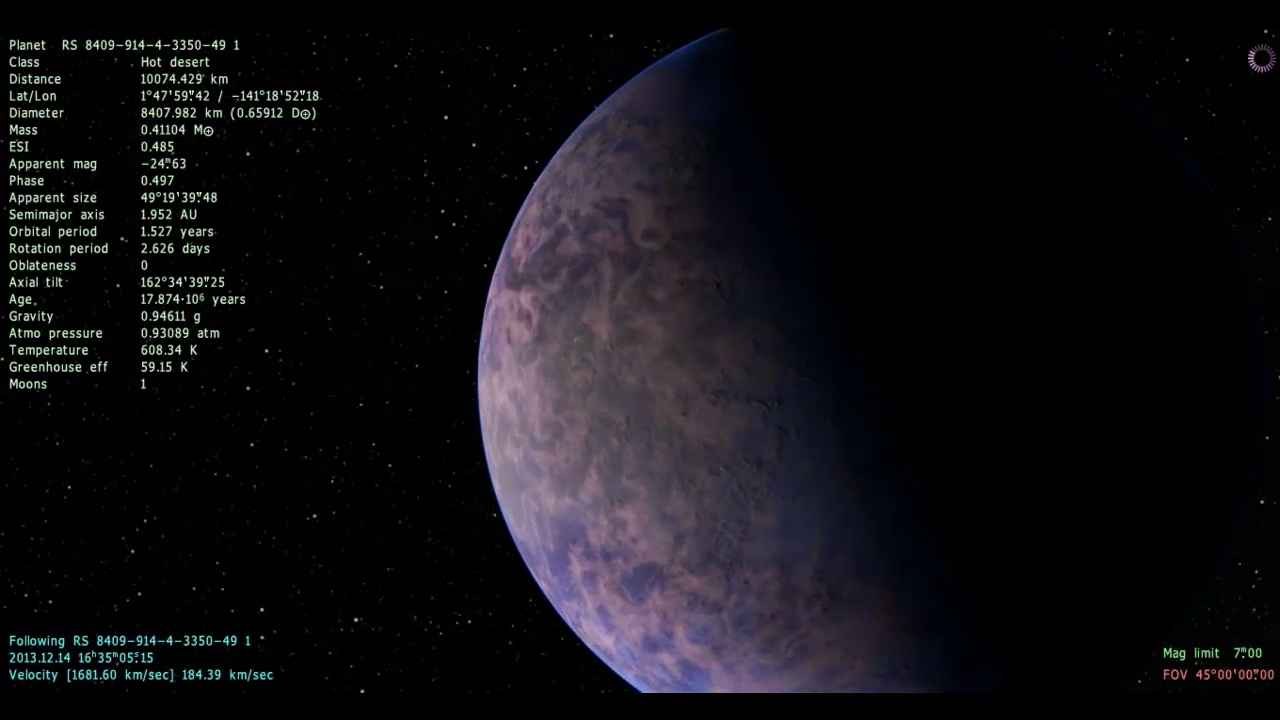
pyautogui.press('w')
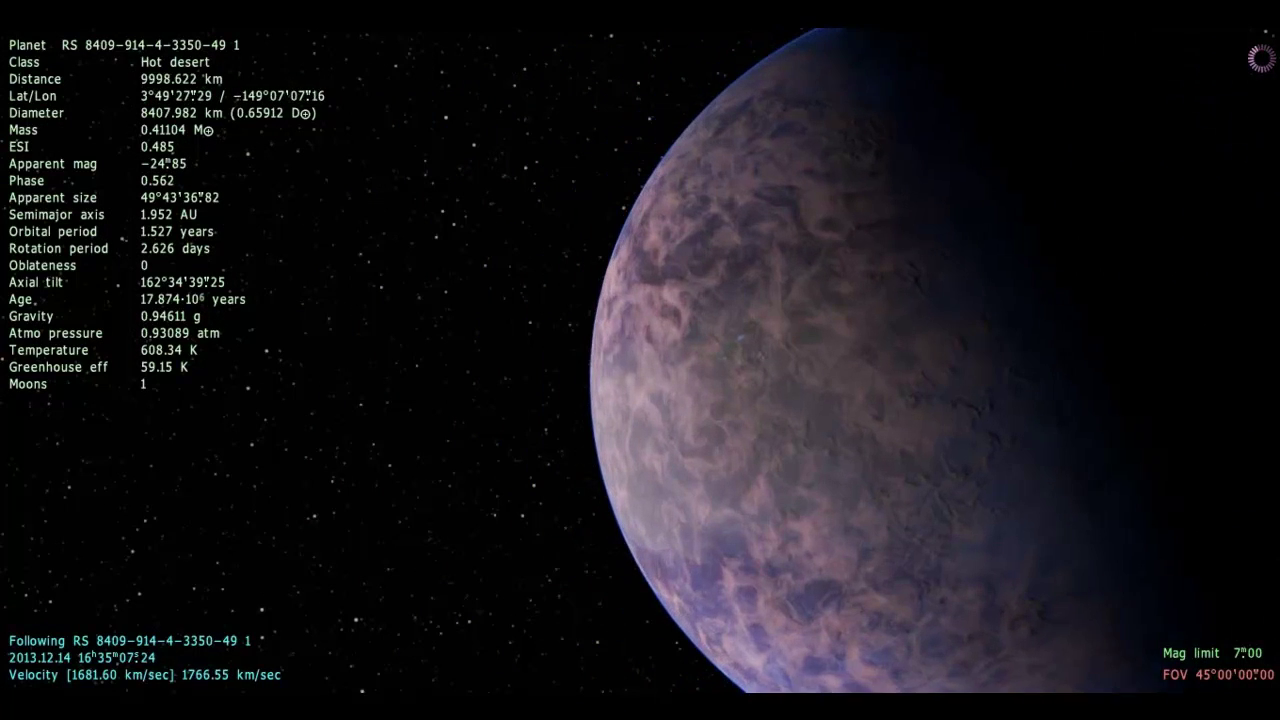
pyautogui.press('s')
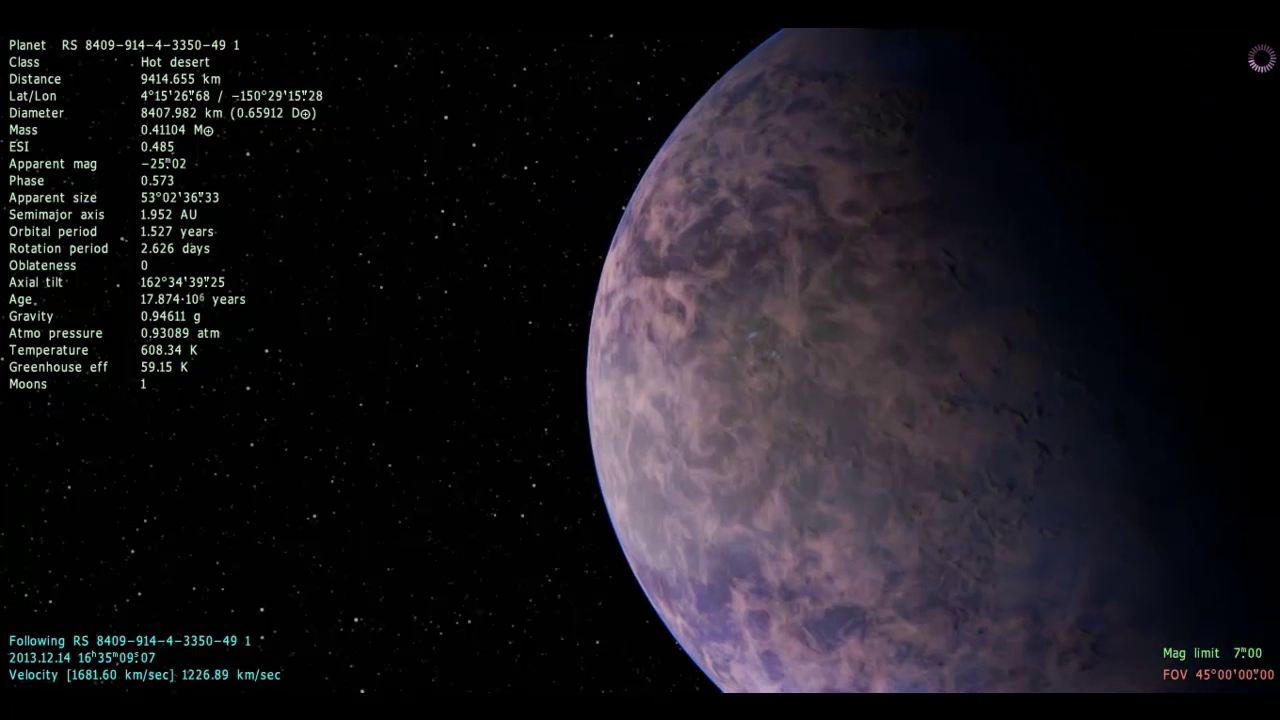
pyautogui.press('d')
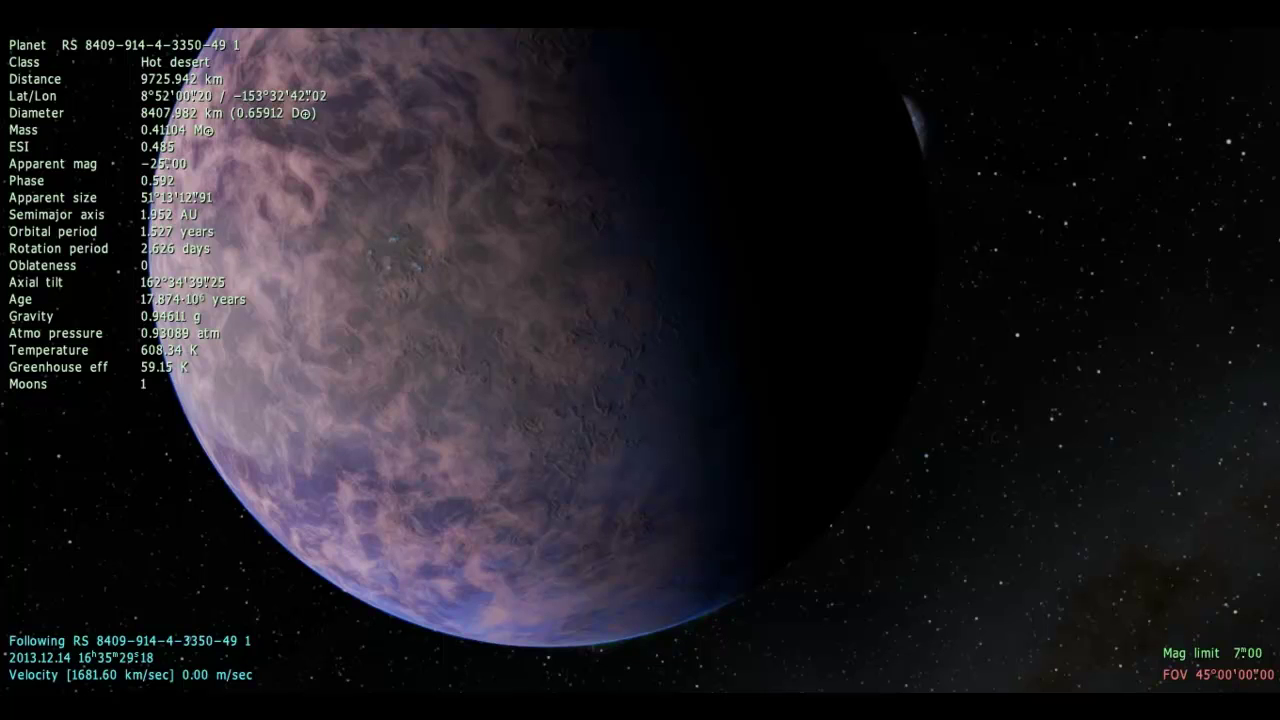
# - Strafe around until the moon shows beside the half-lit planet, about 19,000 km out
pyautogui.press('d')
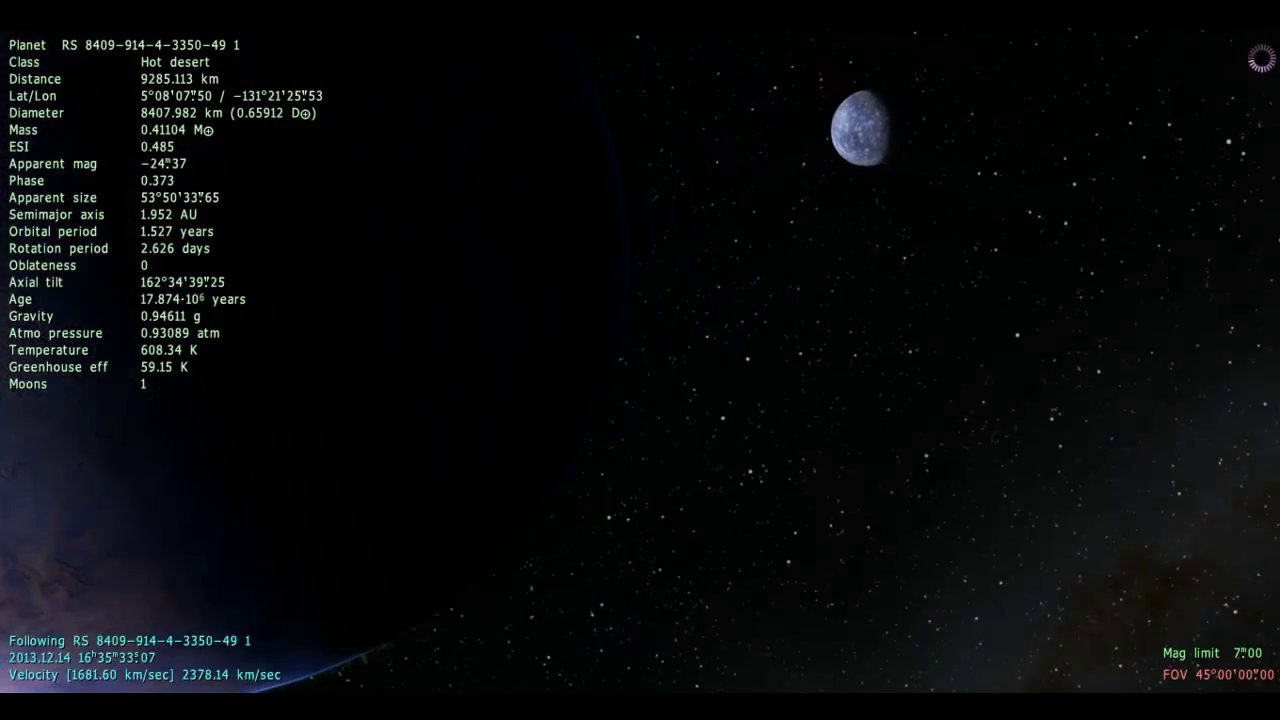
pyautogui.press('Down')
pyautogui.press('Up')
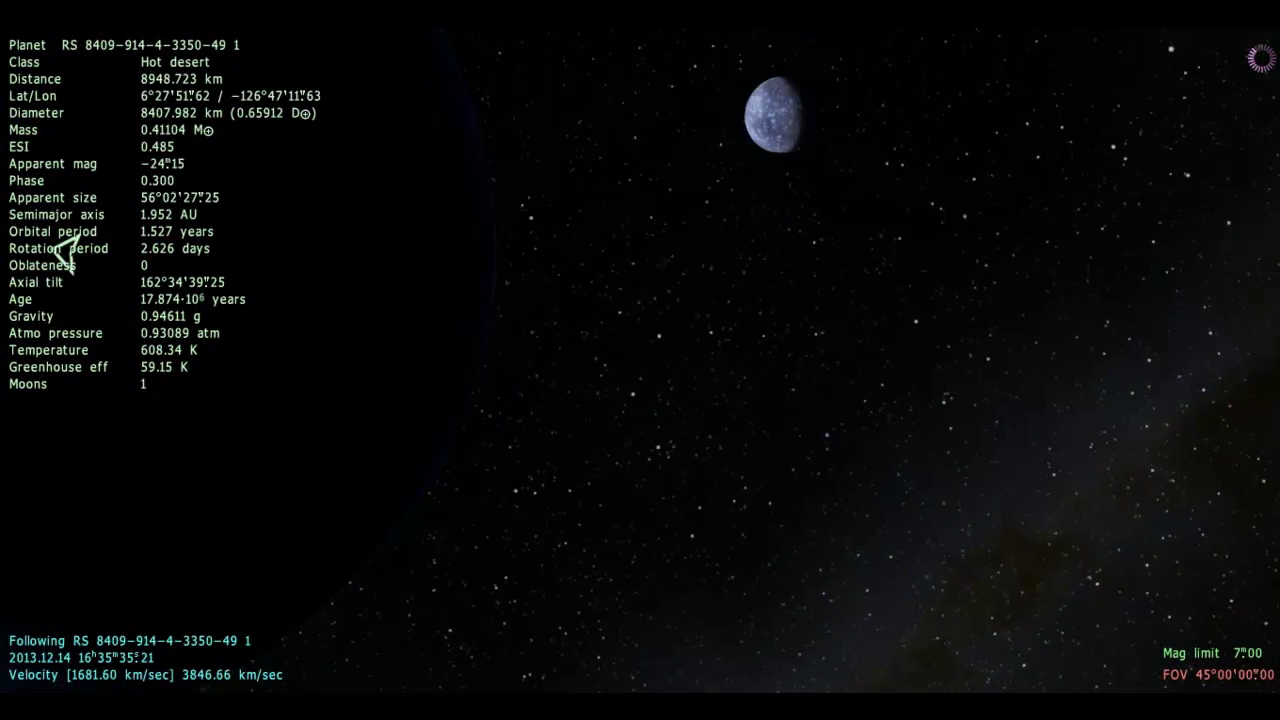
pyautogui.press('a')
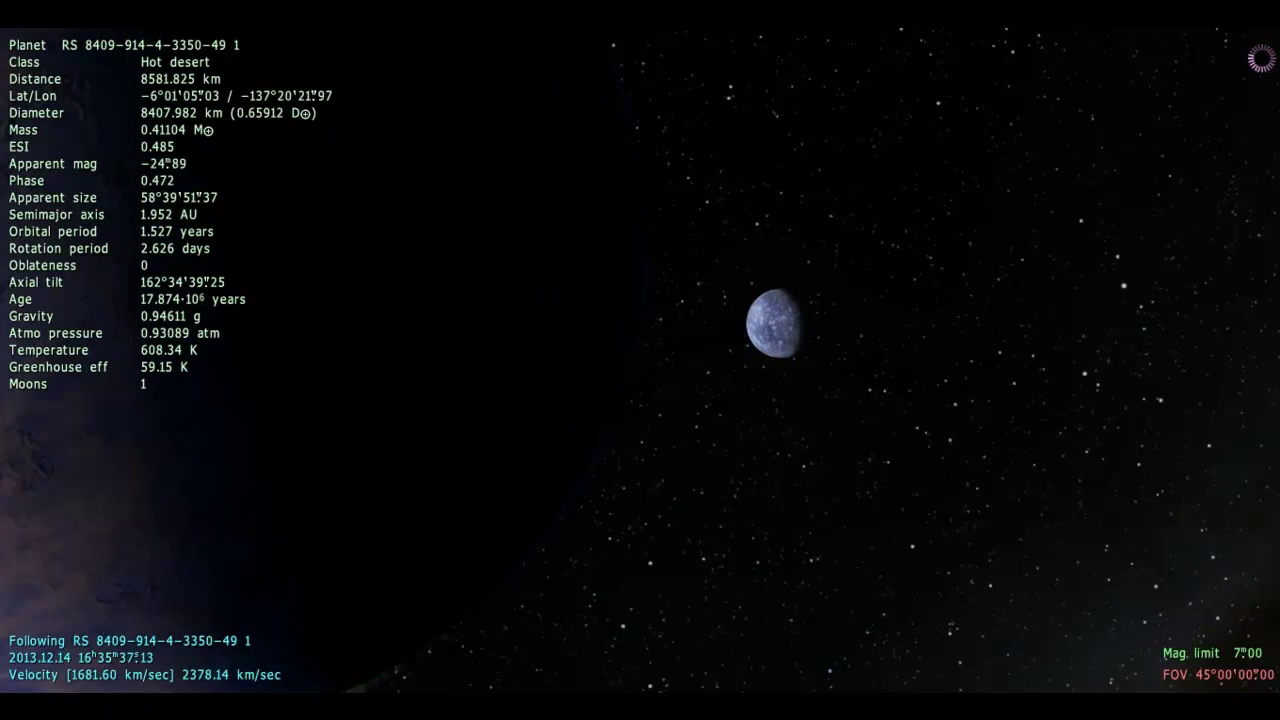
pyautogui.press('a')
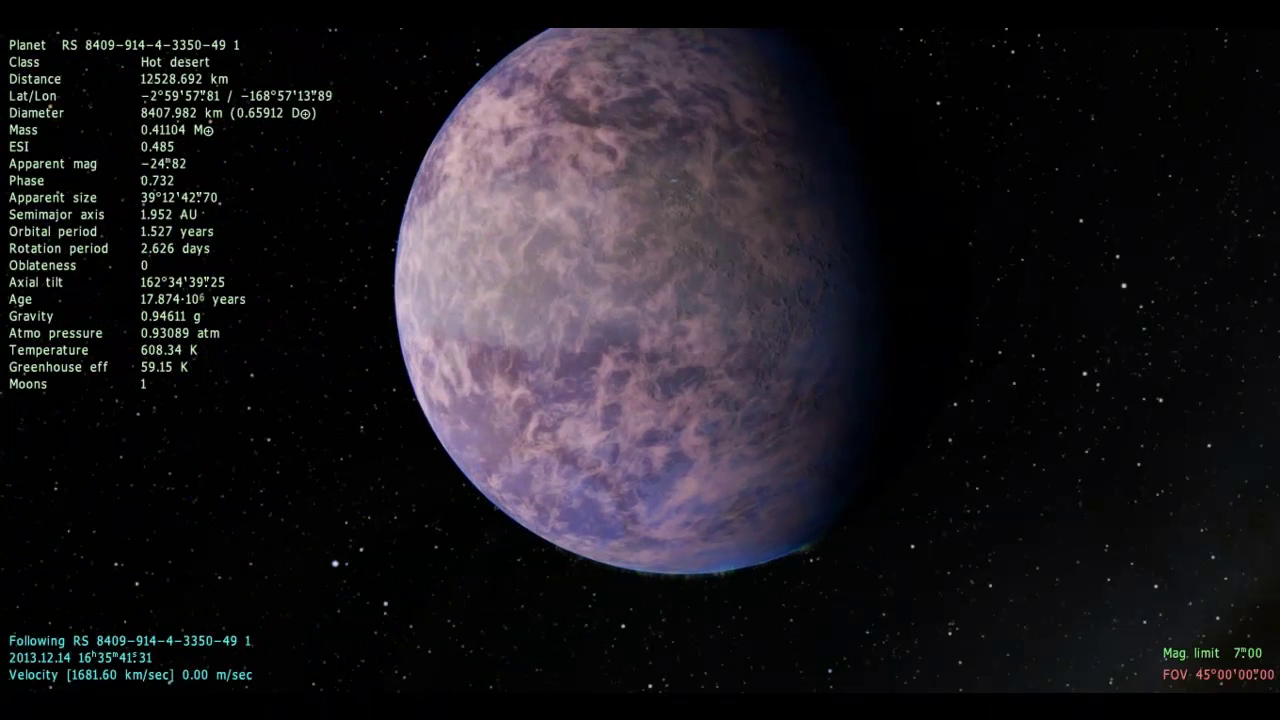
pyautogui.press('a')
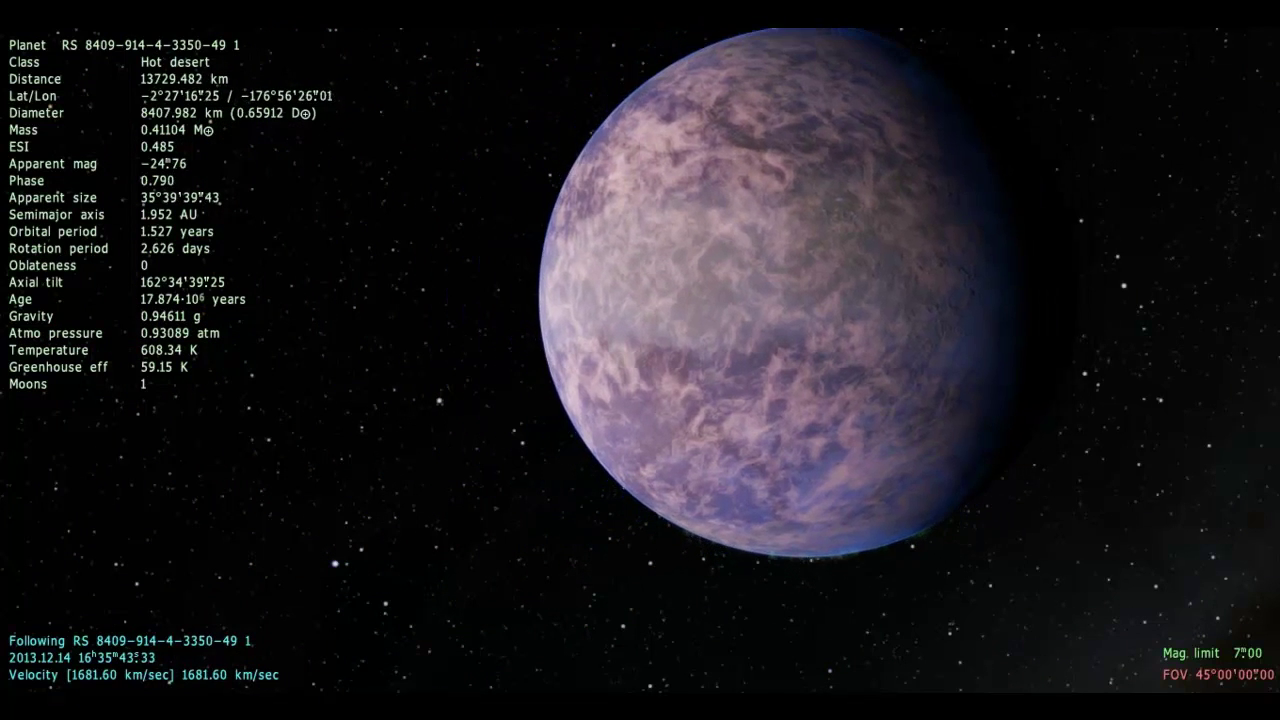
pyautogui.press('s')
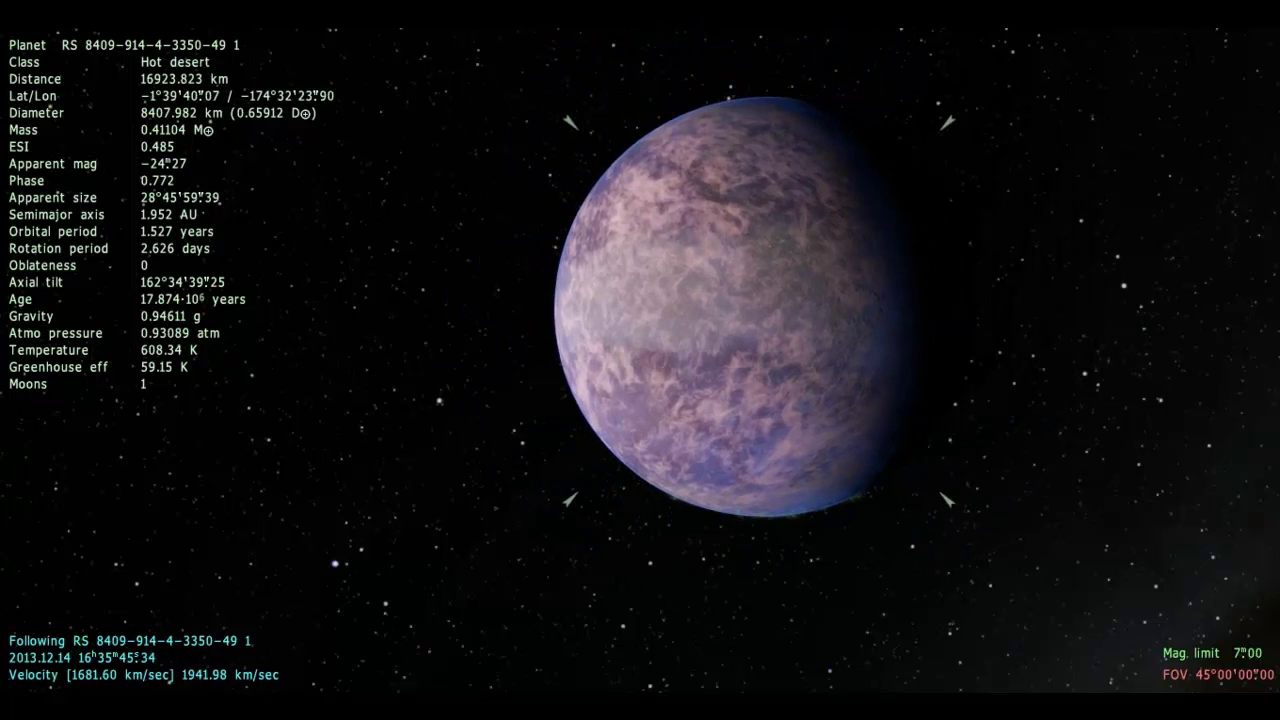
pyautogui.press('d')
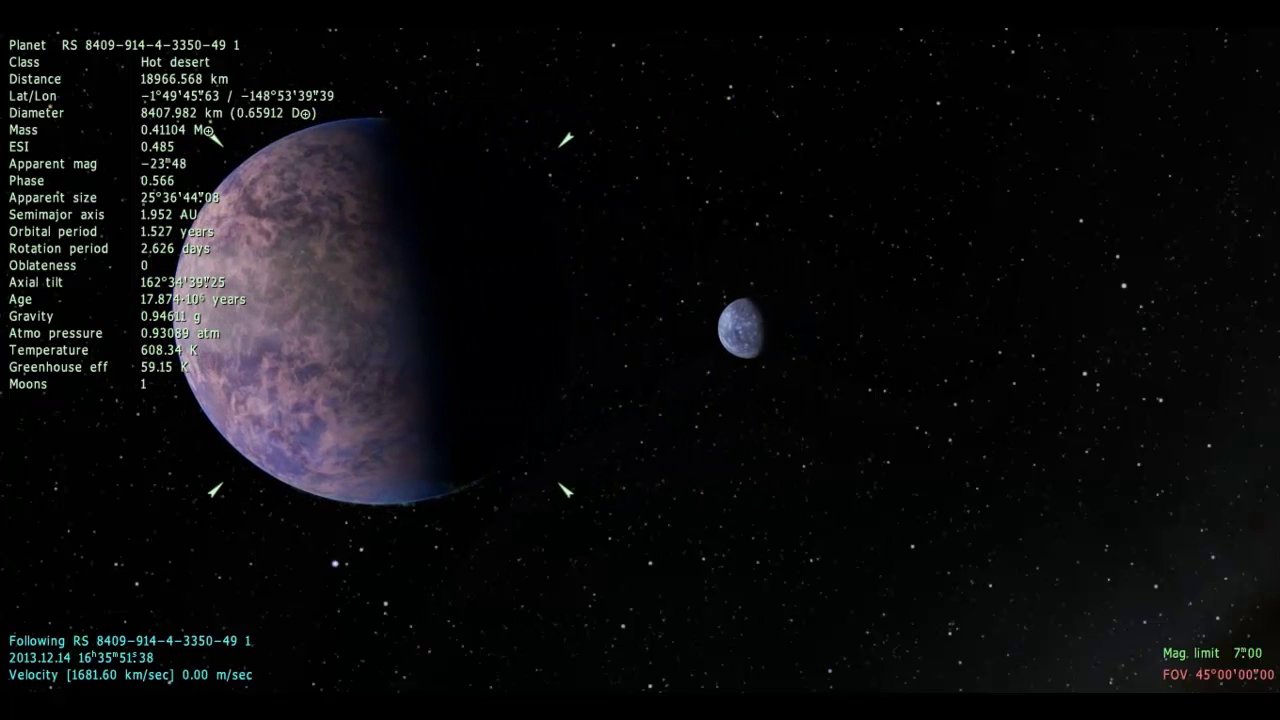
pyautogui.click(741, 327)
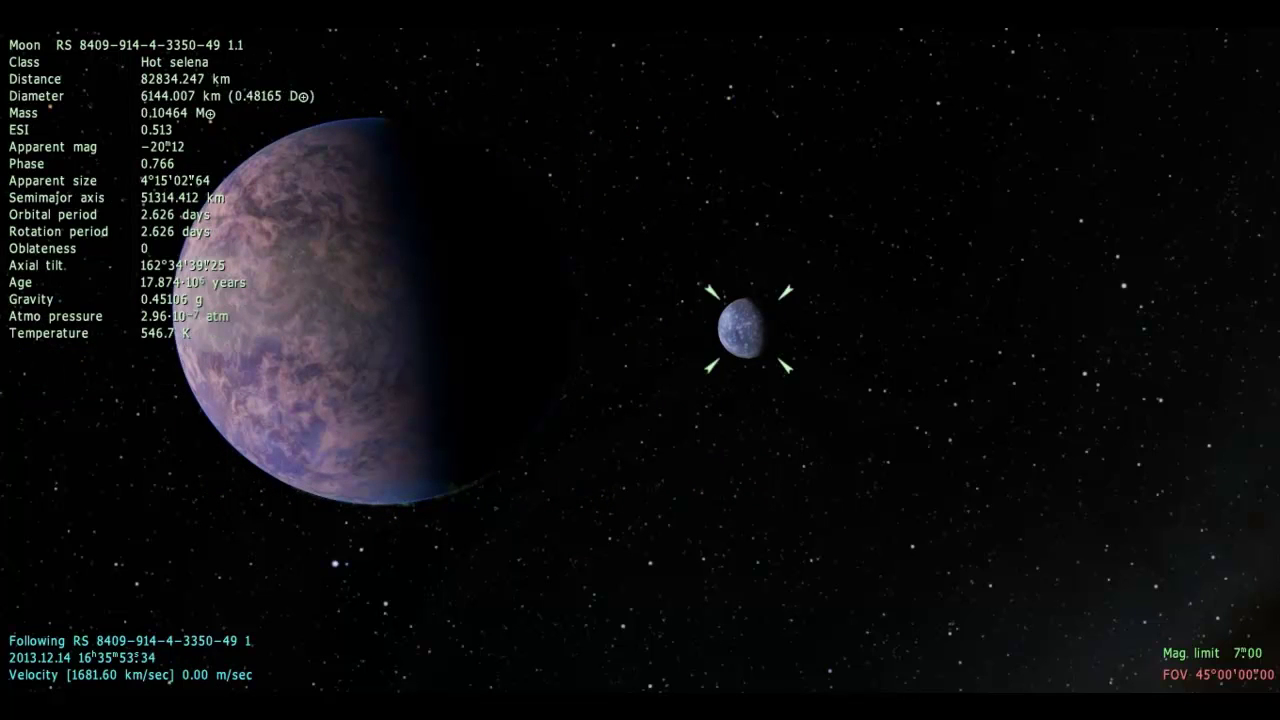
pyautogui.press('d')
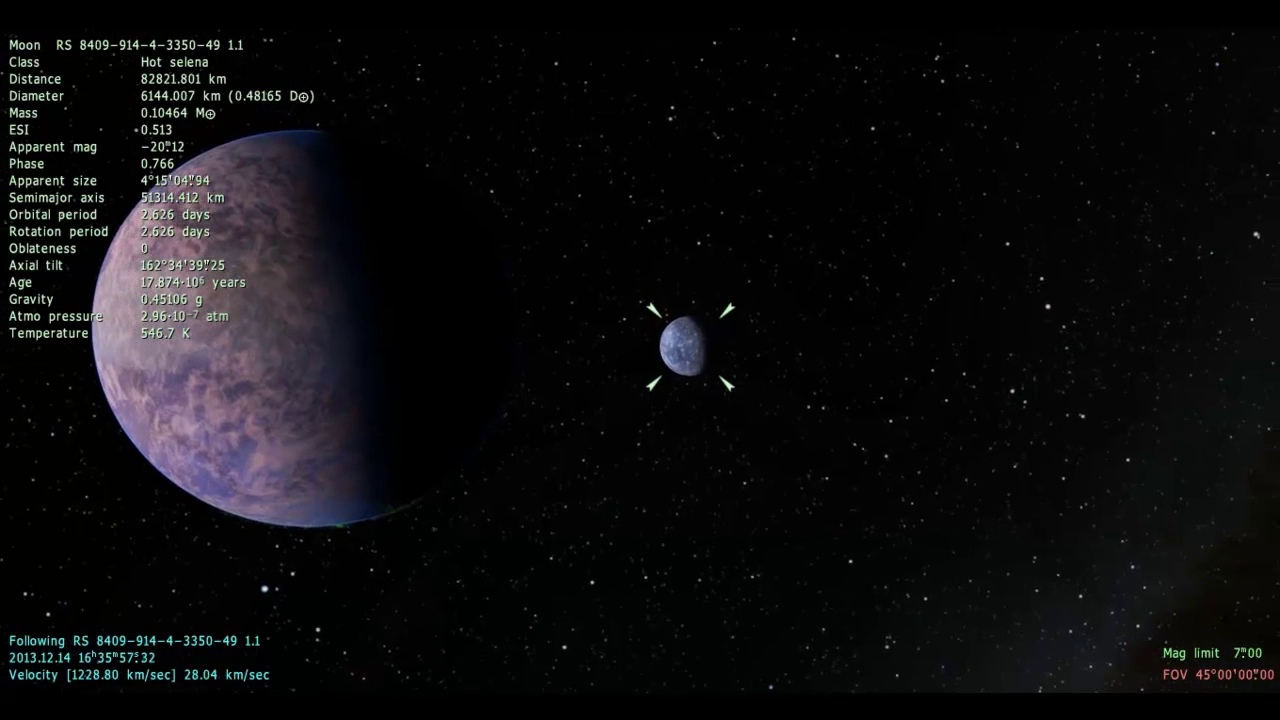